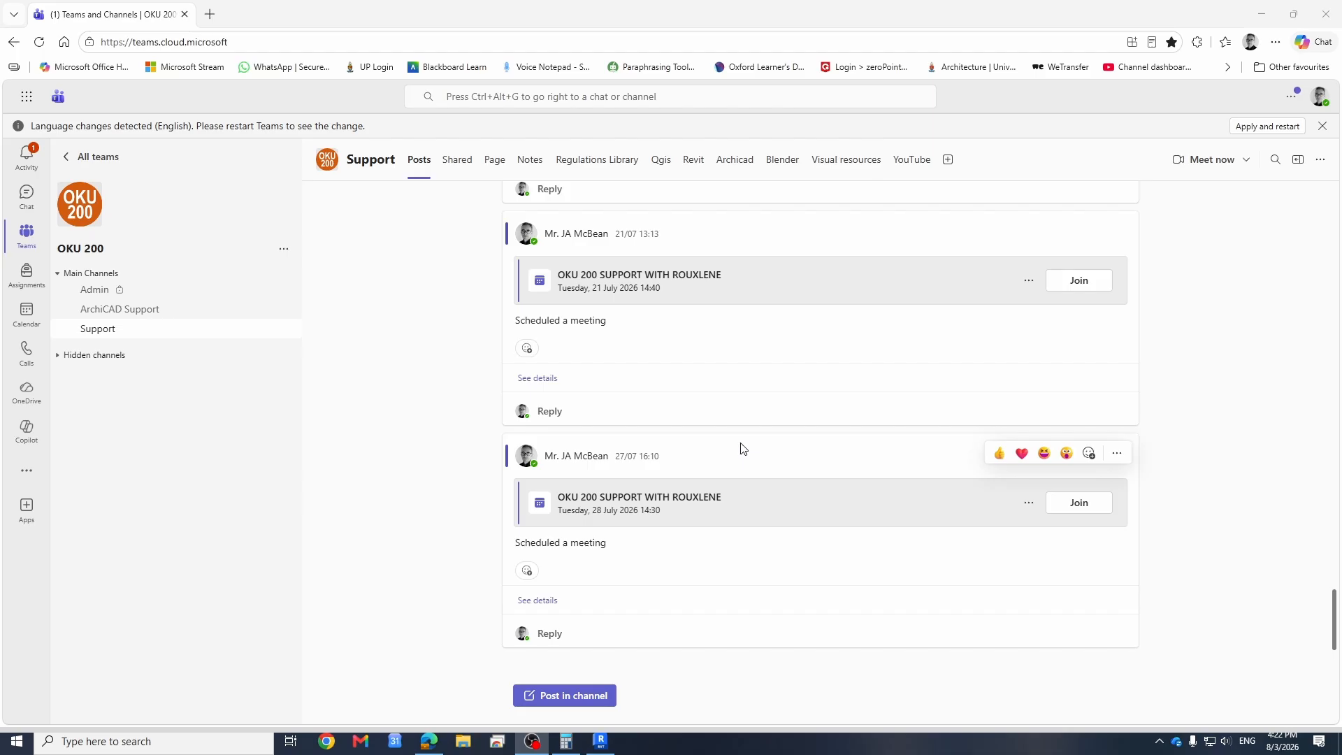
# Step: Open the Templates folder in the Support channel's Revit library
pyautogui.click(107, 336)
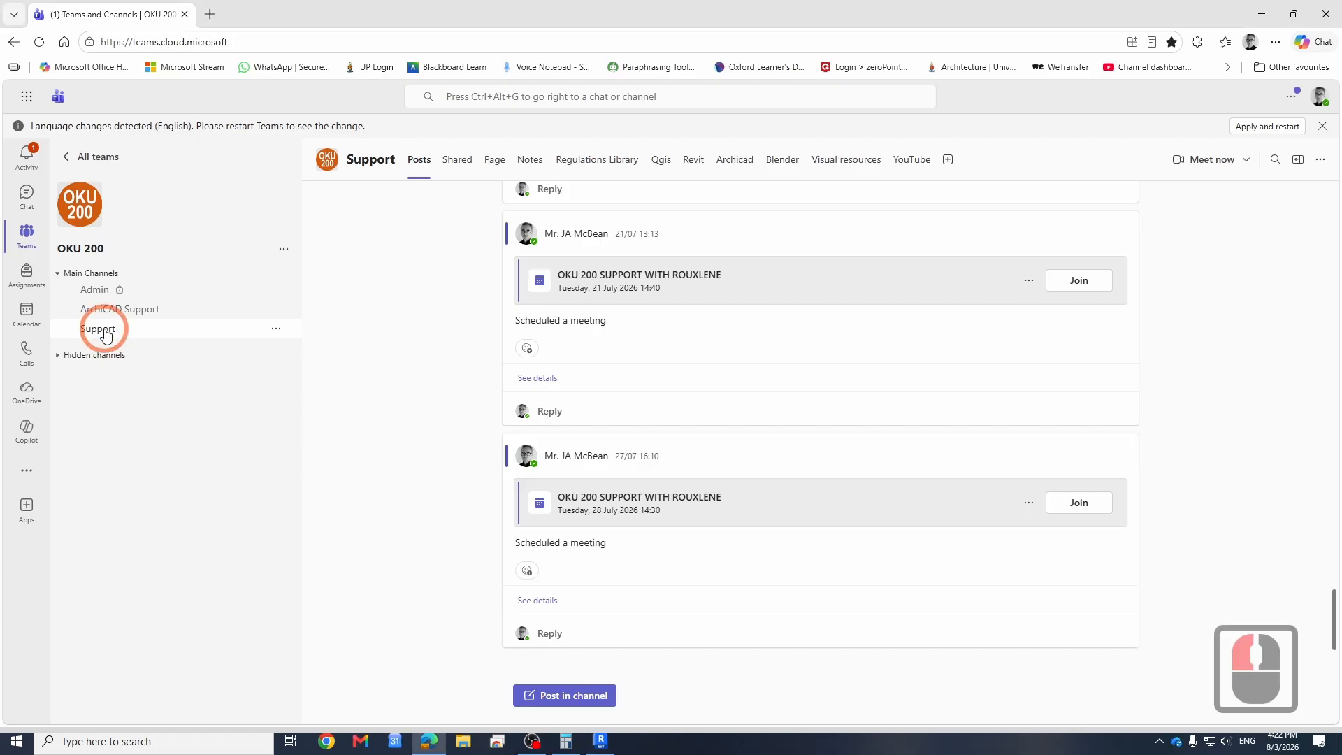
pyautogui.click(692, 166)
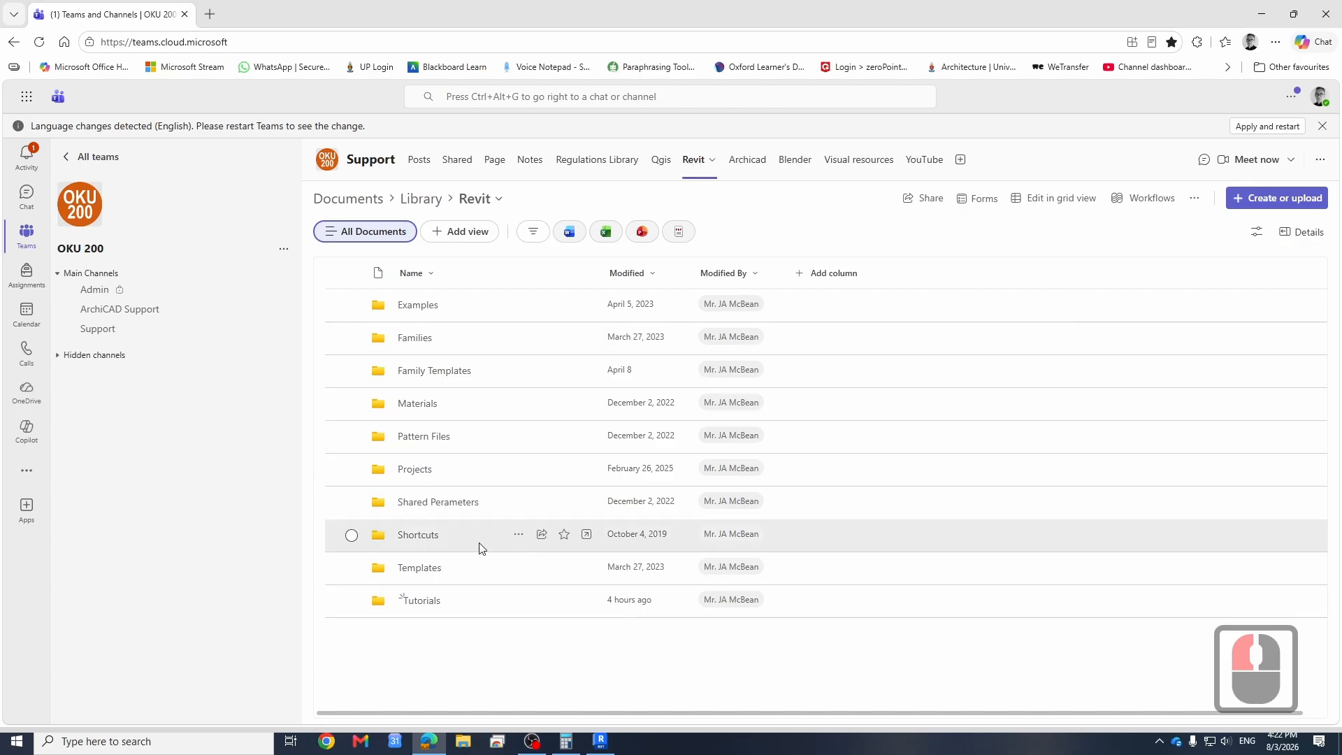
pyautogui.click(494, 632)
pyautogui.click(438, 405)
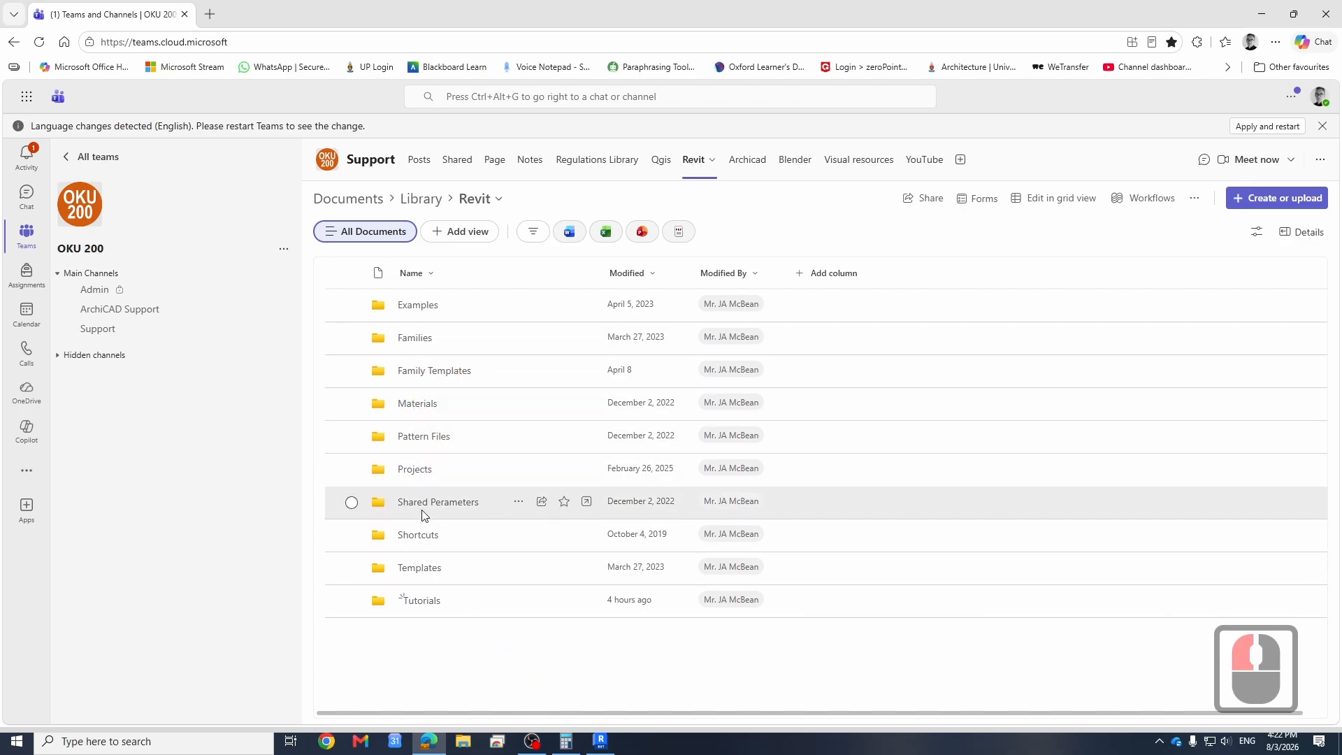
pyautogui.doubleClick(419, 568)
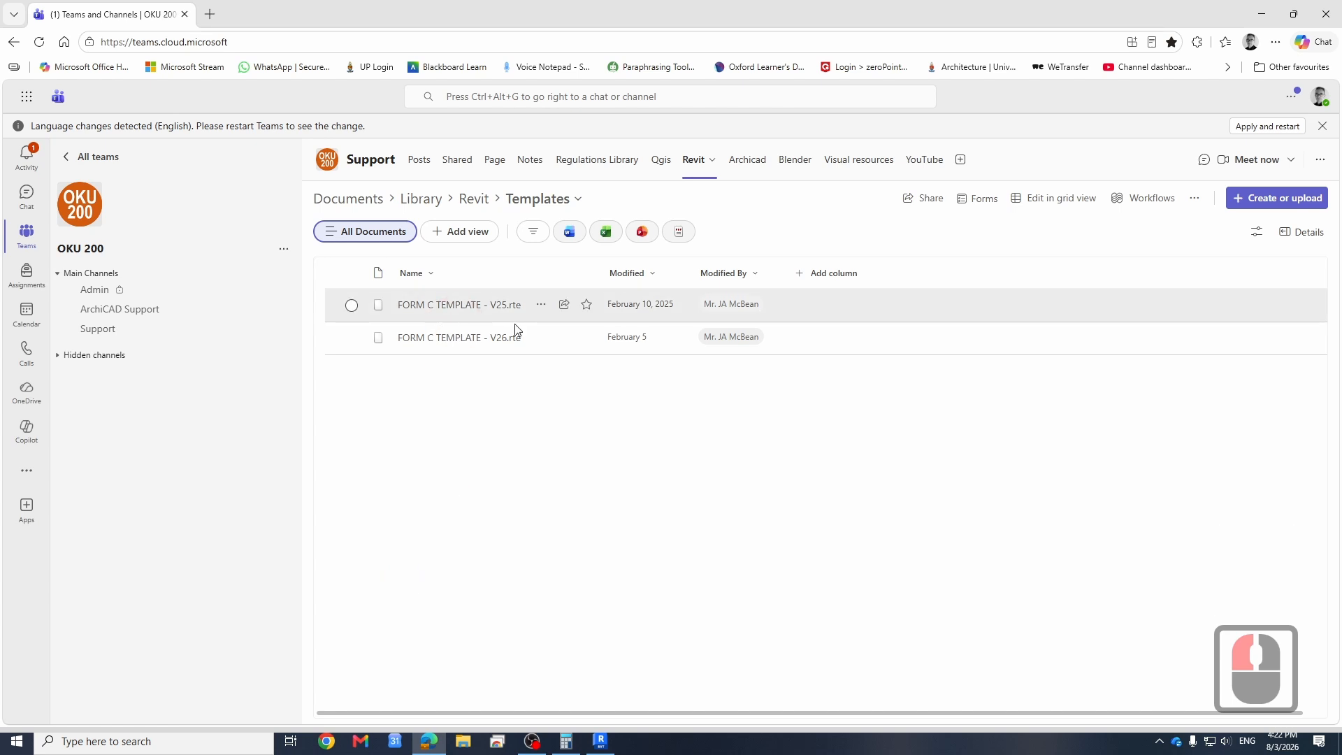
# Step: Start downloading the file FORM C TEMPLATE - V26.rte from the Templates folder
pyautogui.click(352, 339)
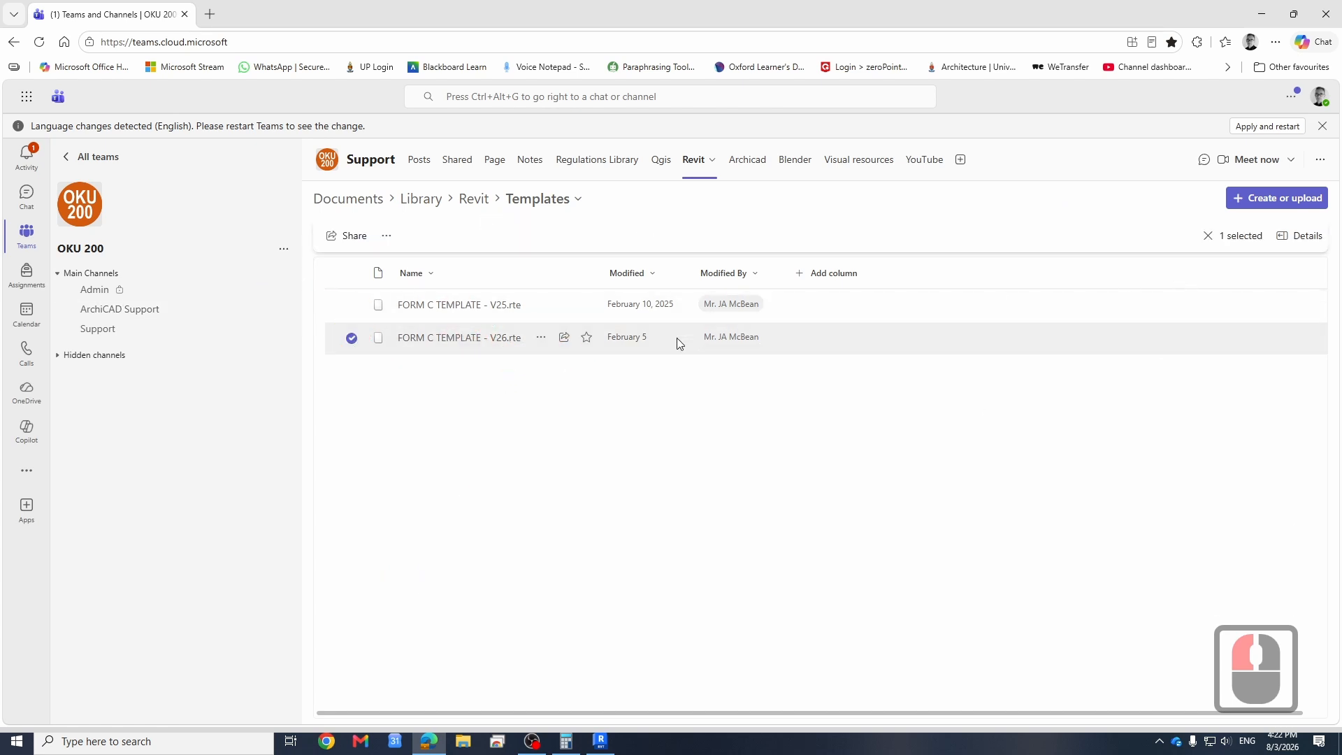
pyautogui.click(547, 347)
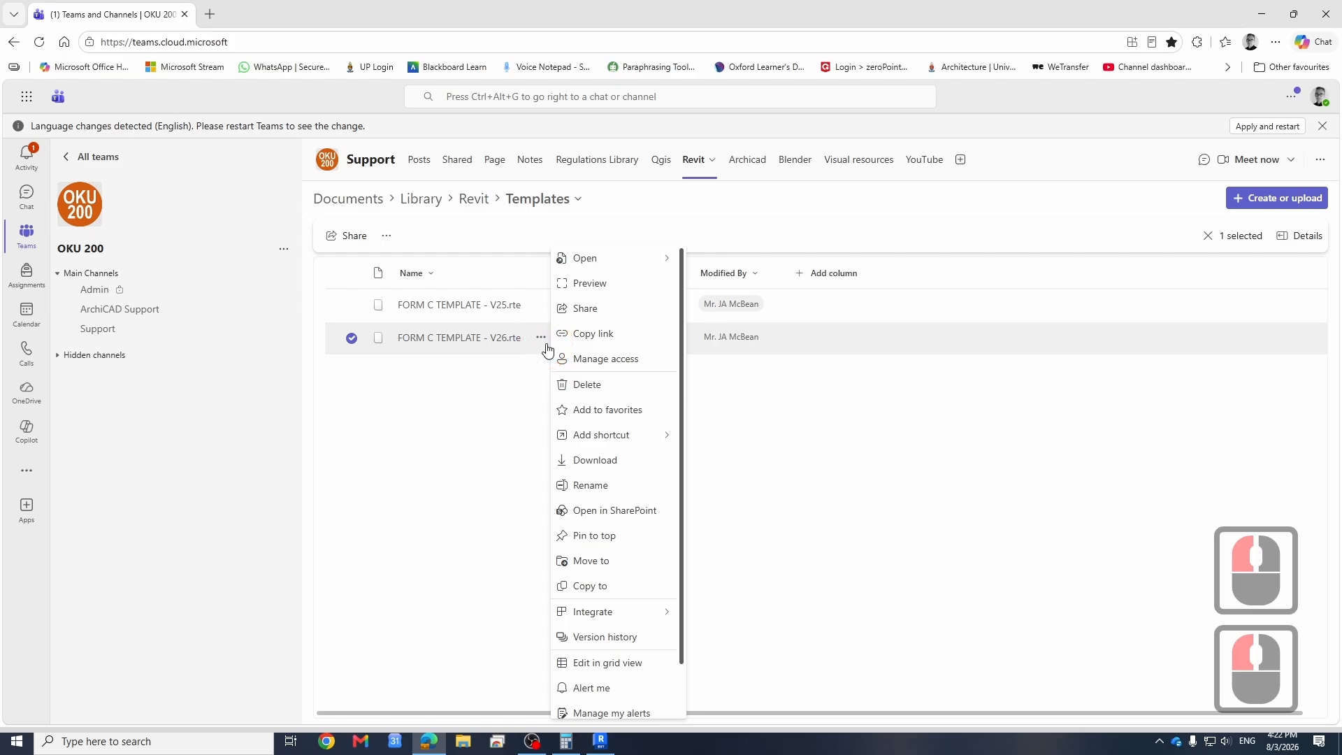
pyautogui.click(387, 236)
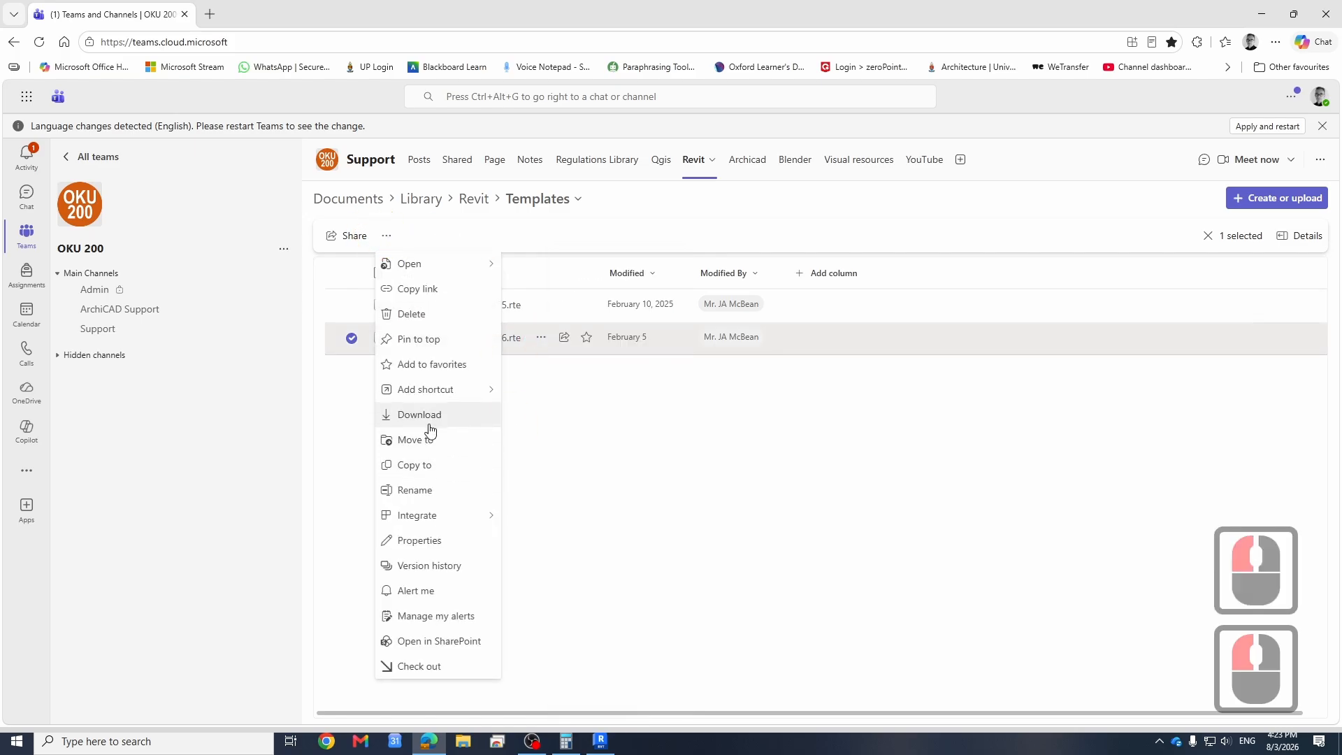
pyautogui.click(419, 415)
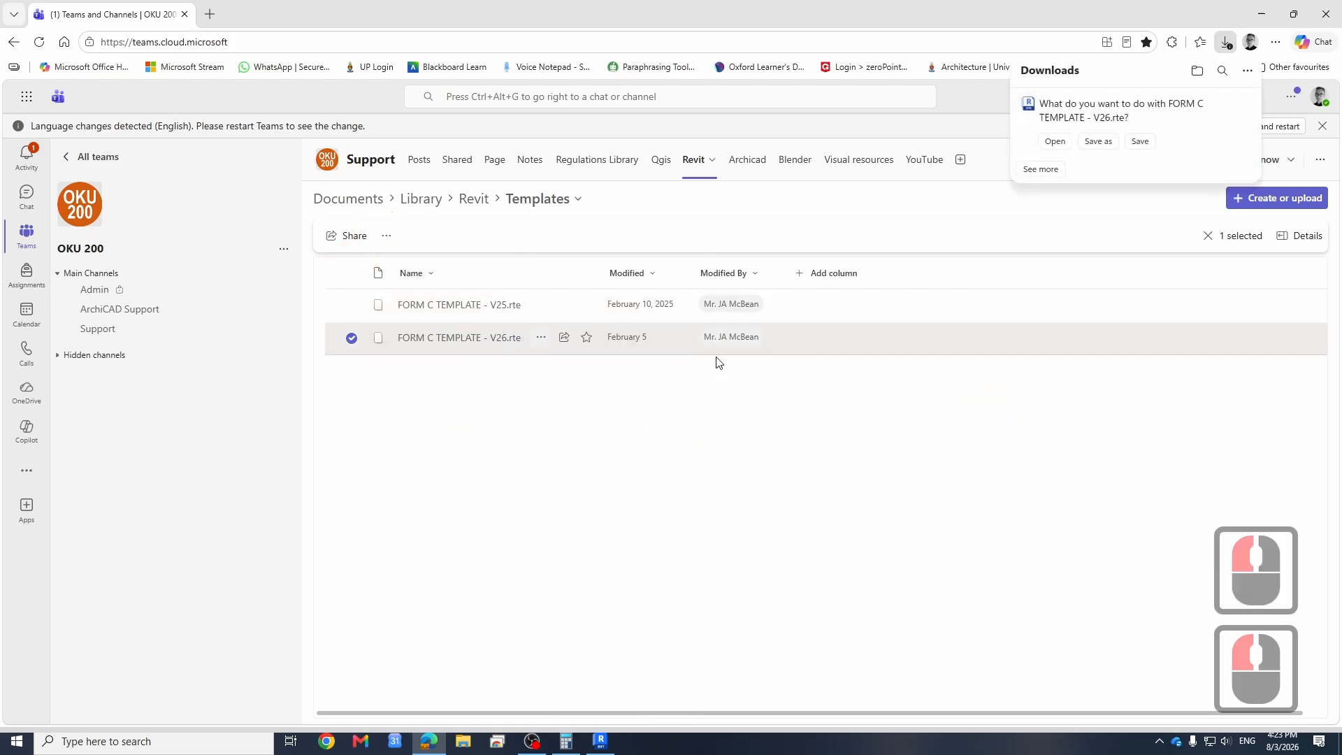
# Step: Save the downloaded template as FORM C TEMPLATE - V26.rte in the WorkShop folder on the Desktop
pyautogui.click(1102, 148)
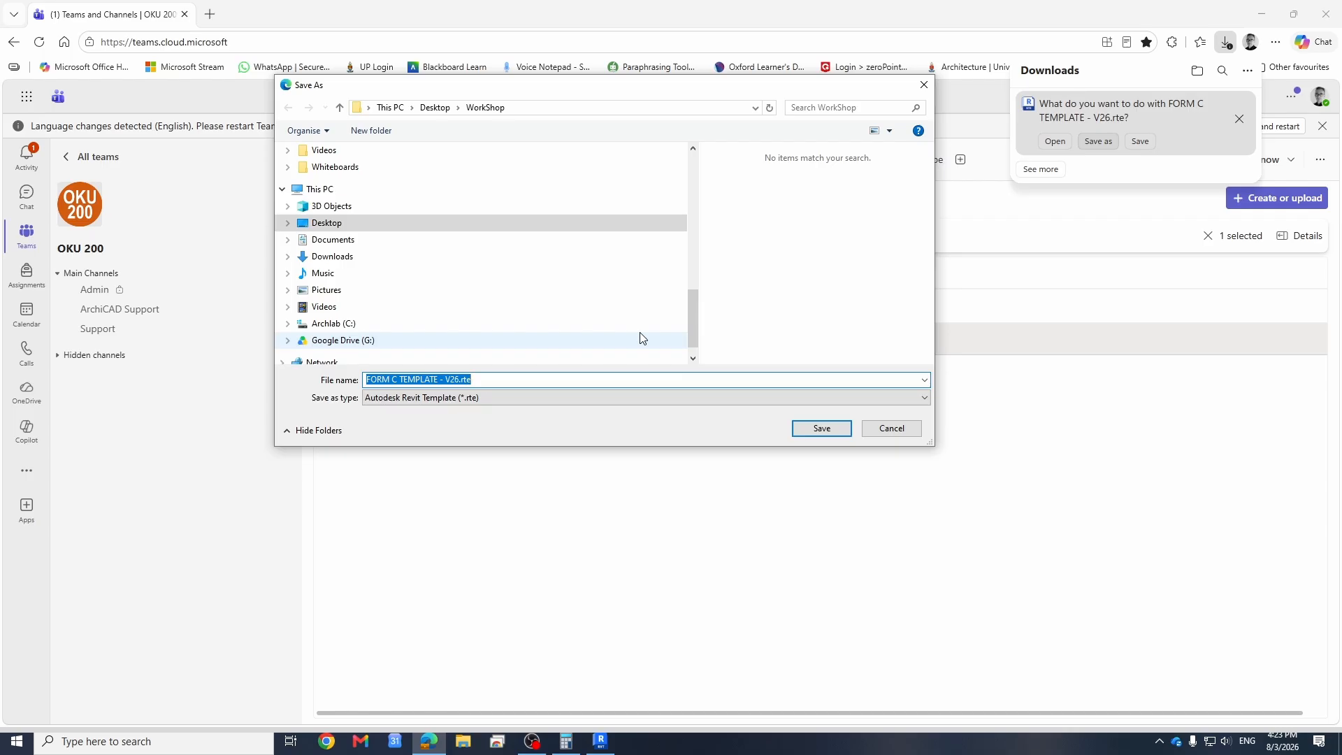
pyautogui.scroll(-3, 488, 326)
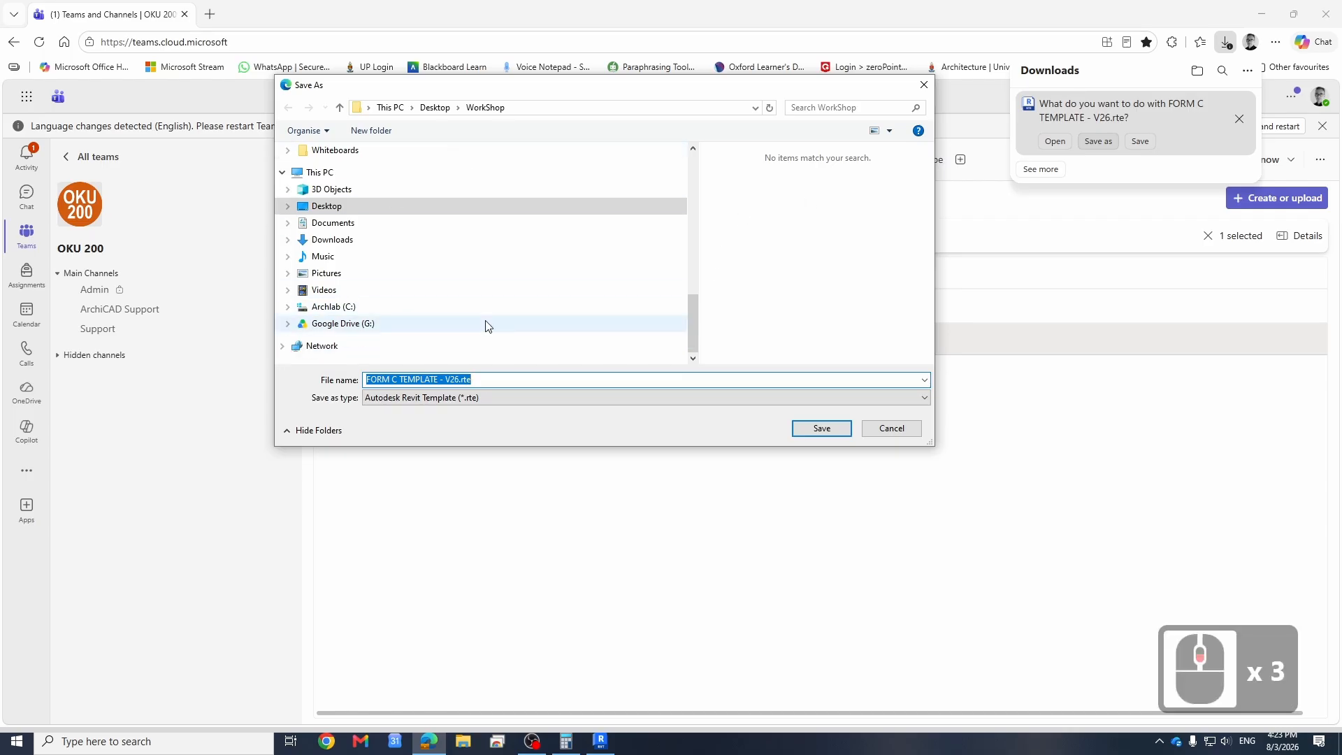
pyautogui.scroll(3, 466, 253)
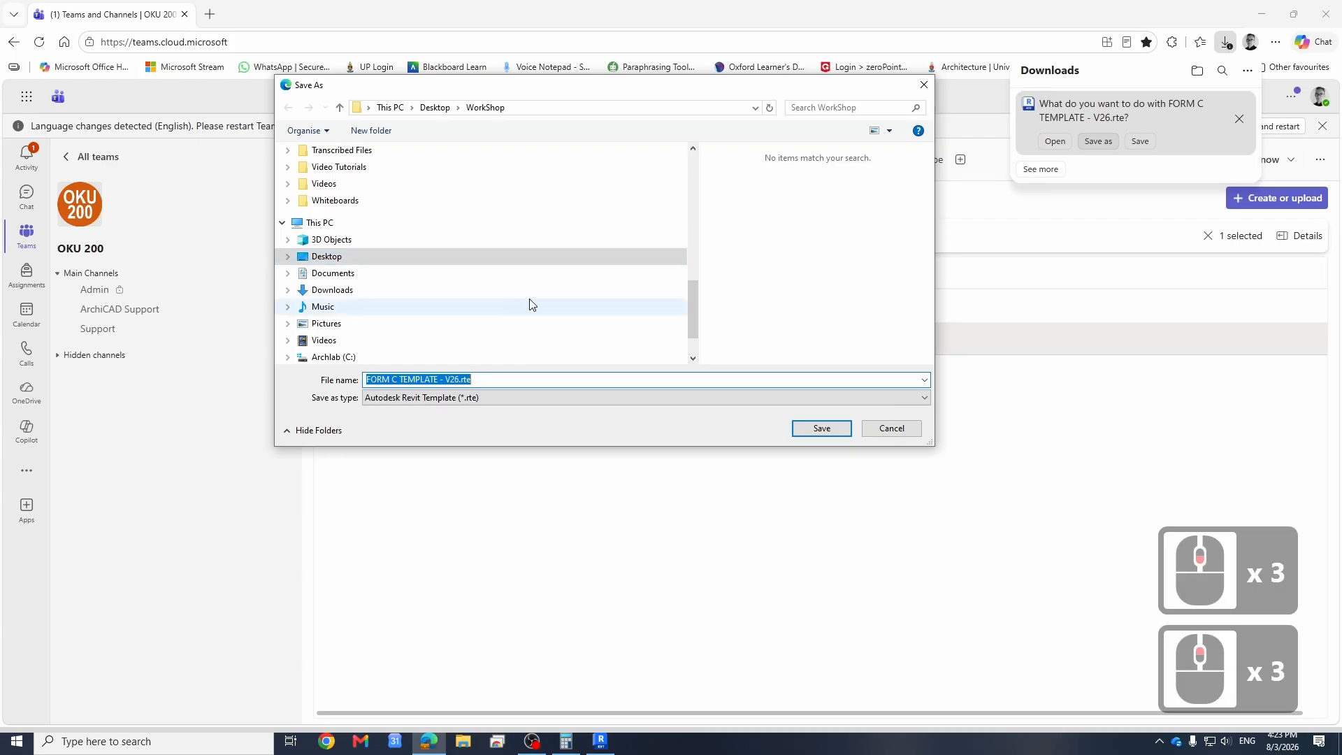
pyautogui.scroll(6, 531, 304)
pyautogui.scroll(-6, 532, 304)
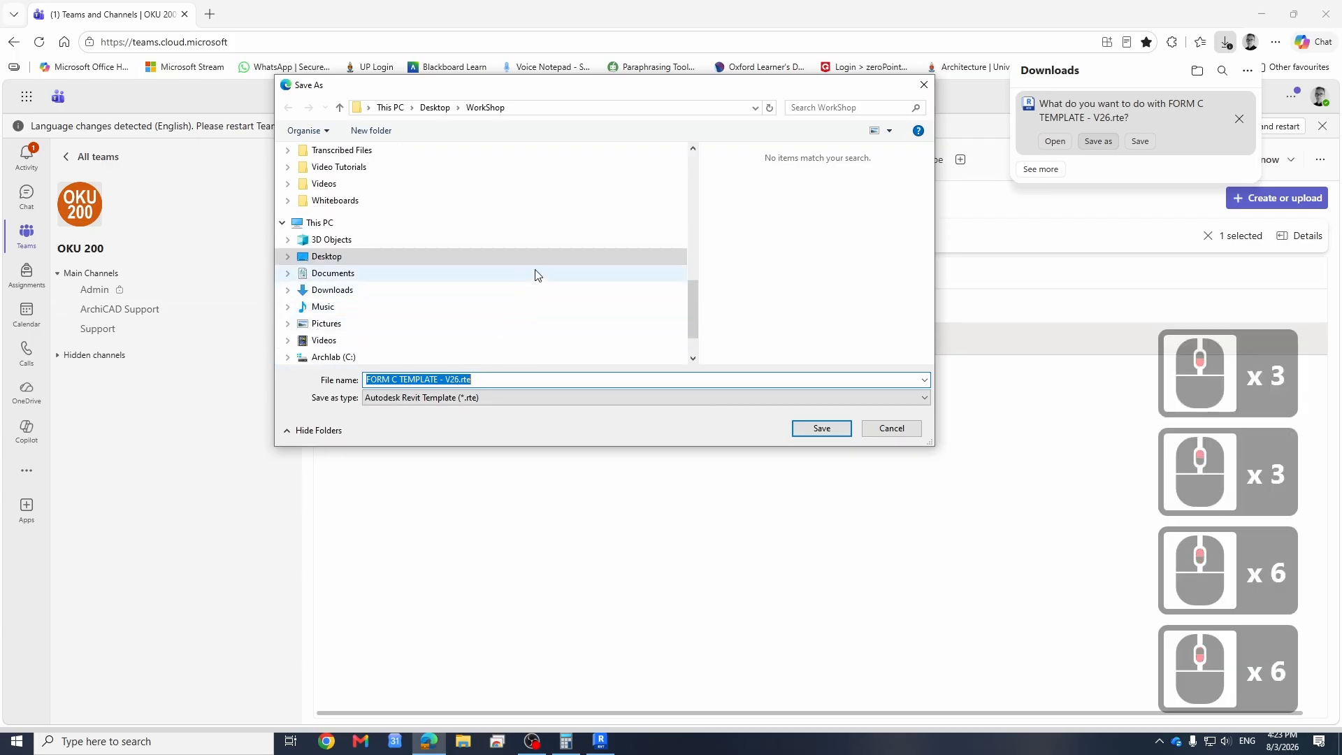
pyautogui.scroll(8, 491, 252)
pyautogui.scroll(-7, 460, 277)
pyautogui.scroll(-7, 465, 273)
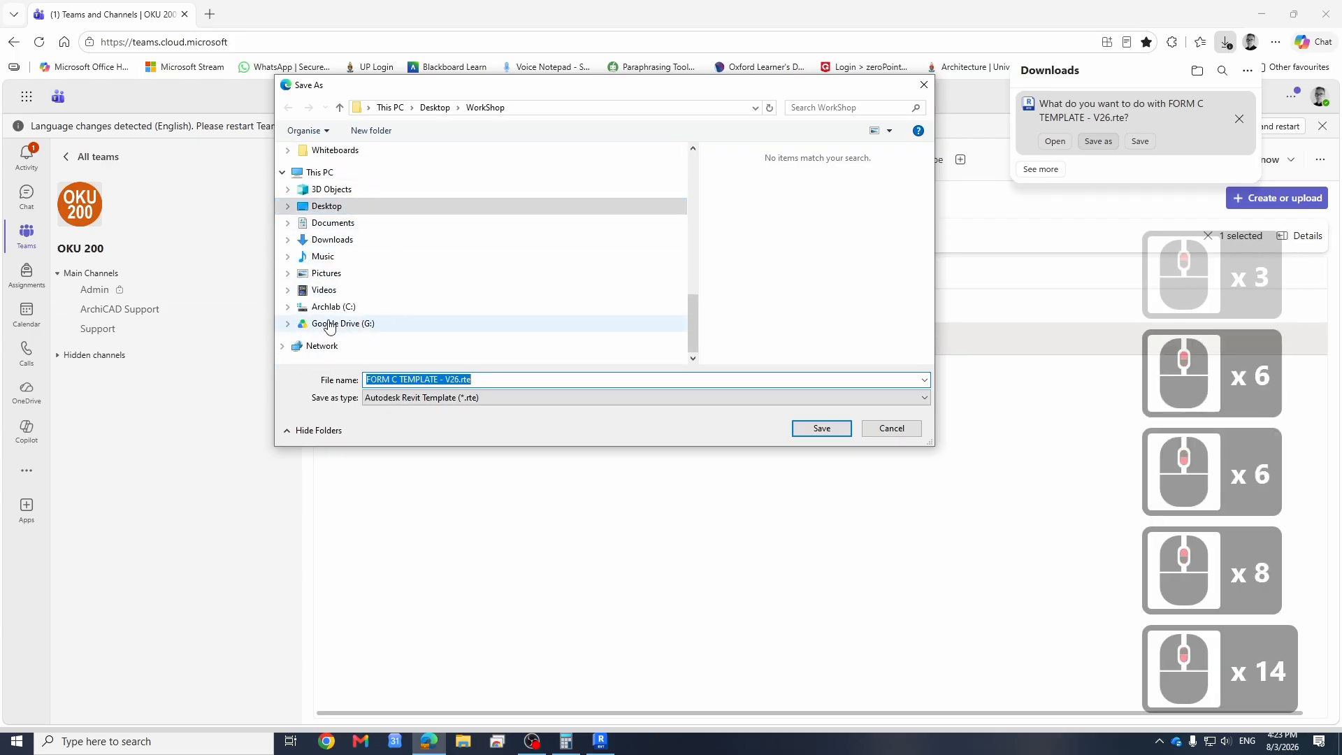
pyautogui.scroll(4, 488, 260)
pyautogui.scroll(17, 461, 237)
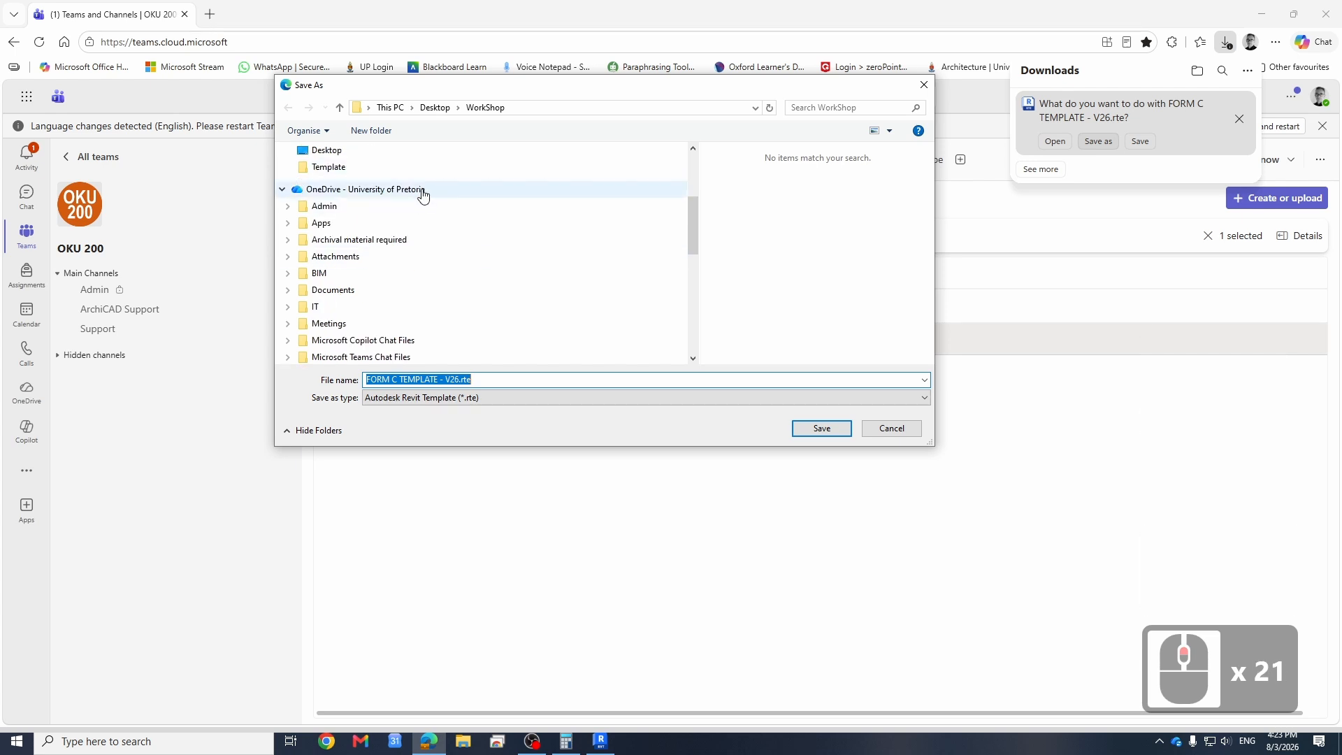
pyautogui.scroll(7, 423, 196)
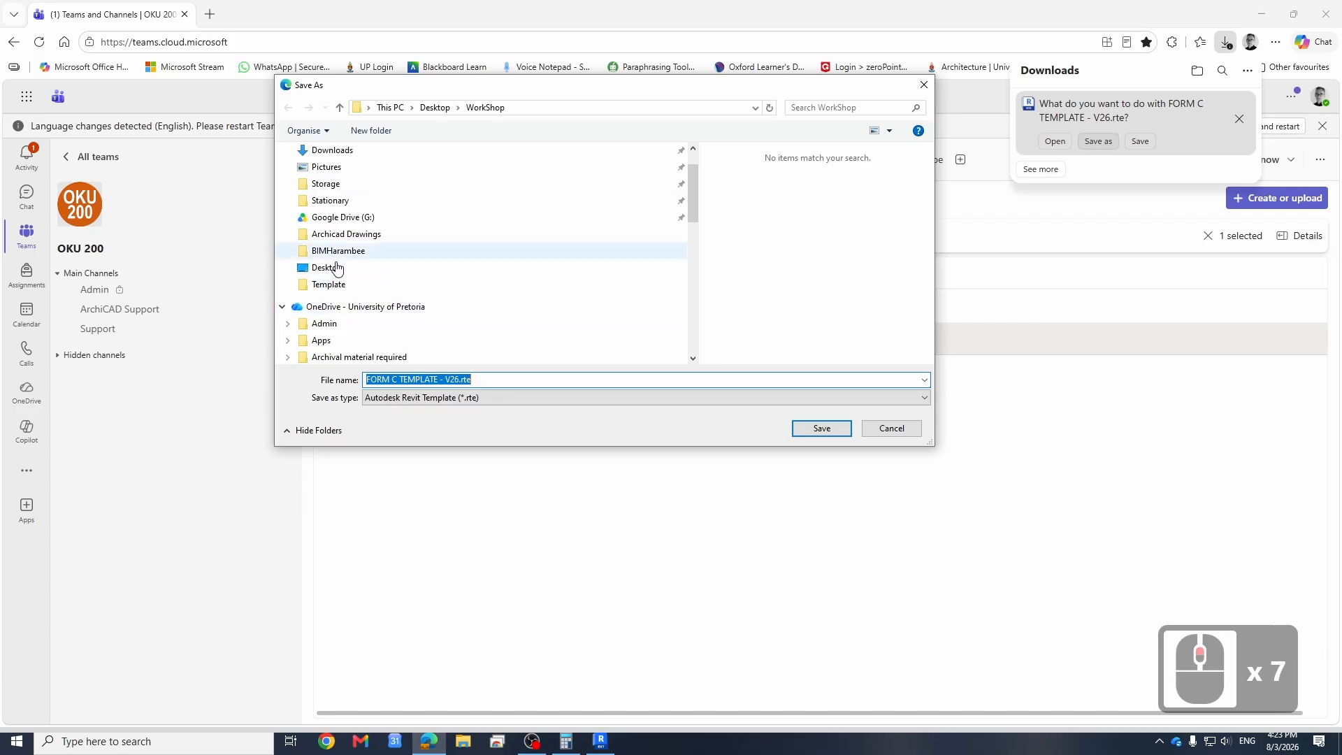
pyautogui.click(334, 268)
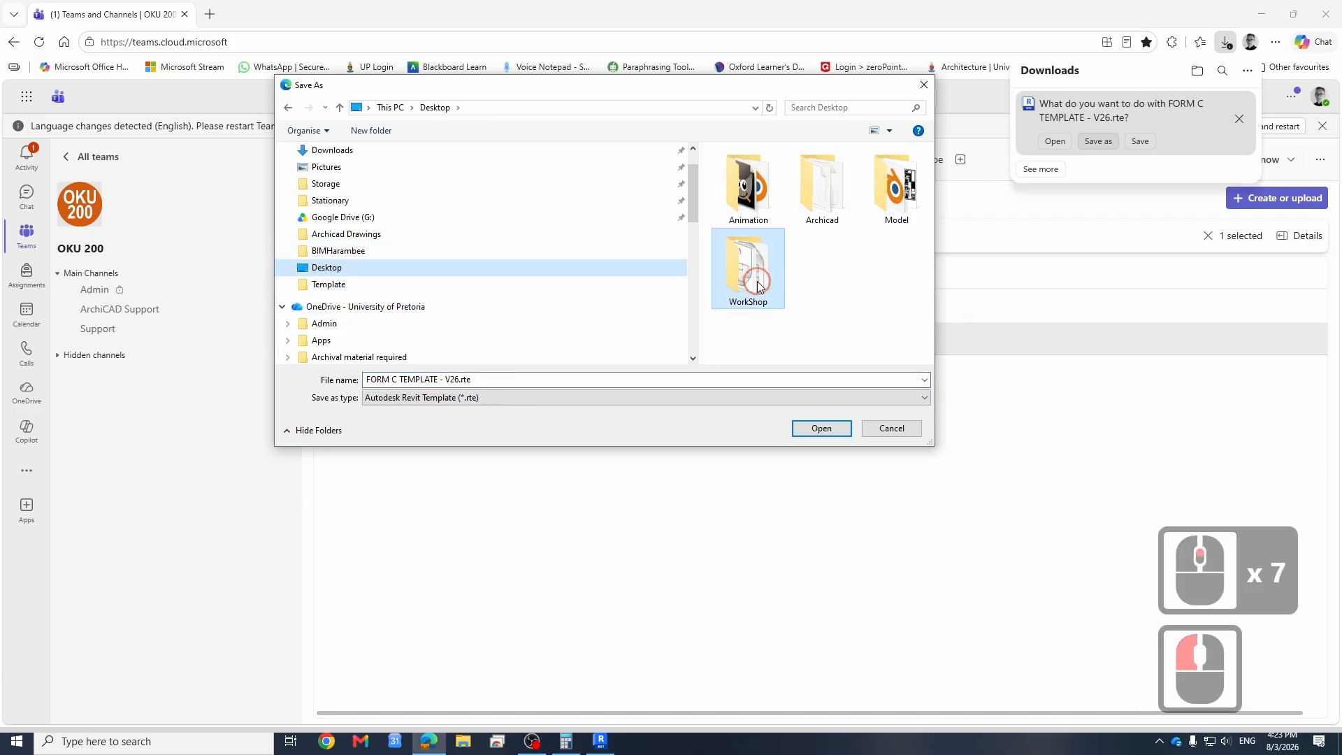
pyautogui.doubleClick(749, 272)
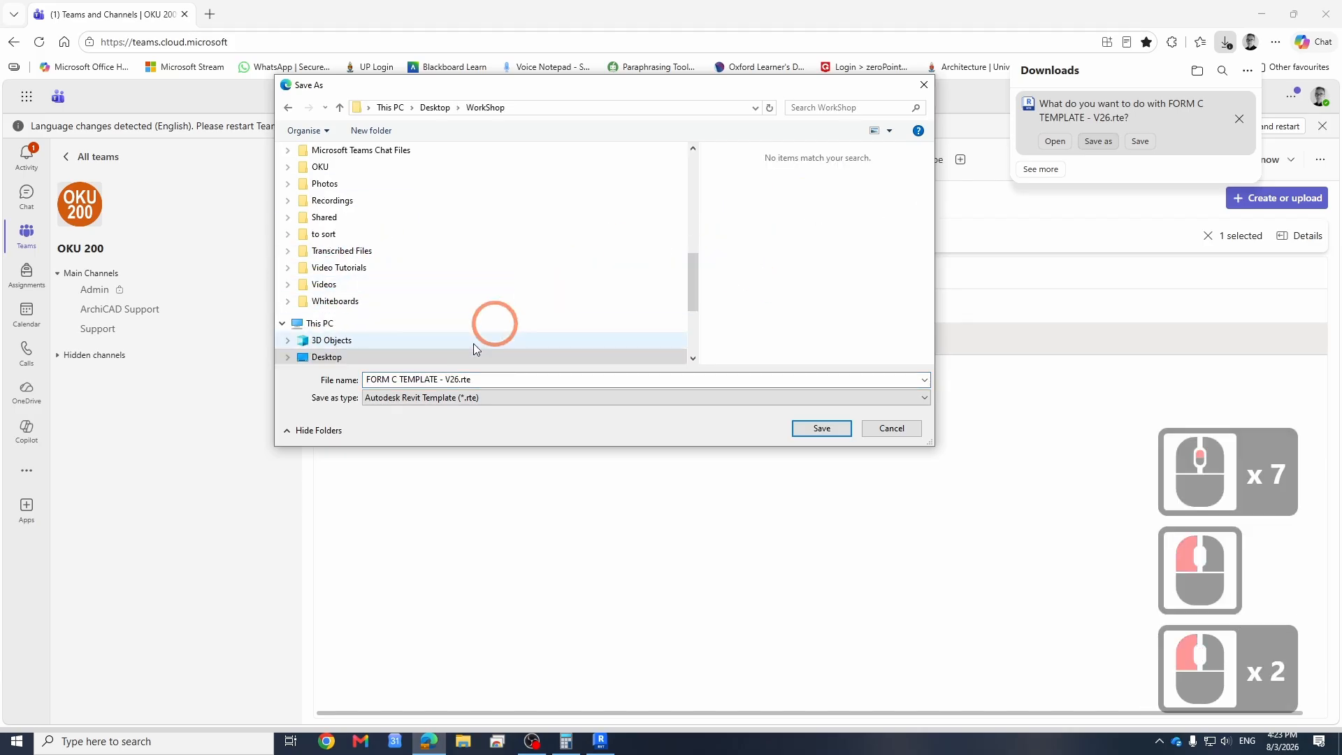
pyautogui.click(832, 434)
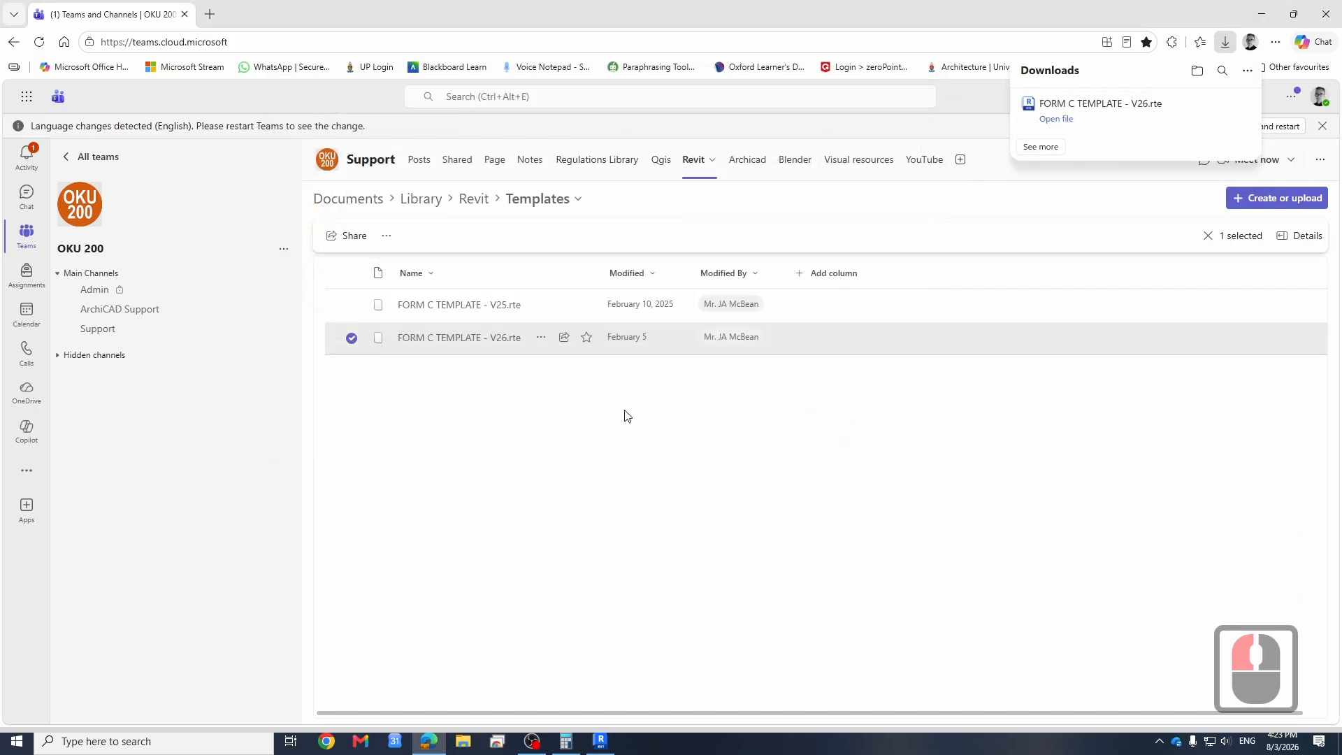
# Step: Minimise the browser to the desktop and switch to the Revit 2026 home screen
pyautogui.press('super+d')
pyautogui.click(374, 305)
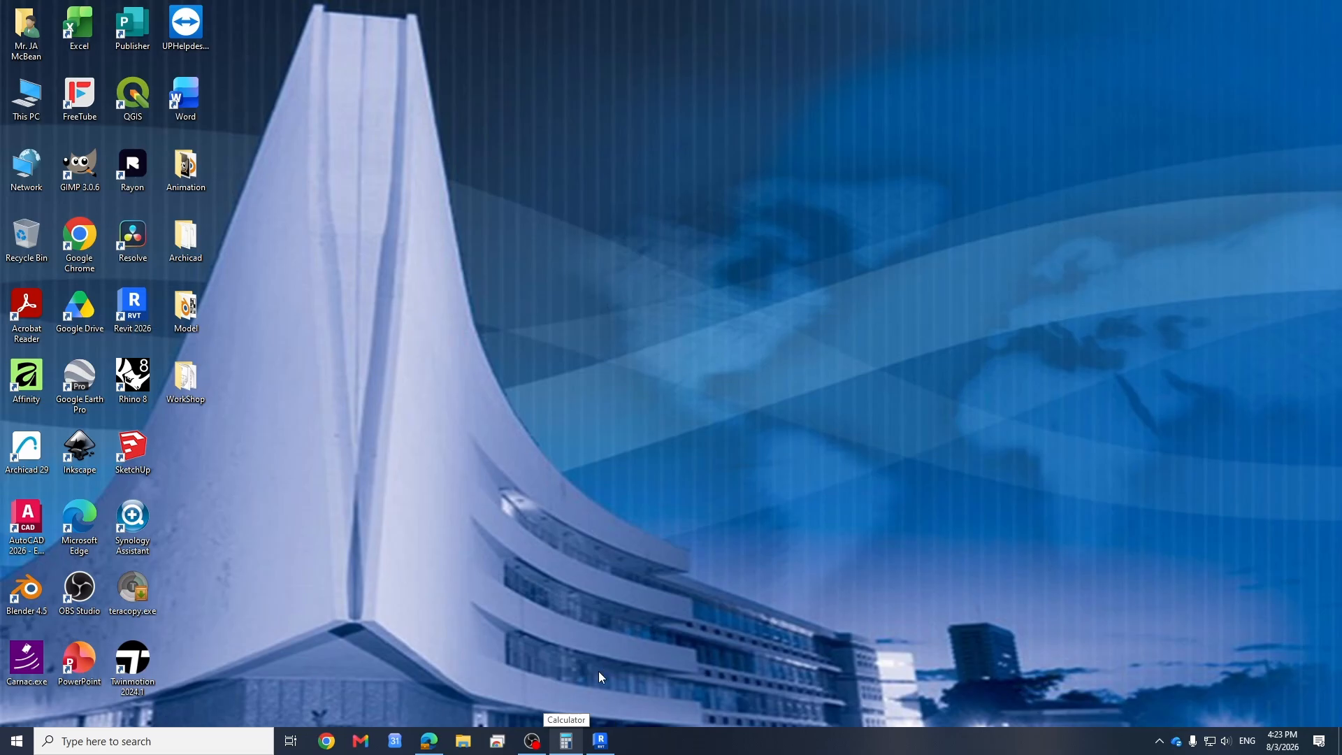
pyautogui.click(601, 741)
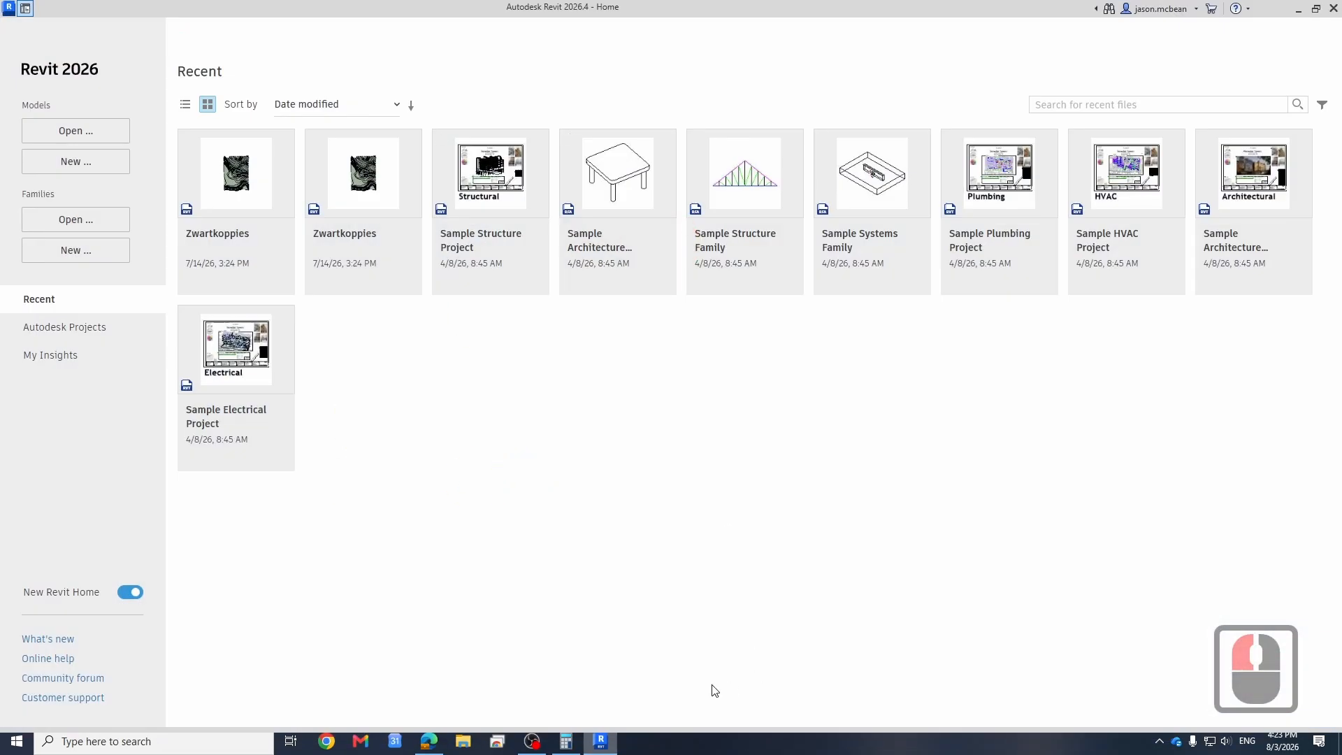
pyautogui.click(542, 743)
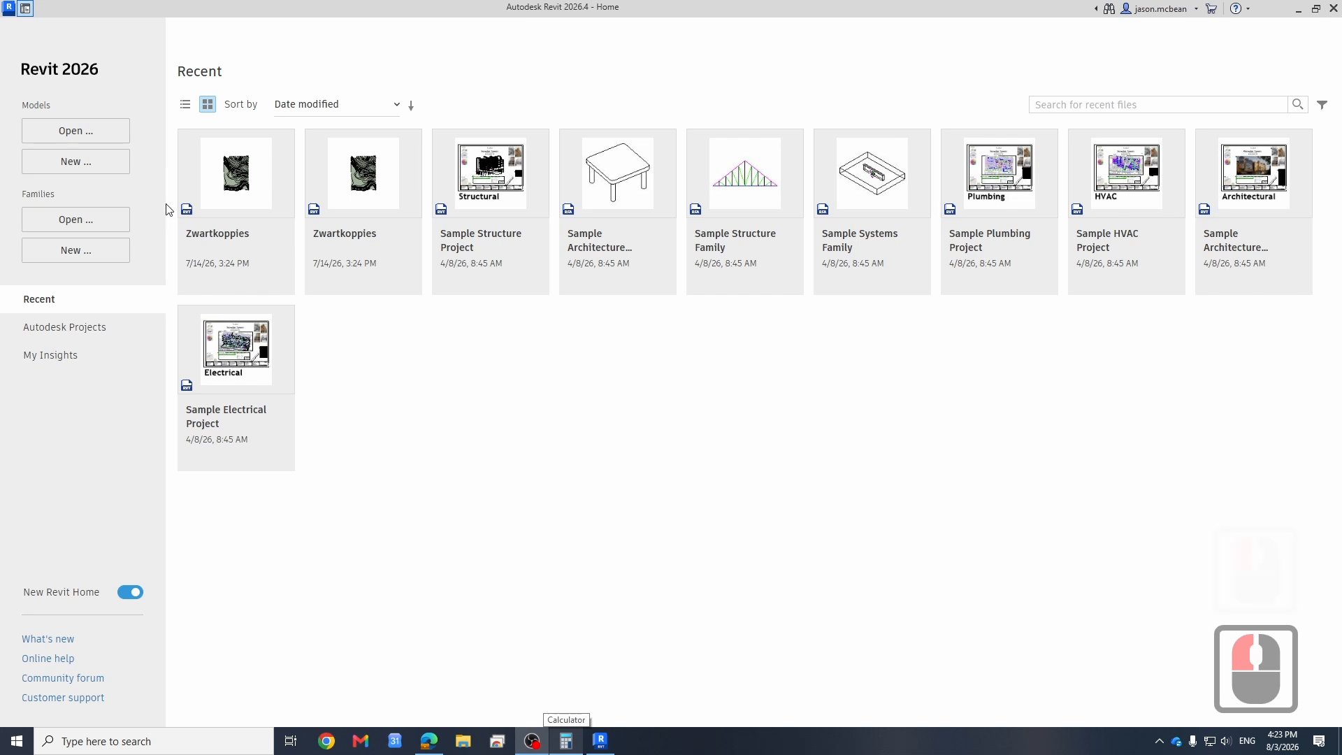
pyautogui.click(55, 170)
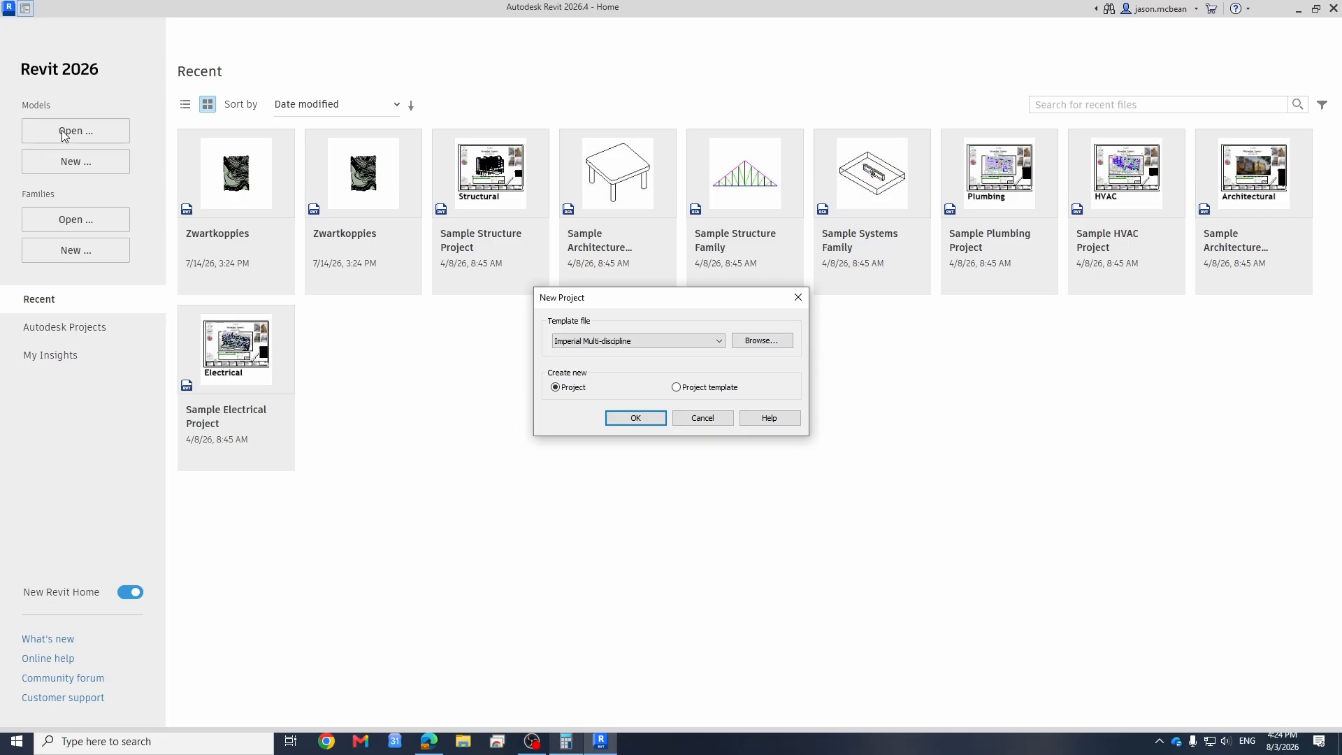
pyautogui.click(797, 299)
pyautogui.click(98, 164)
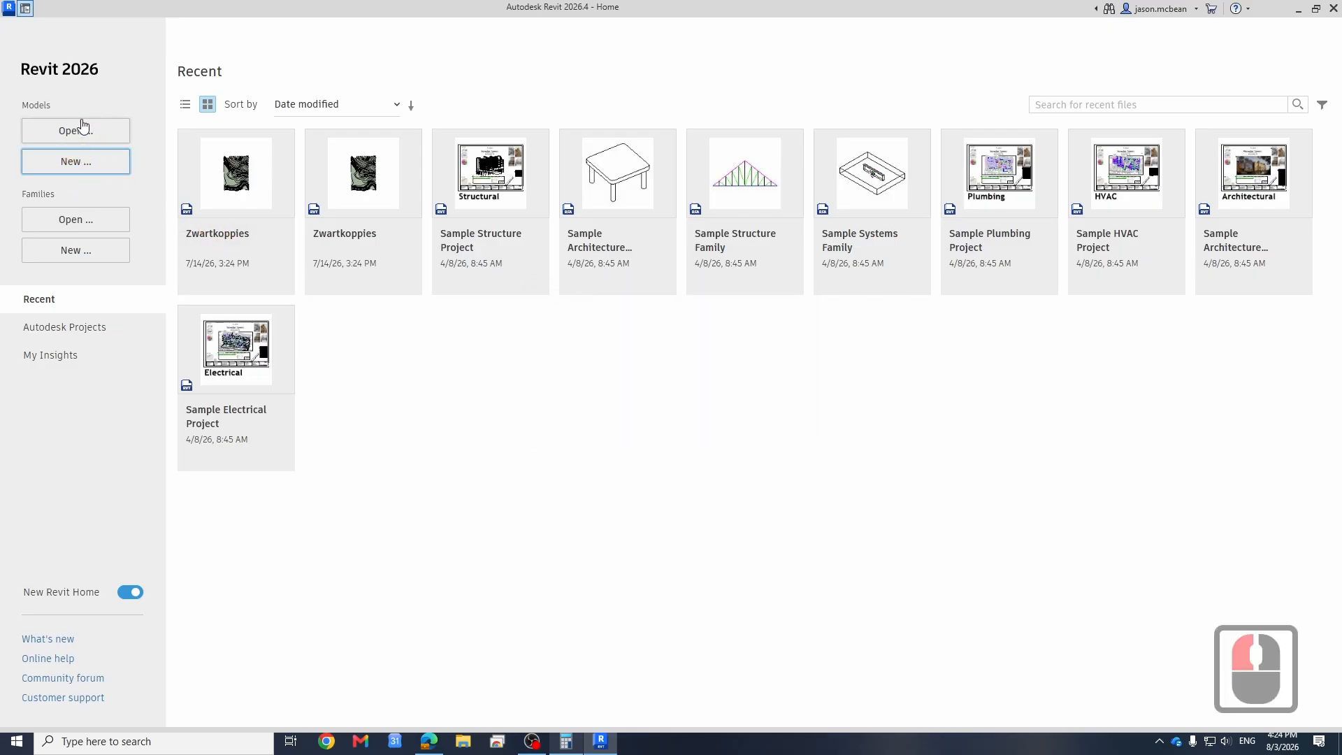
# Step: Create a new project from the template FORM C TEMPLATE - V26.rte stored in the Desktop's WorkShop folder
pyautogui.click(77, 163)
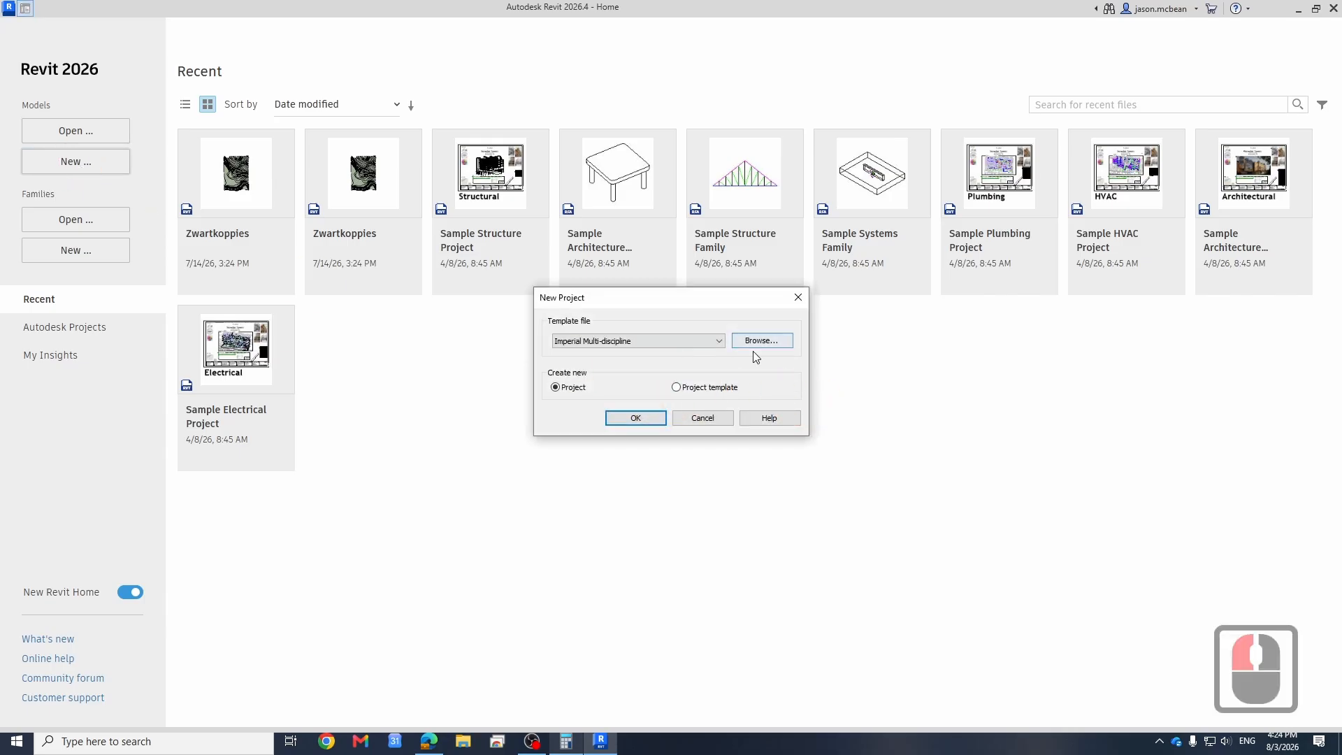
pyautogui.click(701, 389)
pyautogui.click(570, 392)
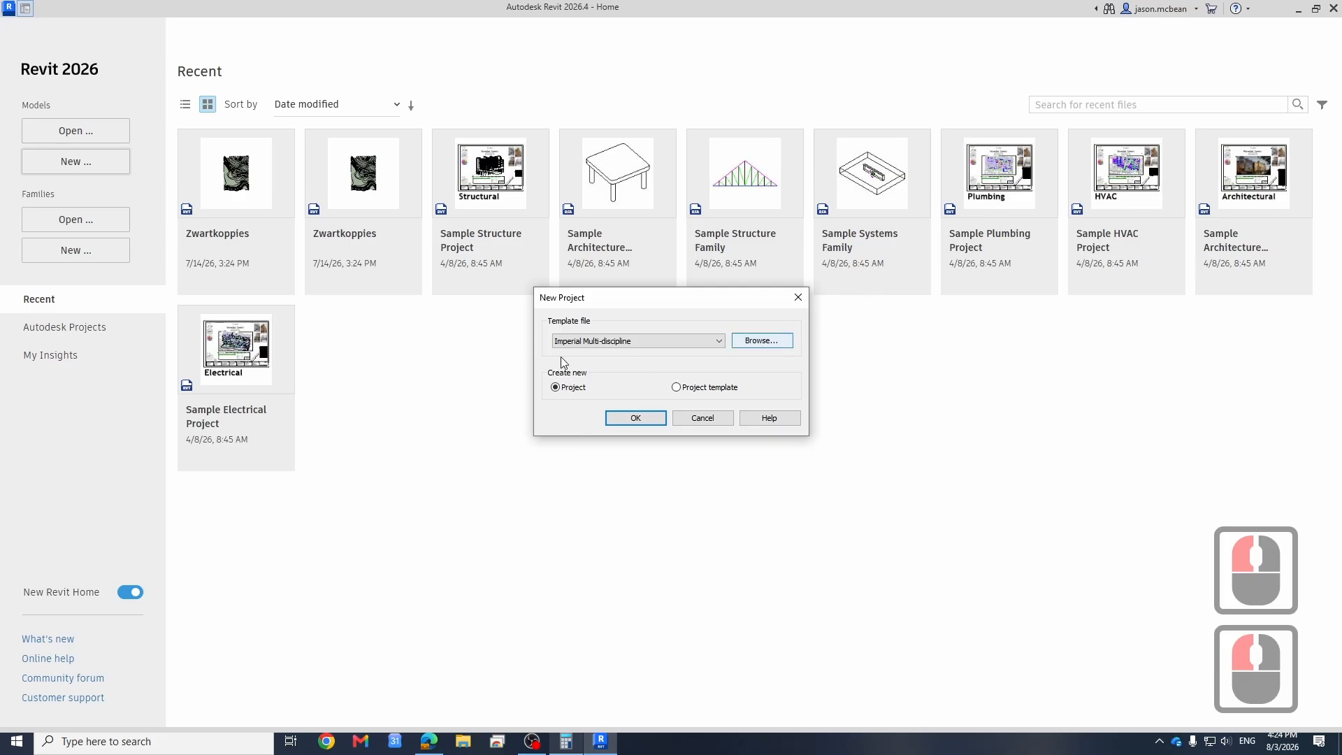
pyautogui.click(771, 343)
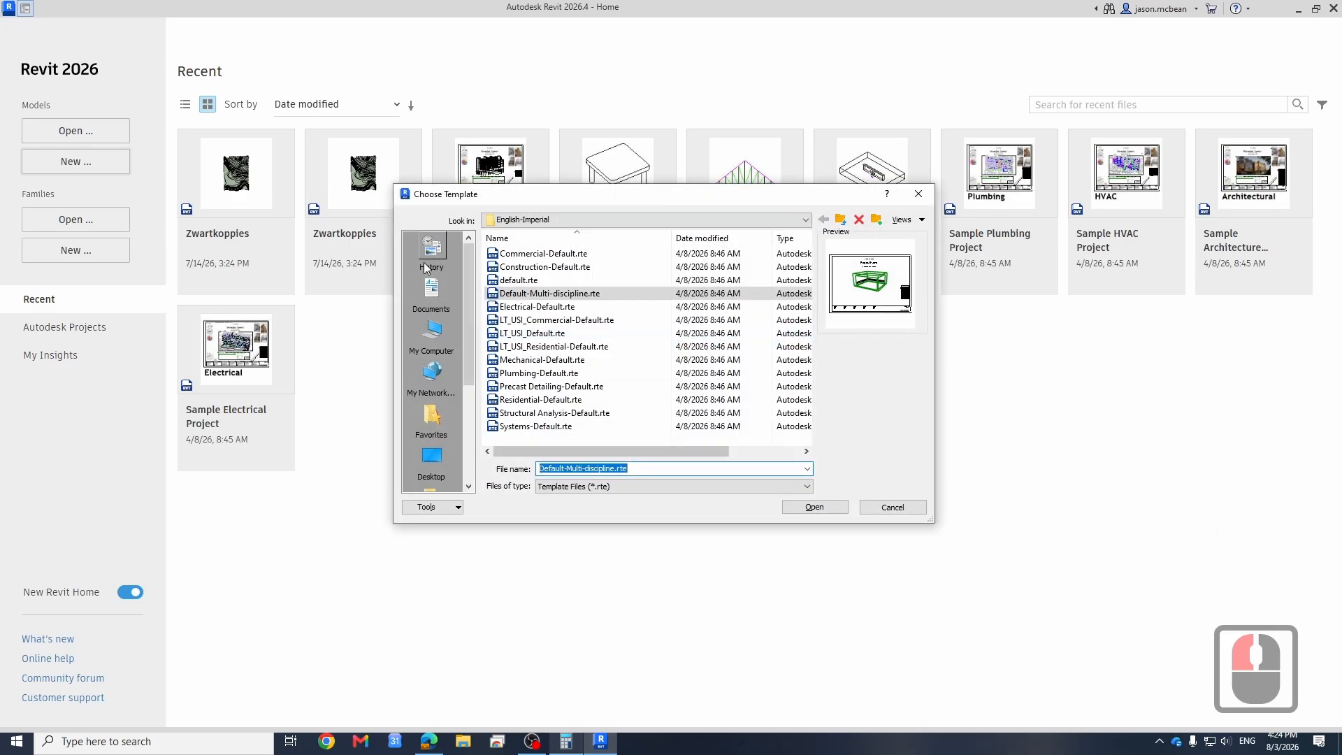
pyautogui.click(440, 451)
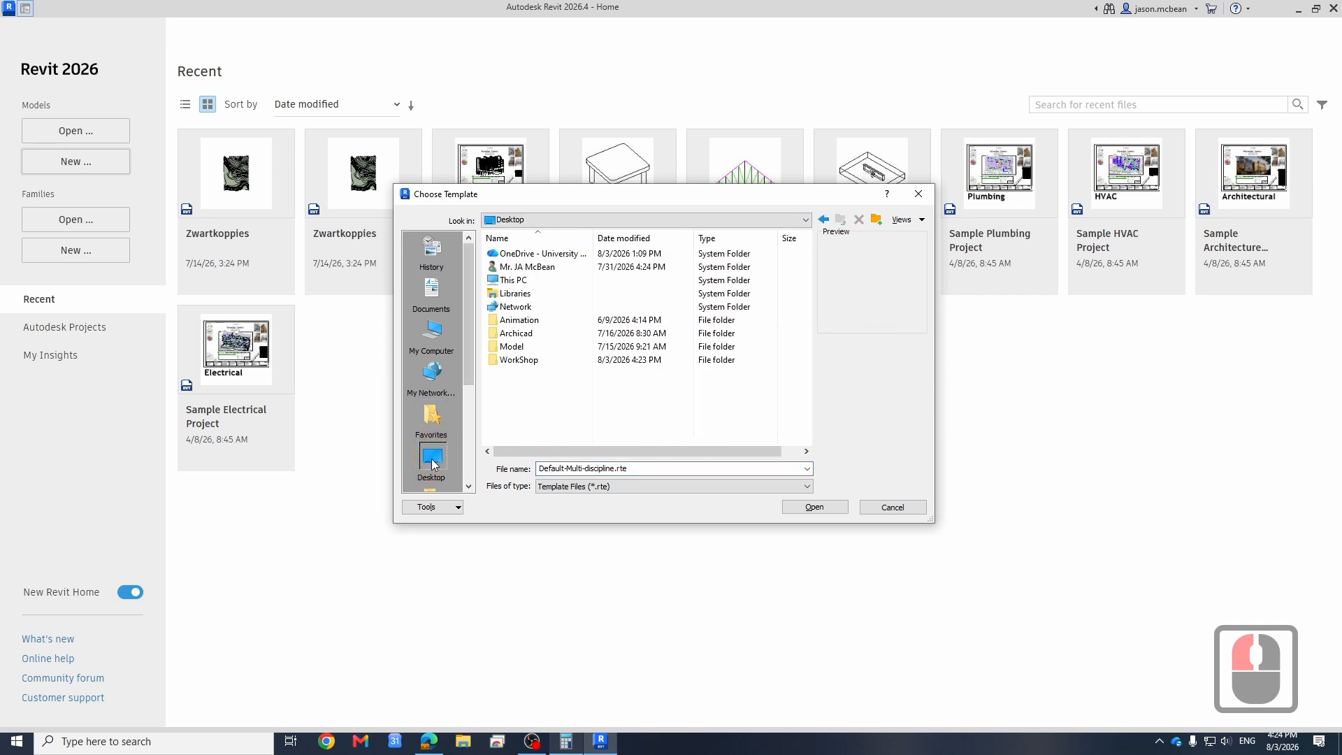
pyautogui.doubleClick(519, 360)
pyautogui.click(536, 241)
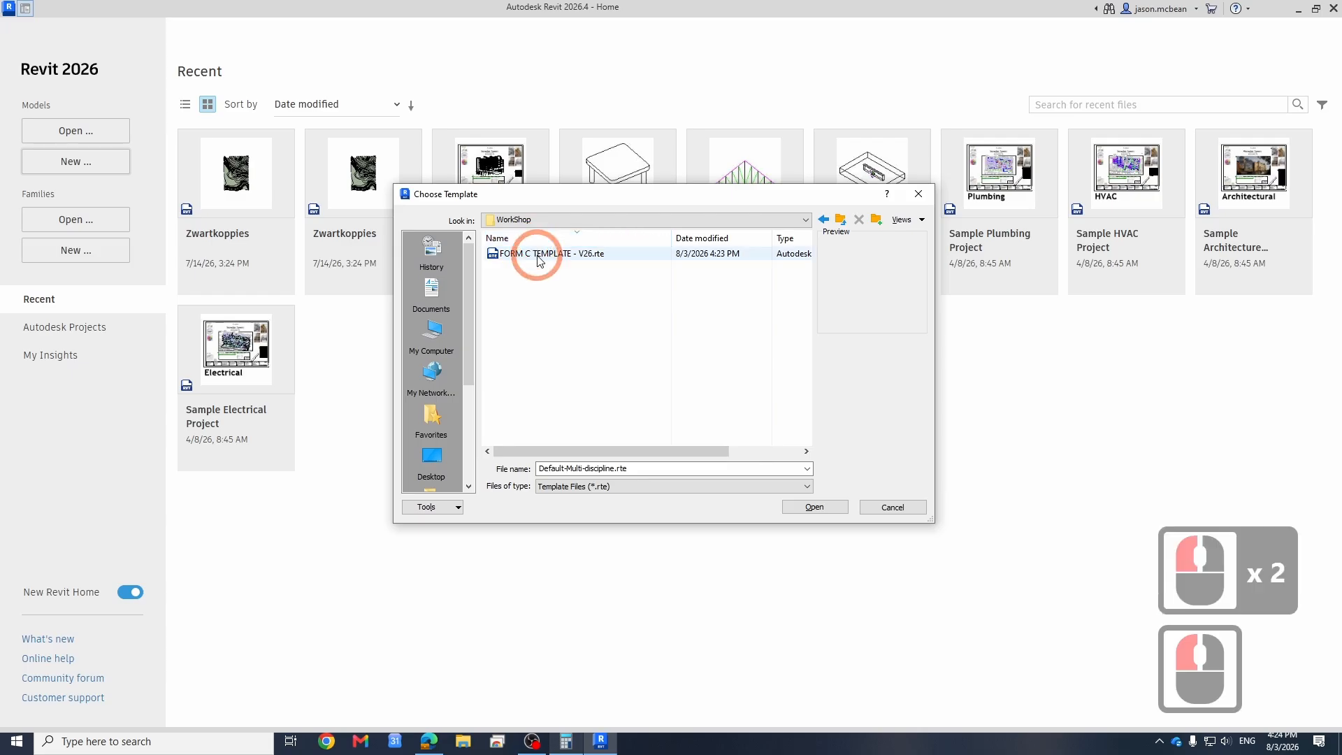
pyautogui.click(538, 255)
pyautogui.click(827, 505)
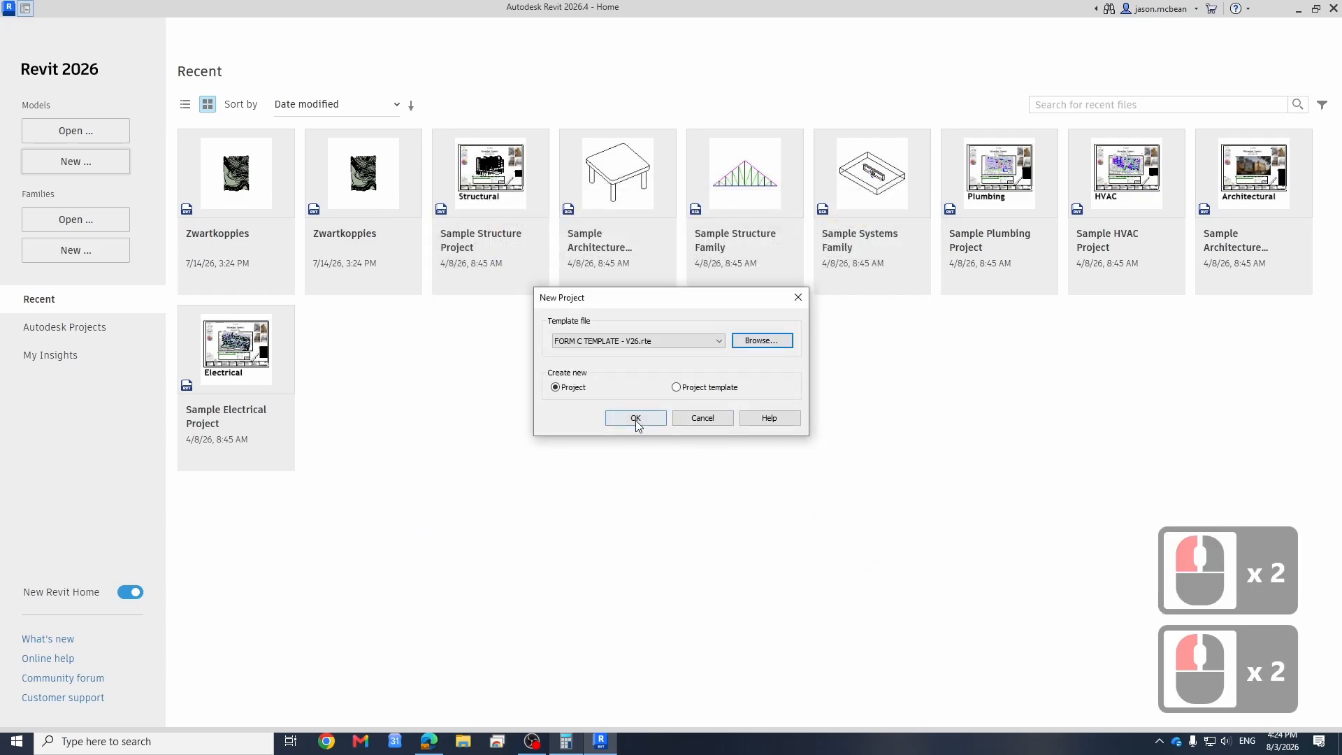
pyautogui.click(635, 420)
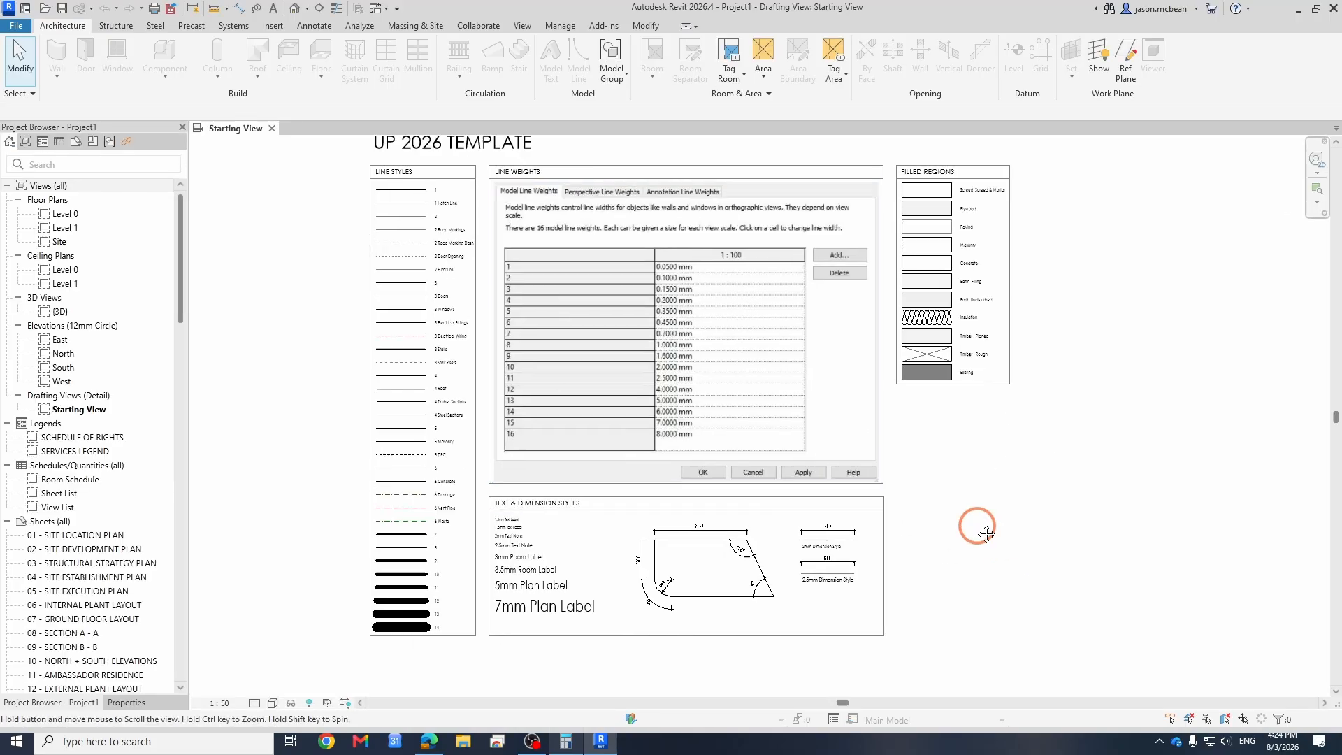
# Step: Examine the line styles, line weights, filled regions, and text and dimension styles on the template's Starting View
pyautogui.click(579, 621)
pyautogui.scroll(8, 540, 558)
pyautogui.scroll(-6, 447, 573)
pyautogui.scroll(-1, 447, 573)
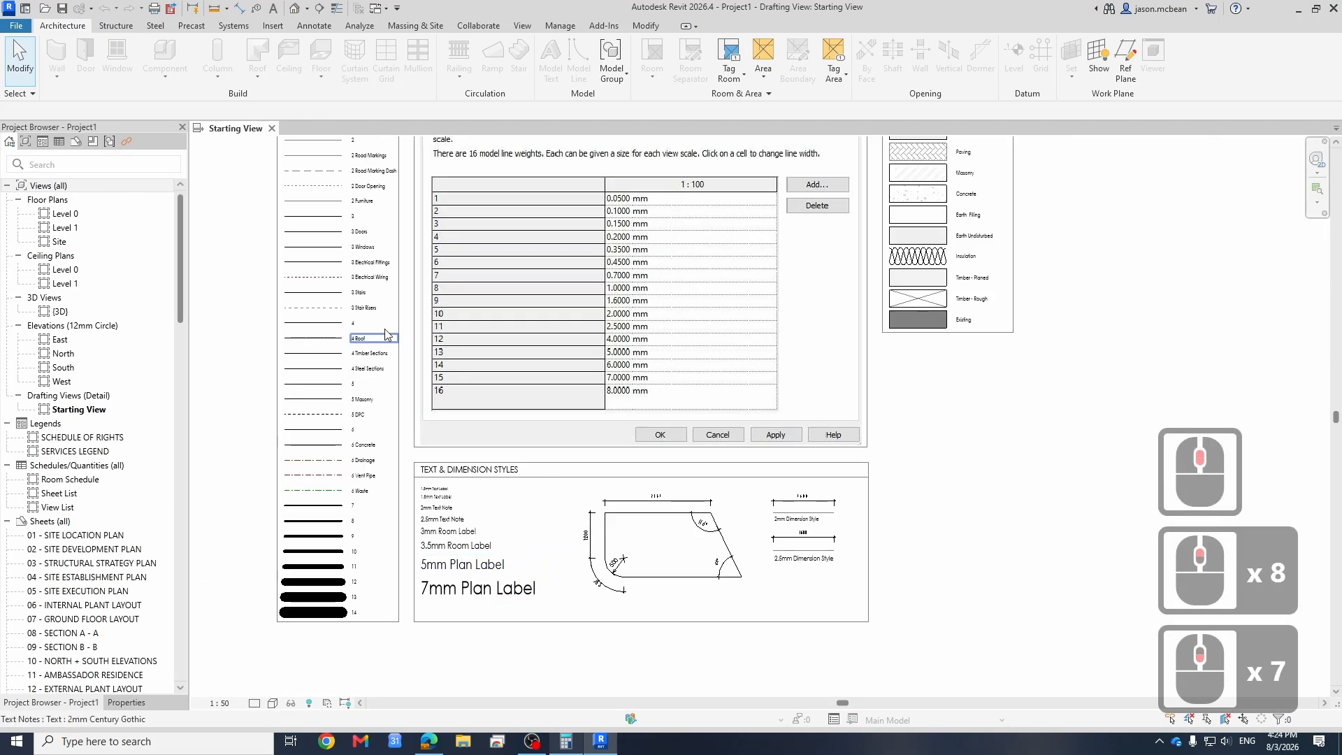
pyautogui.moveTo(388, 357); pyautogui.dragTo(393, 444, button='middle')
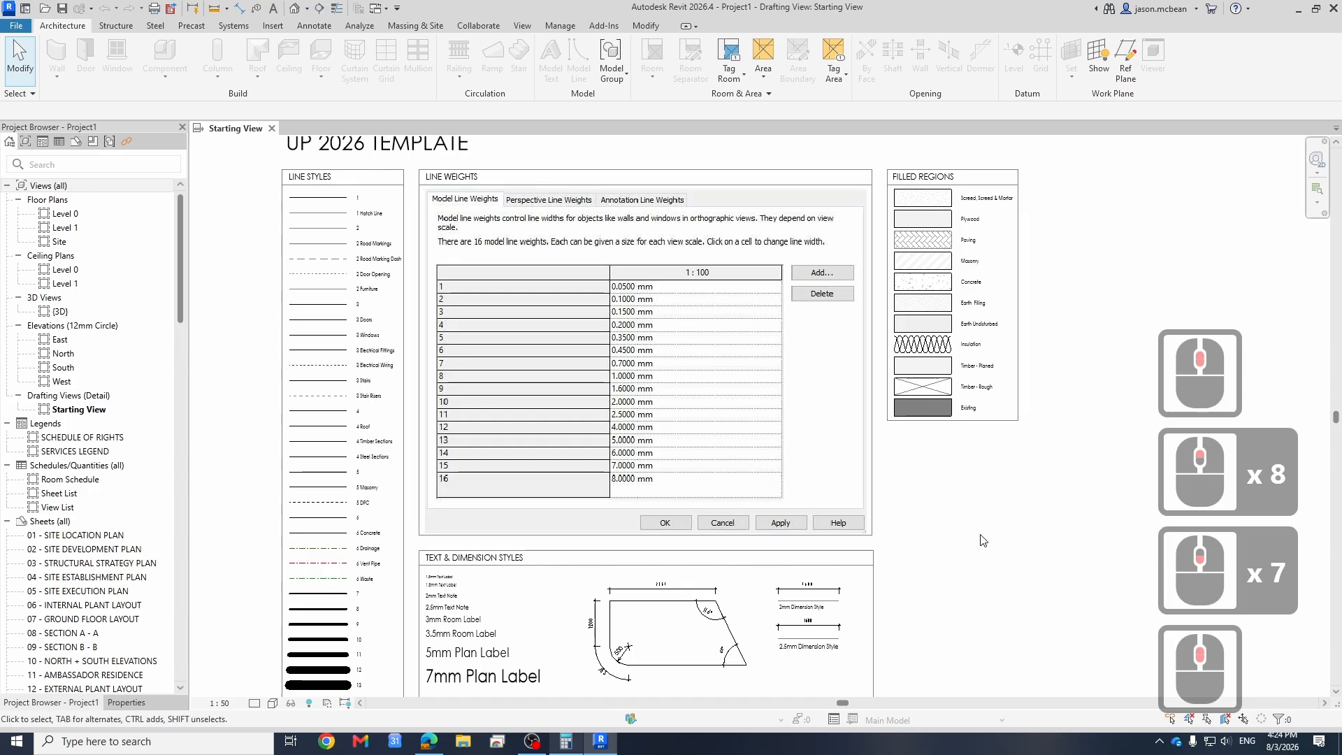
pyautogui.scroll(-3, 972, 521)
pyautogui.scroll(2, 975, 533)
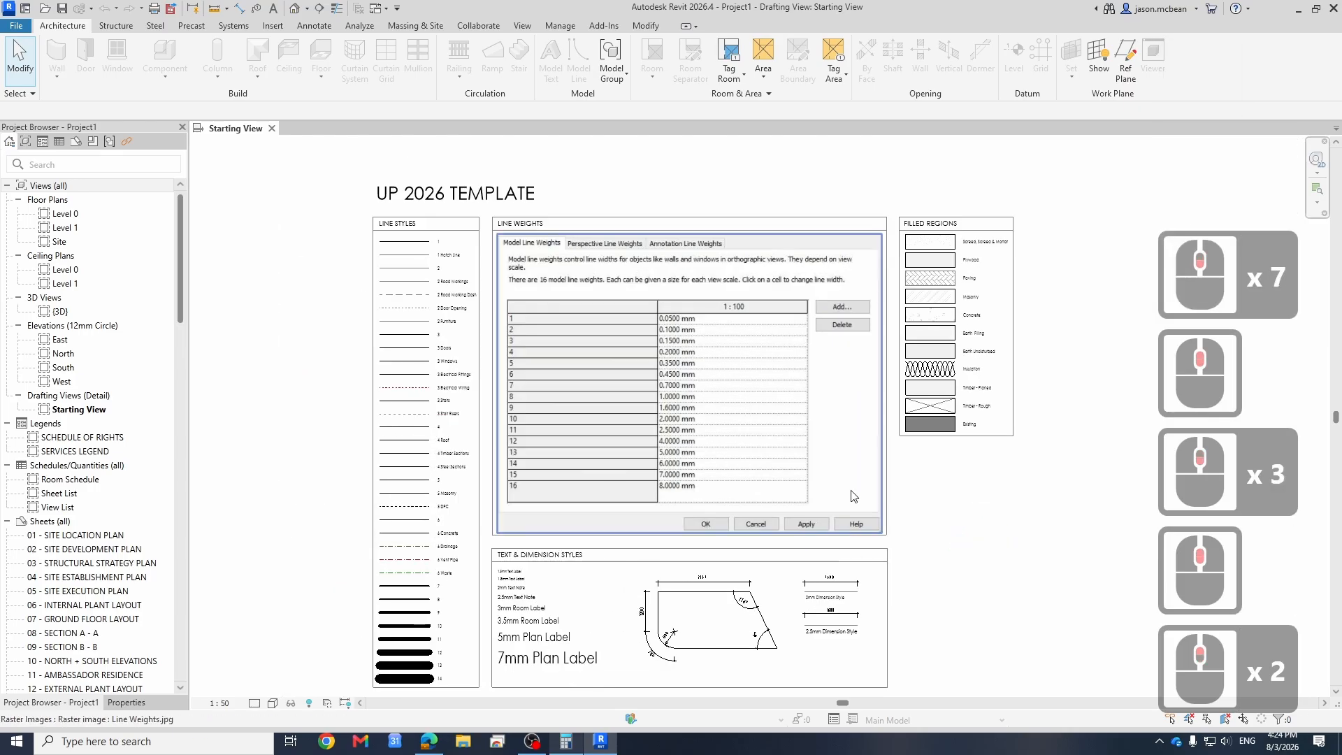
pyautogui.scroll(1, 979, 559)
pyautogui.scroll(1, 962, 515)
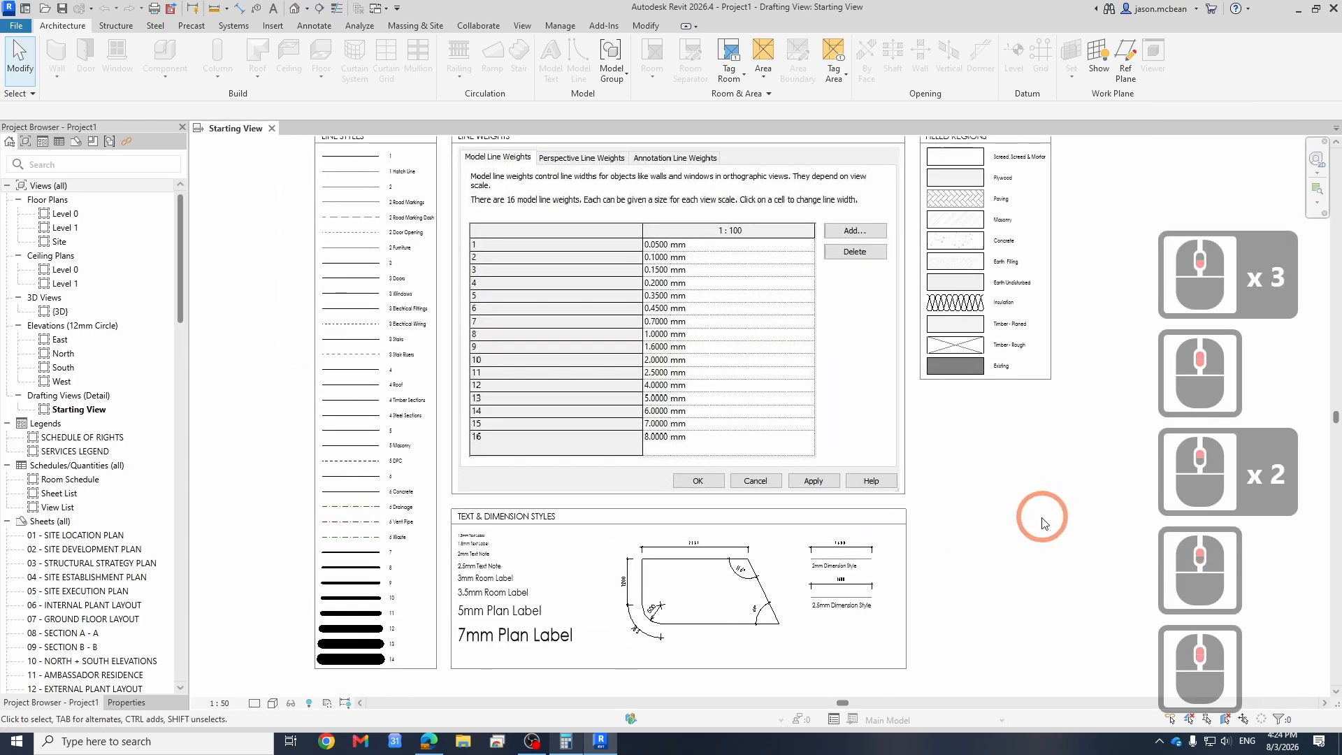
pyautogui.scroll(-4, 977, 539)
pyautogui.scroll(2, 989, 546)
pyautogui.scroll(2, 988, 544)
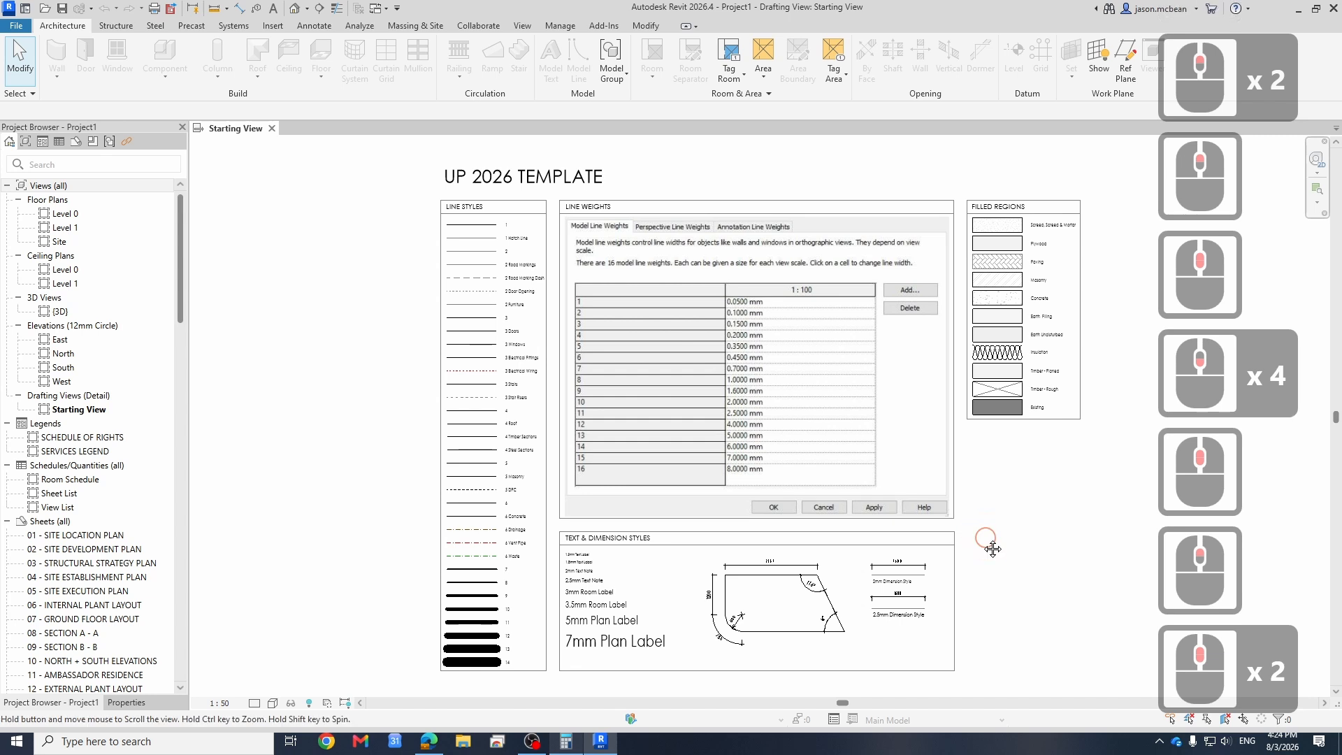
# Step: Open the Level 0 floor plan and the Site floor plan
pyautogui.moveTo(986, 539); pyautogui.dragTo(979, 540, button='middle')
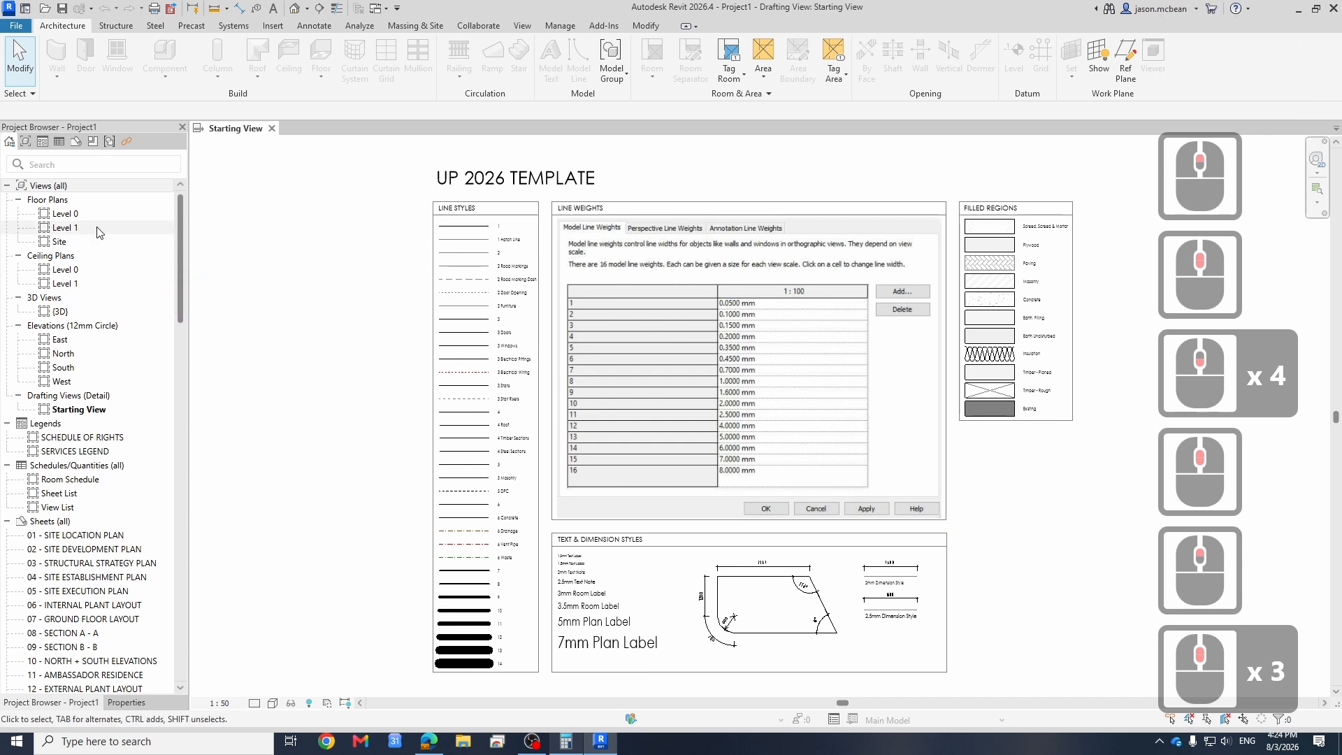
pyautogui.doubleClick(63, 213)
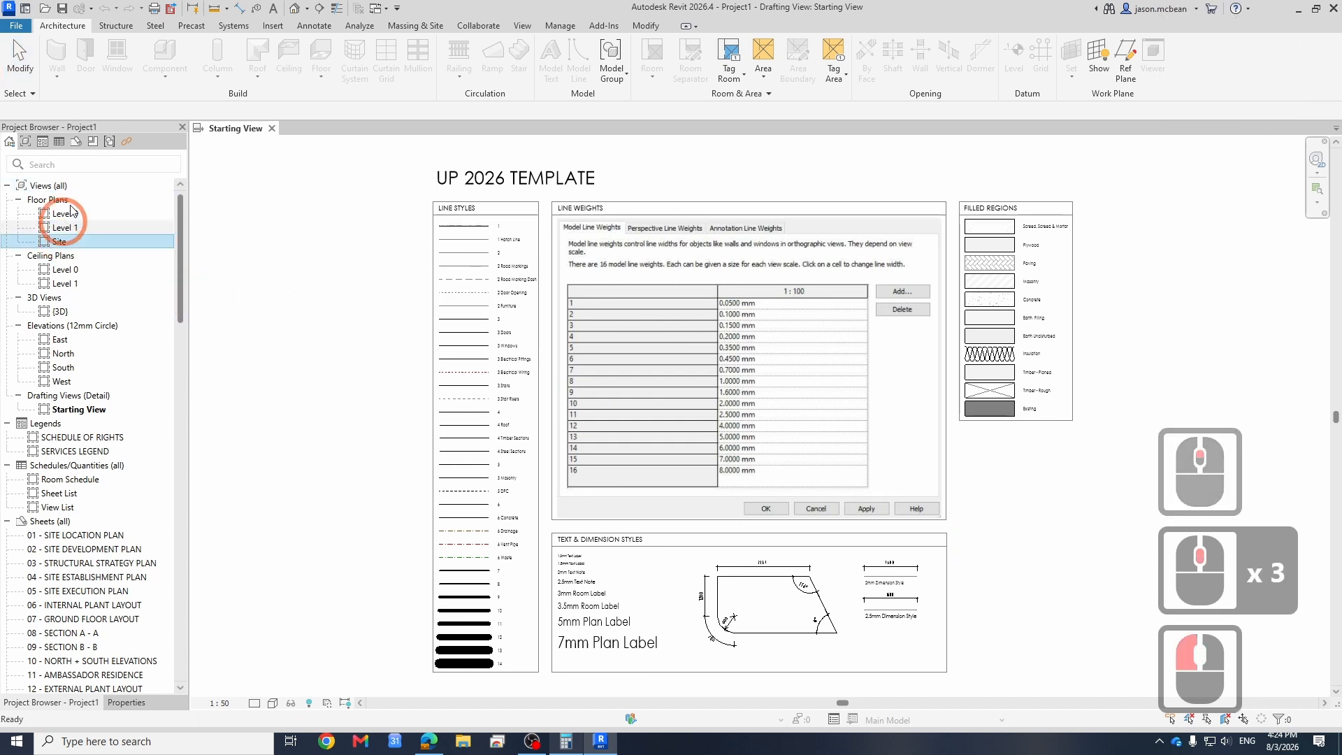
pyautogui.moveTo(739, 382); pyautogui.dragTo(662, 390, button='middle')
pyautogui.scroll(-5, 552, 401)
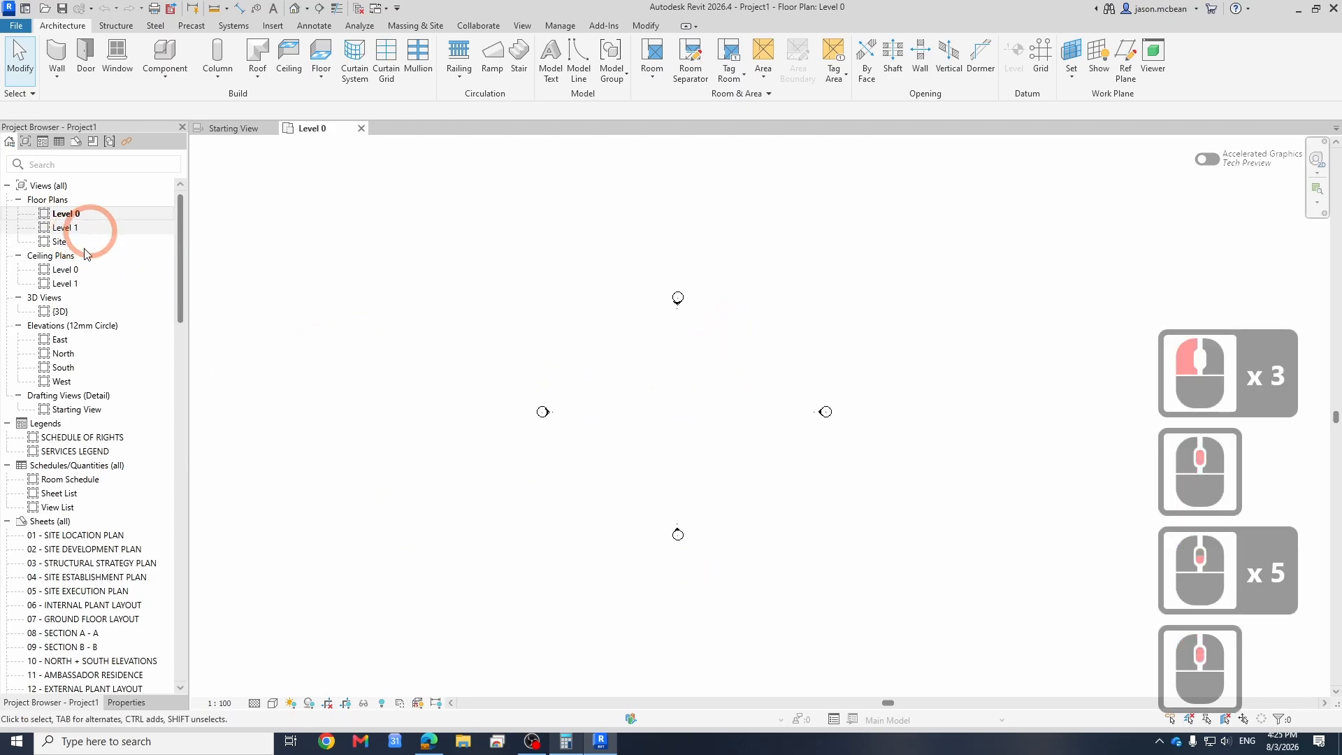
pyautogui.doubleClick(60, 242)
pyautogui.doubleClick(60, 243)
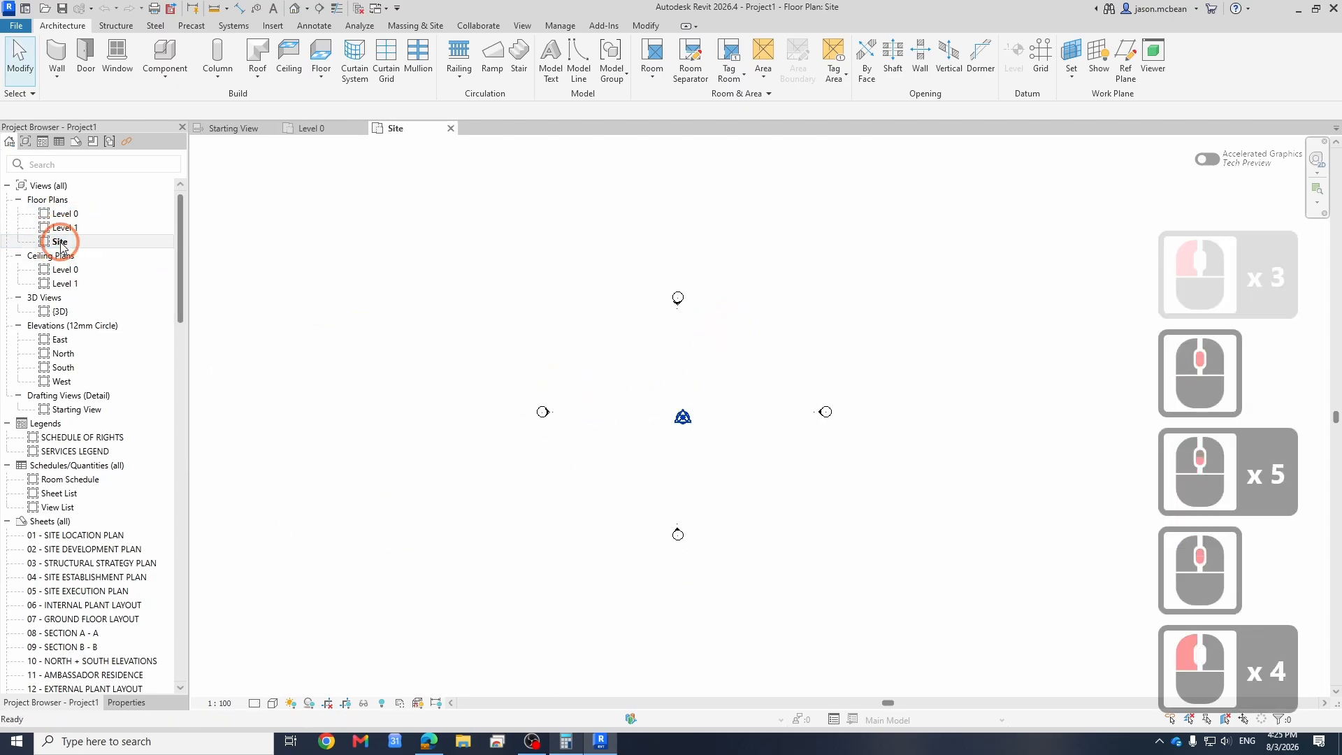
# Step: Close the Starting View and Site views, and examine the four elevation markers on the Level 0 floor plan
pyautogui.click(273, 129)
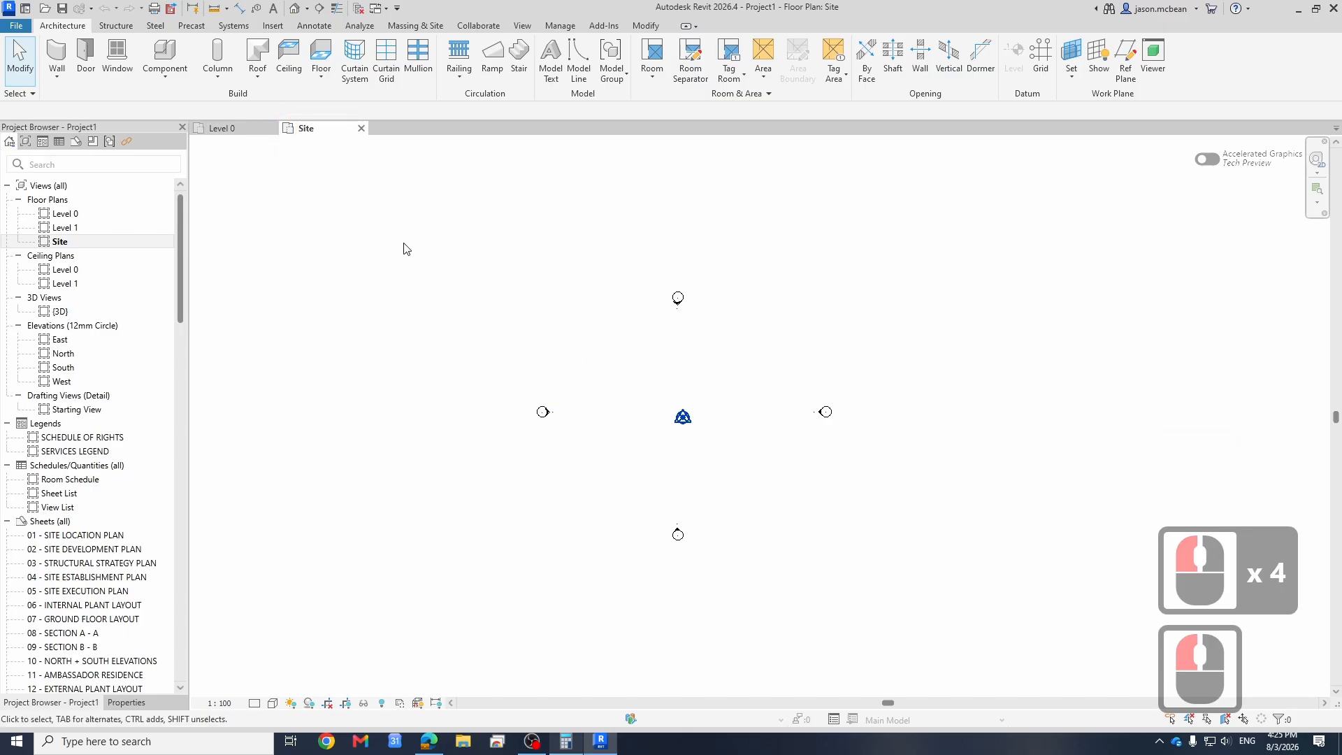
pyautogui.click(361, 128)
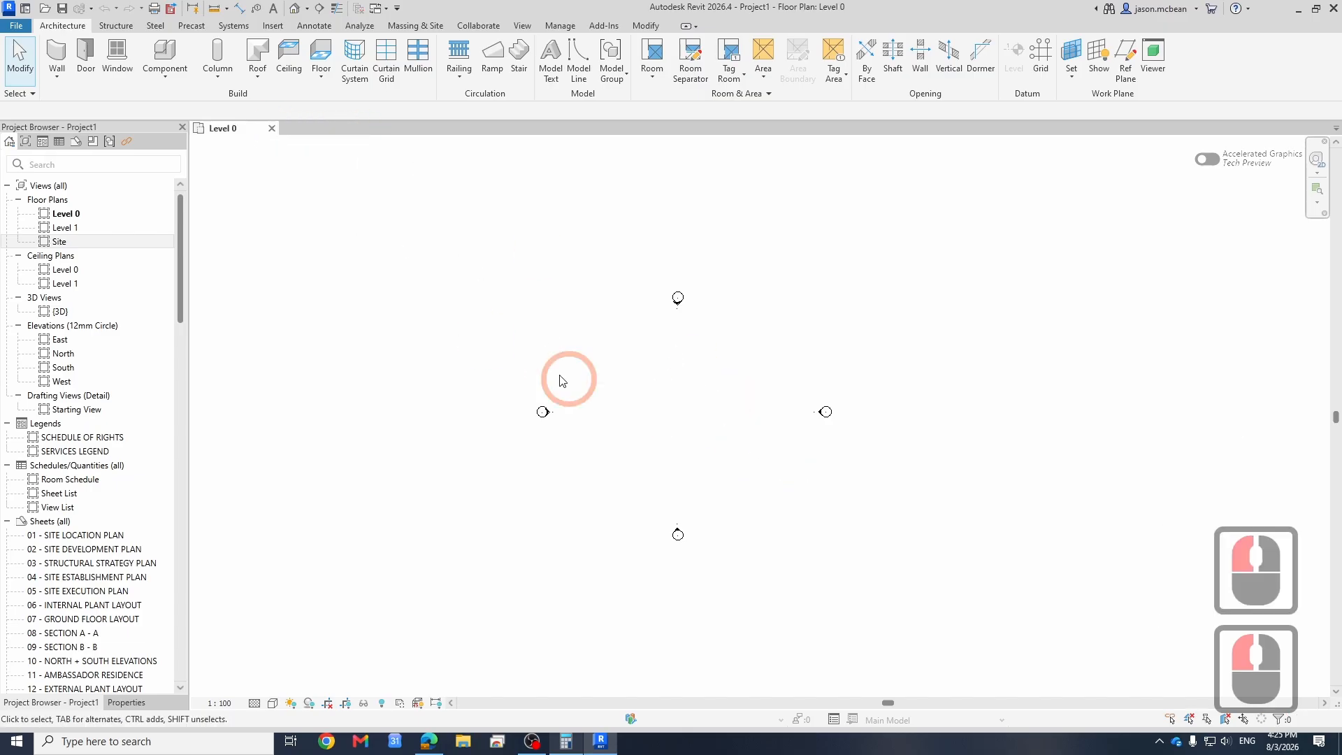
pyautogui.moveTo(712, 405); pyautogui.dragTo(687, 377, button='middle')
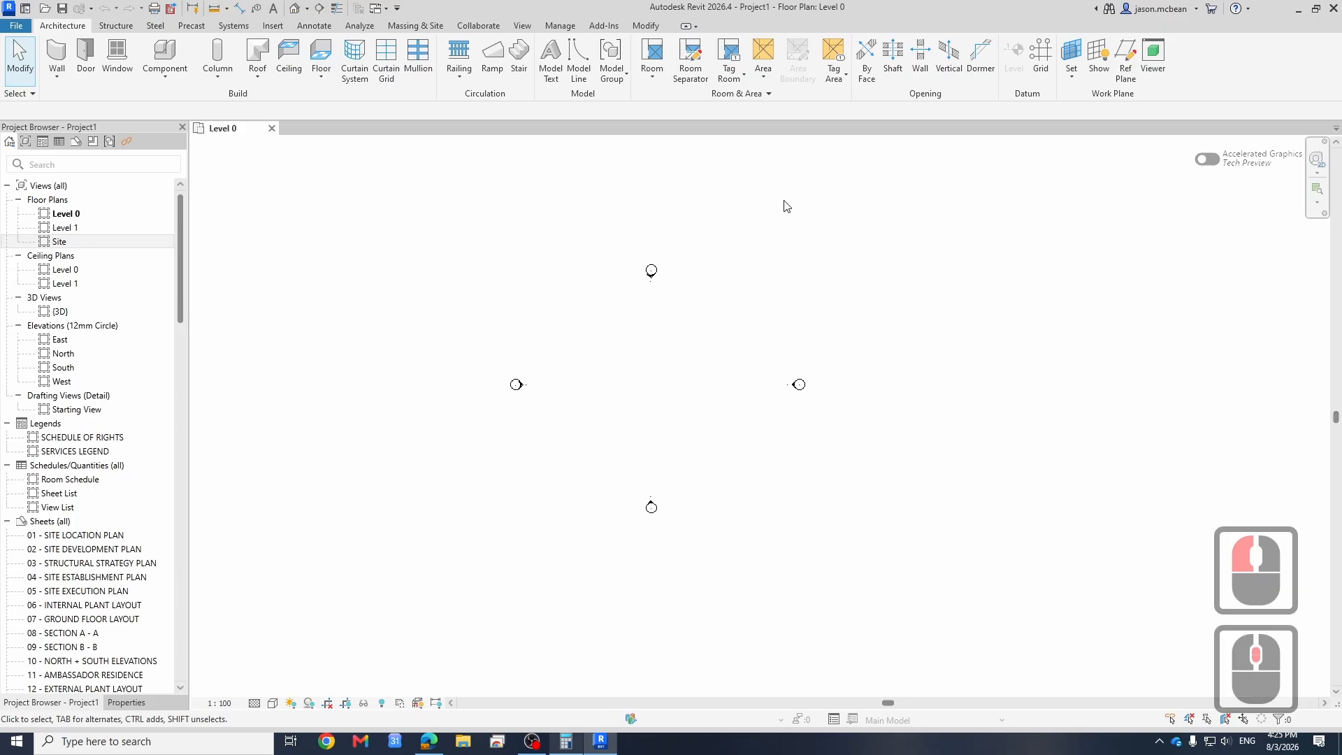
pyautogui.scroll(5, 652, 265)
pyautogui.moveTo(596, 347); pyautogui.dragTo(695, 339, button='middle')
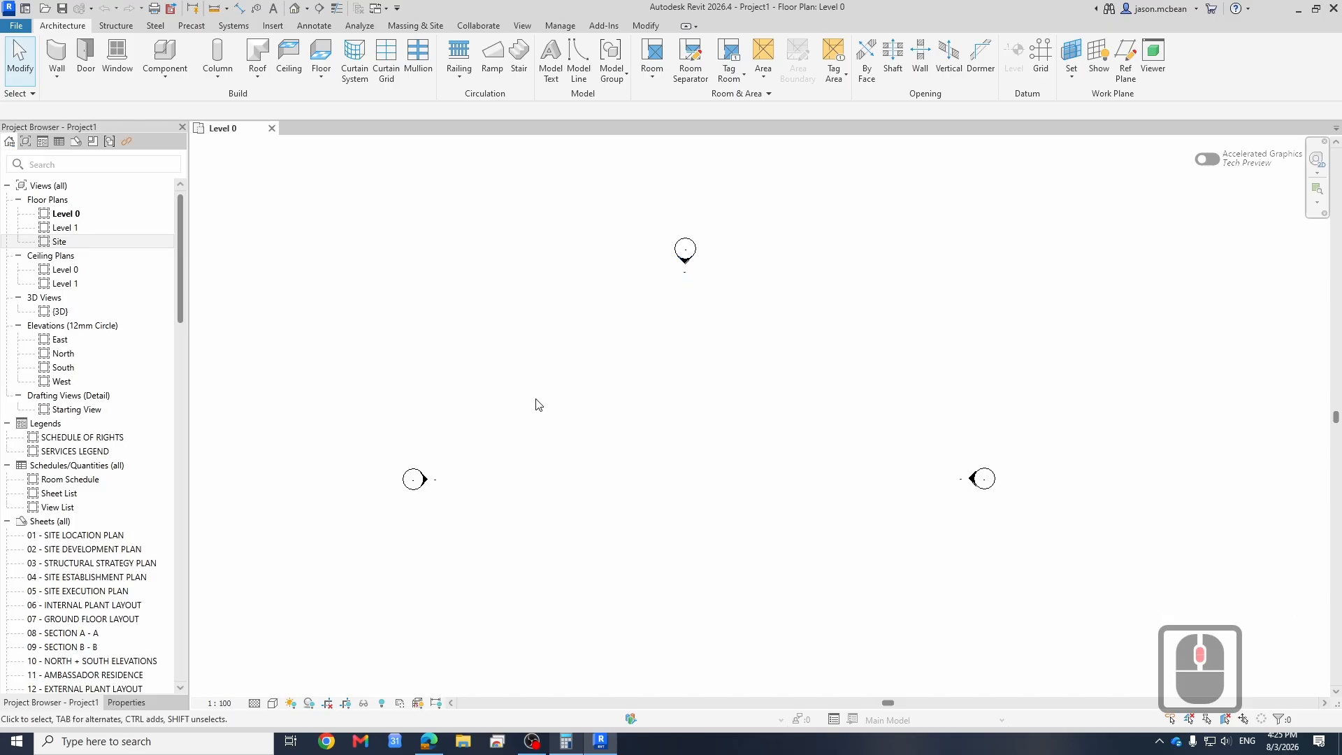
pyautogui.scroll(-4, 557, 379)
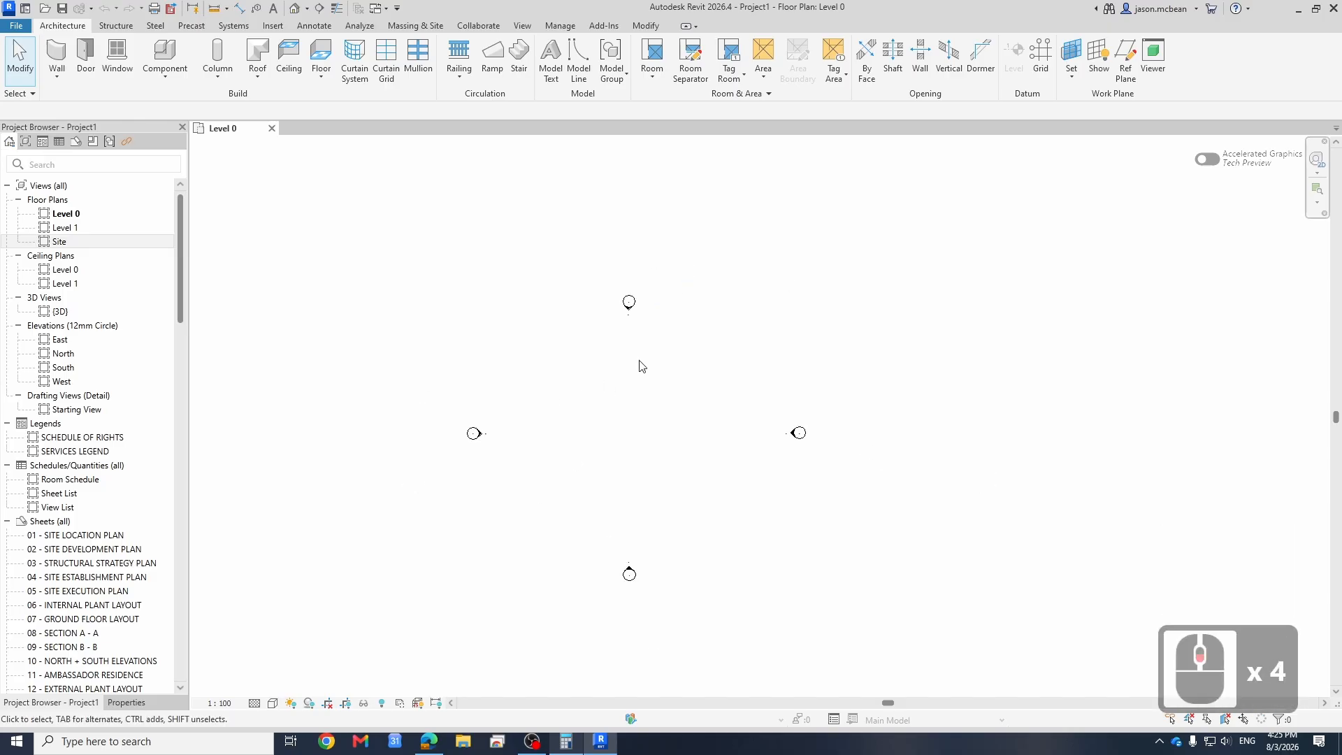
pyautogui.scroll(2, 694, 493)
pyautogui.moveTo(553, 429); pyautogui.dragTo(491, 414, button='middle')
# Step: Open the North elevation and inspect the Level 0 and Level 1 datums
pyautogui.click(54, 356)
pyautogui.doubleClick(53, 355)
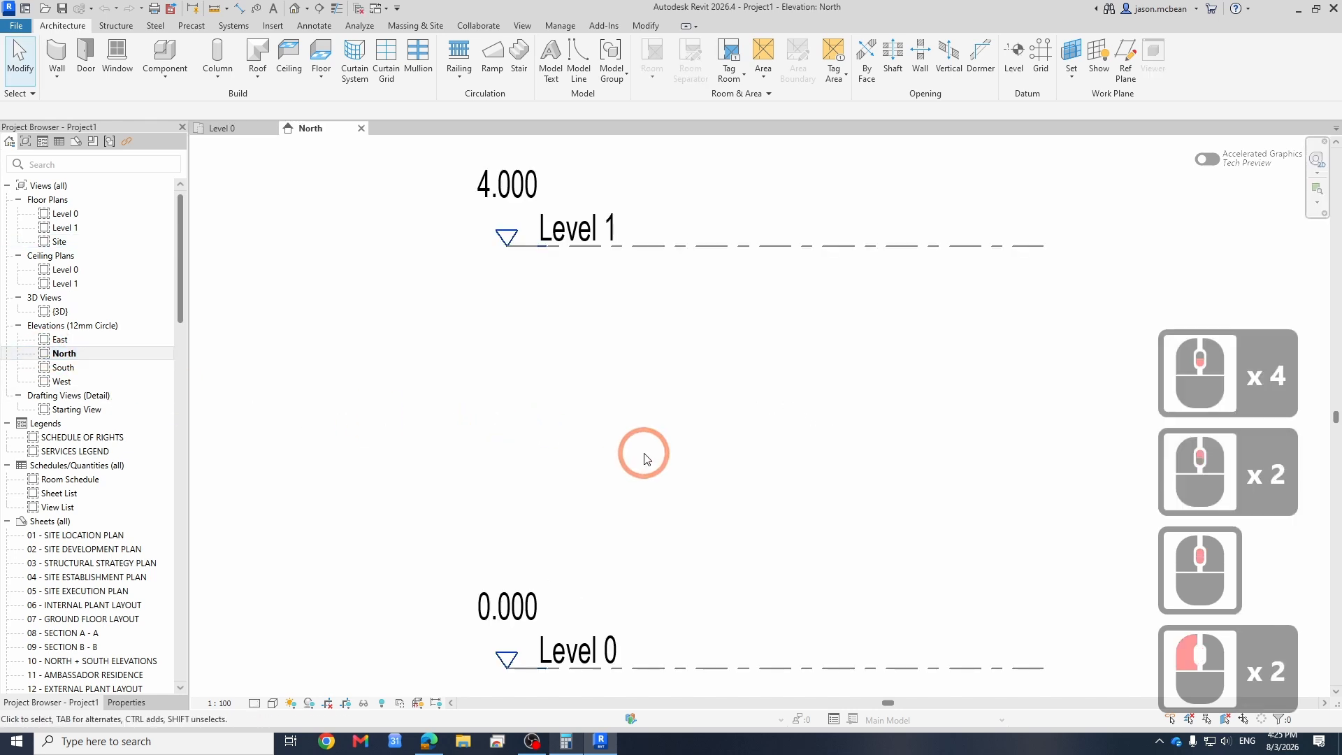
pyautogui.scroll(-11, 664, 489)
pyautogui.middleClick(665, 513)
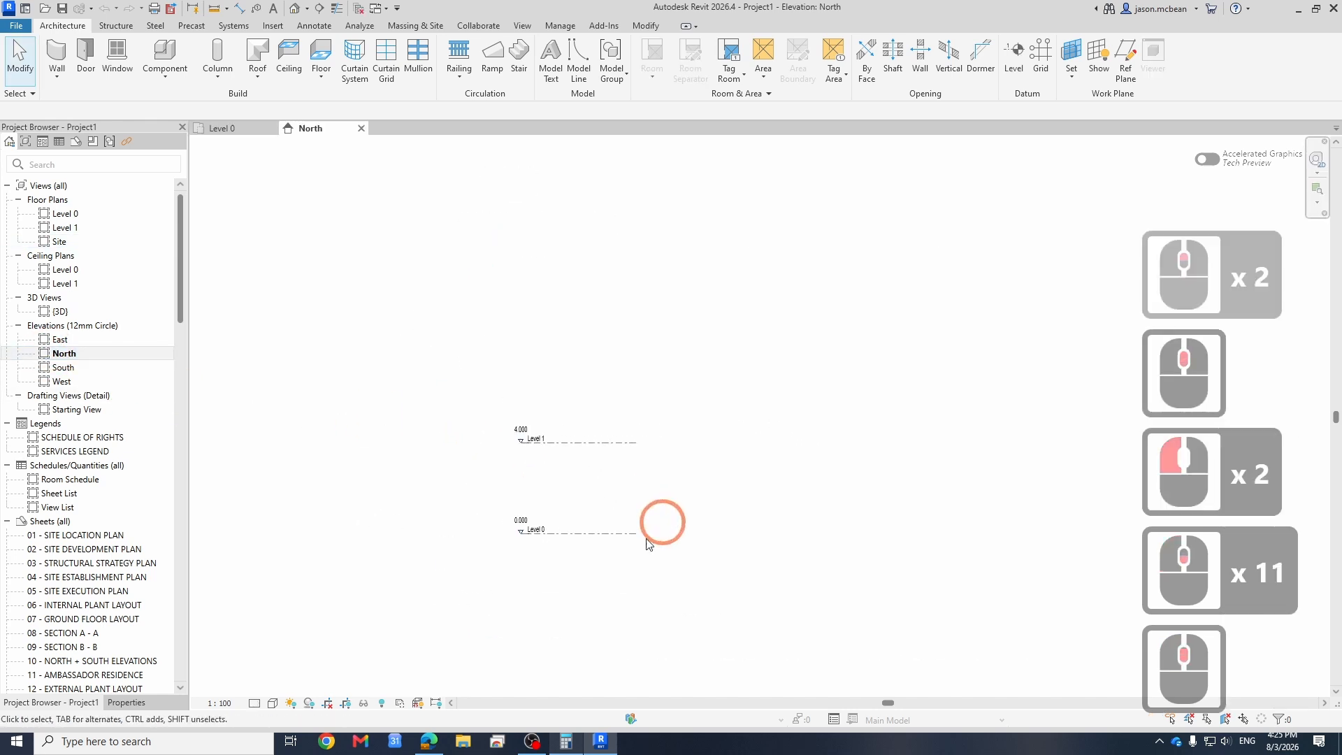
pyautogui.scroll(7, 664, 510)
pyautogui.click(464, 549)
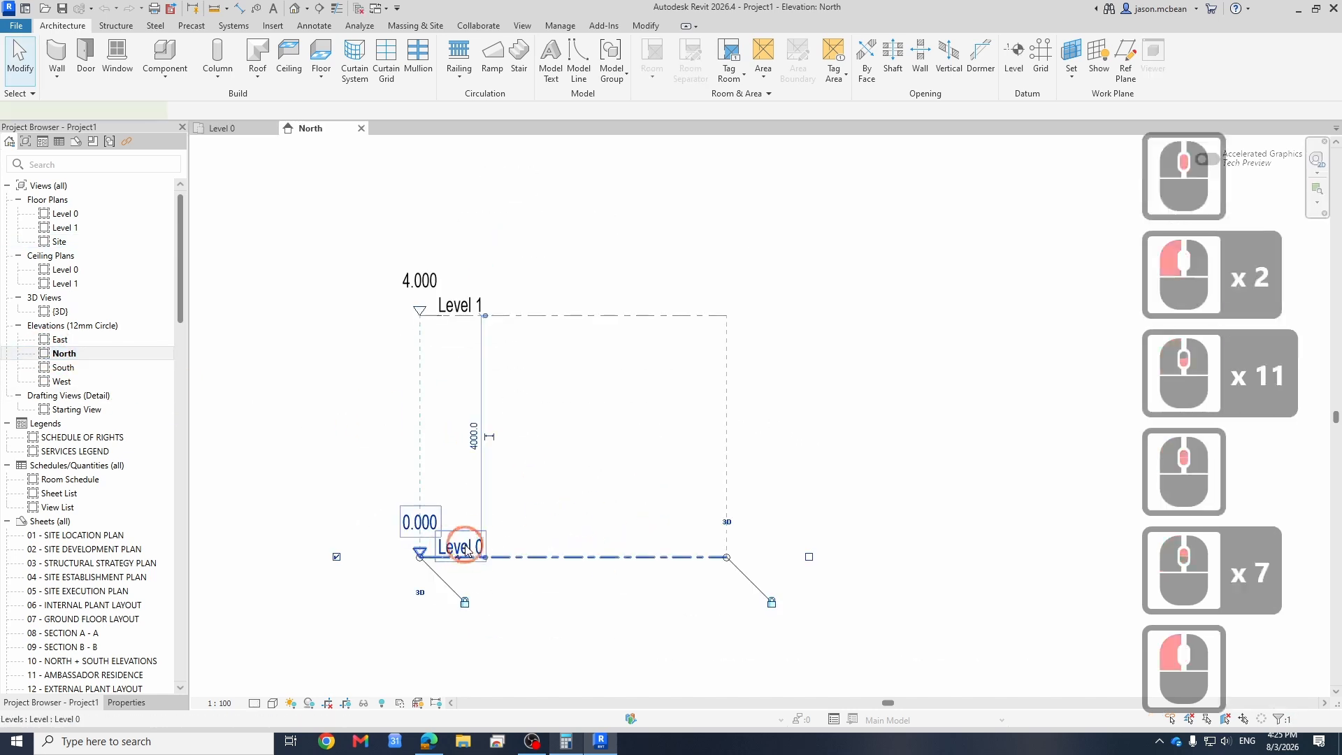
pyautogui.click(459, 308)
pyautogui.click(675, 177)
pyautogui.scroll(2, 667, 309)
pyautogui.scroll(-4, 665, 305)
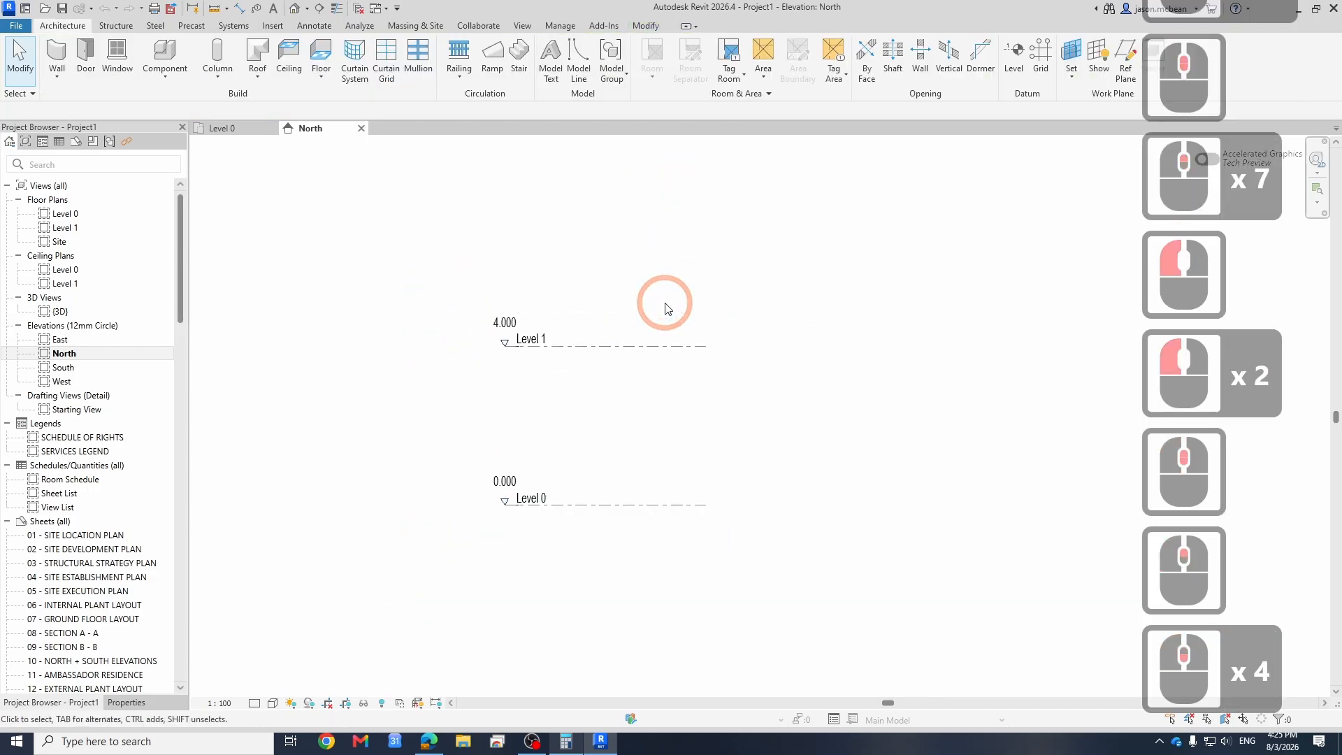
pyautogui.moveTo(618, 358); pyautogui.dragTo(635, 409, button='middle')
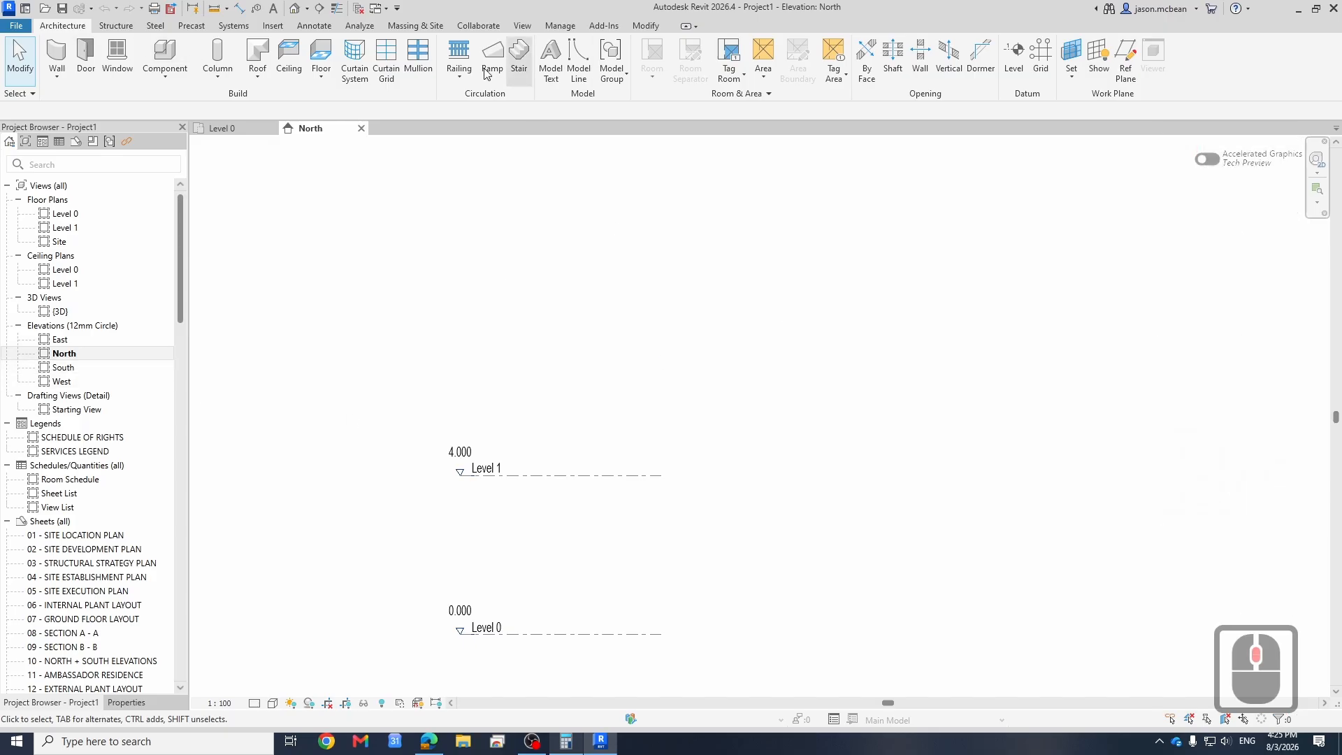
# Step: Begin a new level of type Project Levels 3300 mm above Level 1, starting in line with the existing level heads
pyautogui.click(1013, 56)
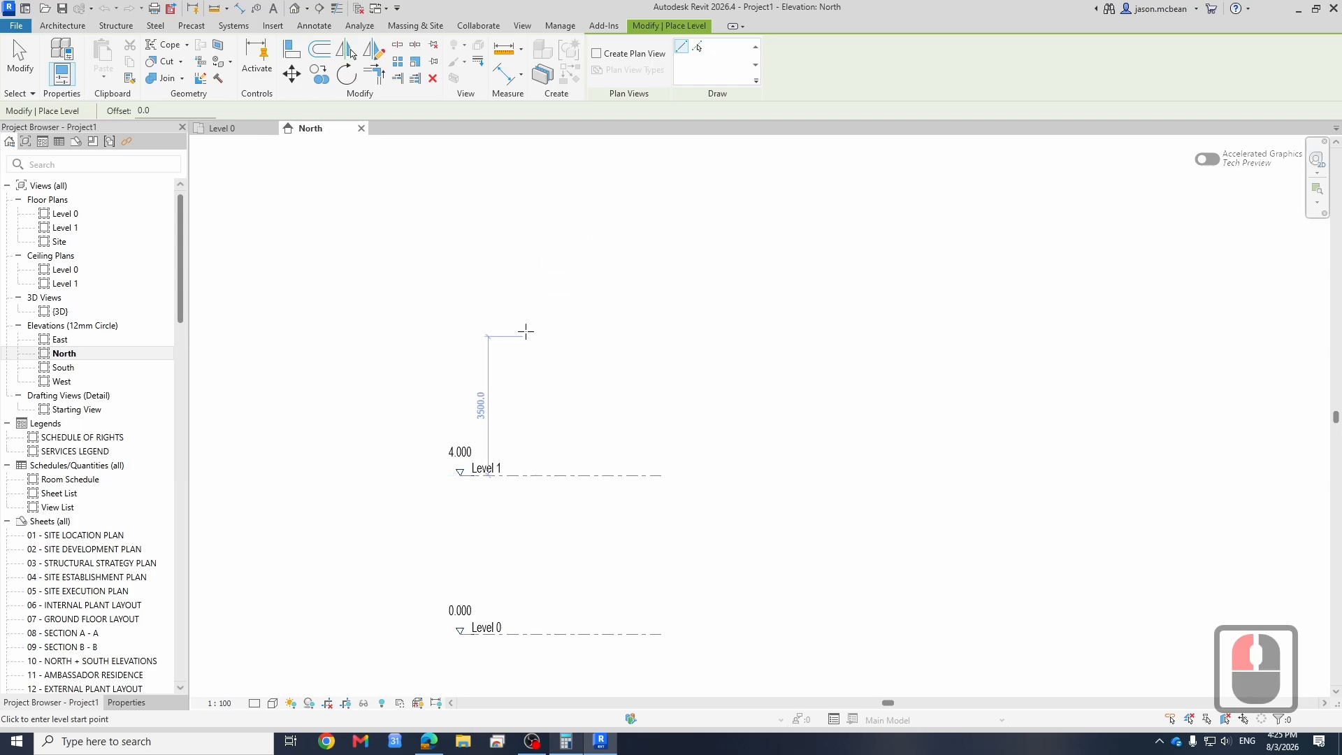
pyautogui.click(127, 702)
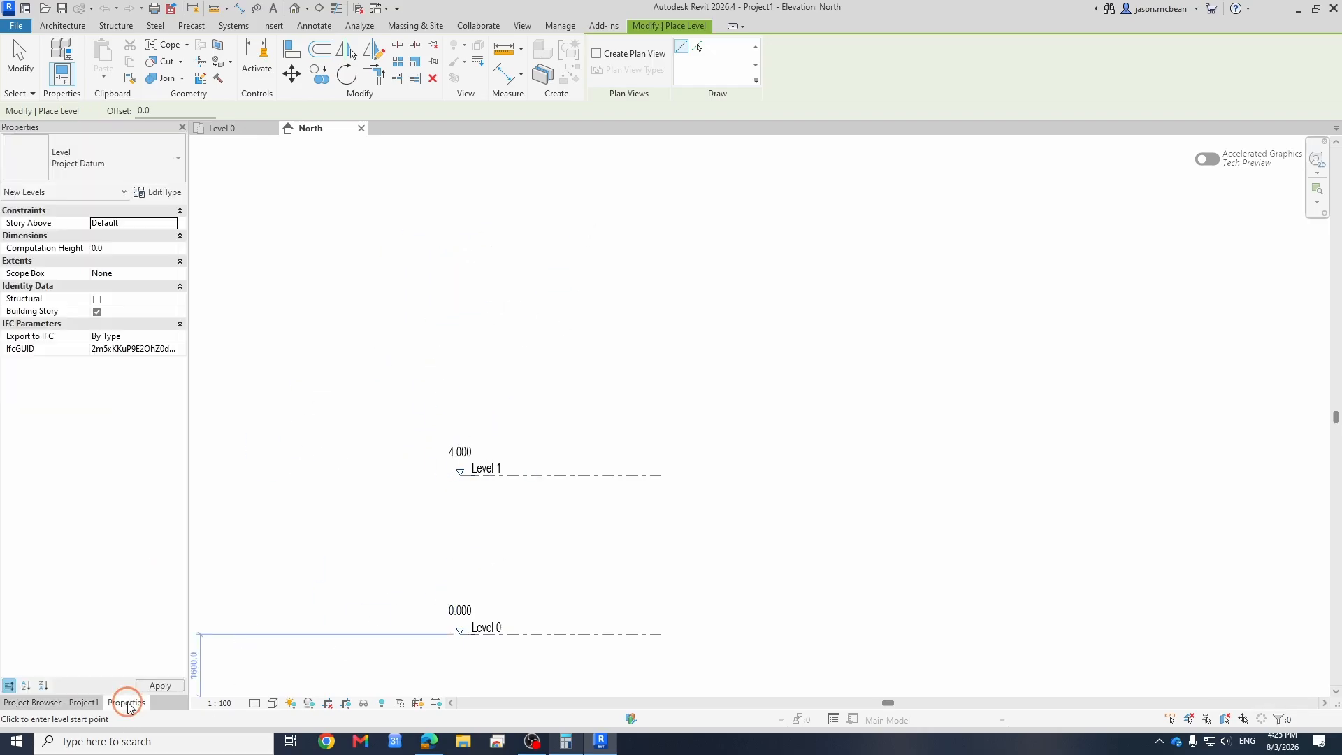
pyautogui.click(90, 158)
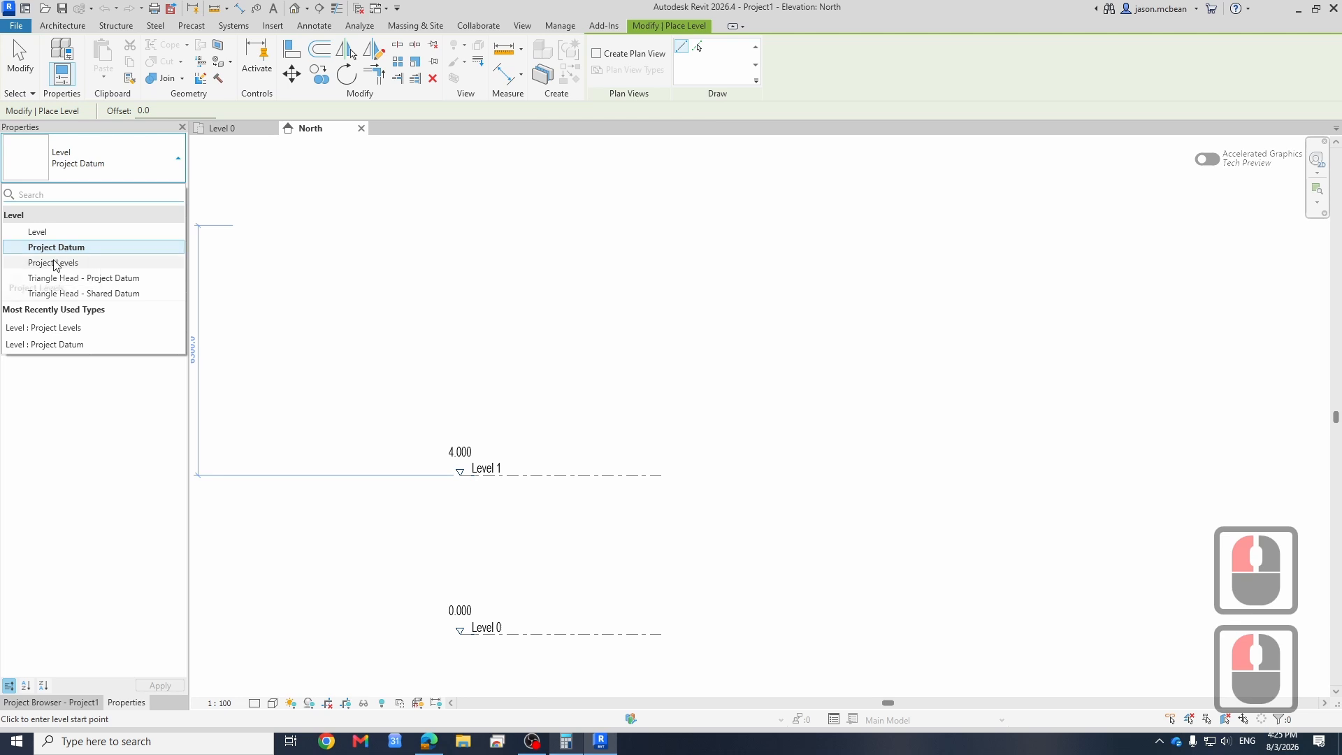
pyautogui.click(56, 264)
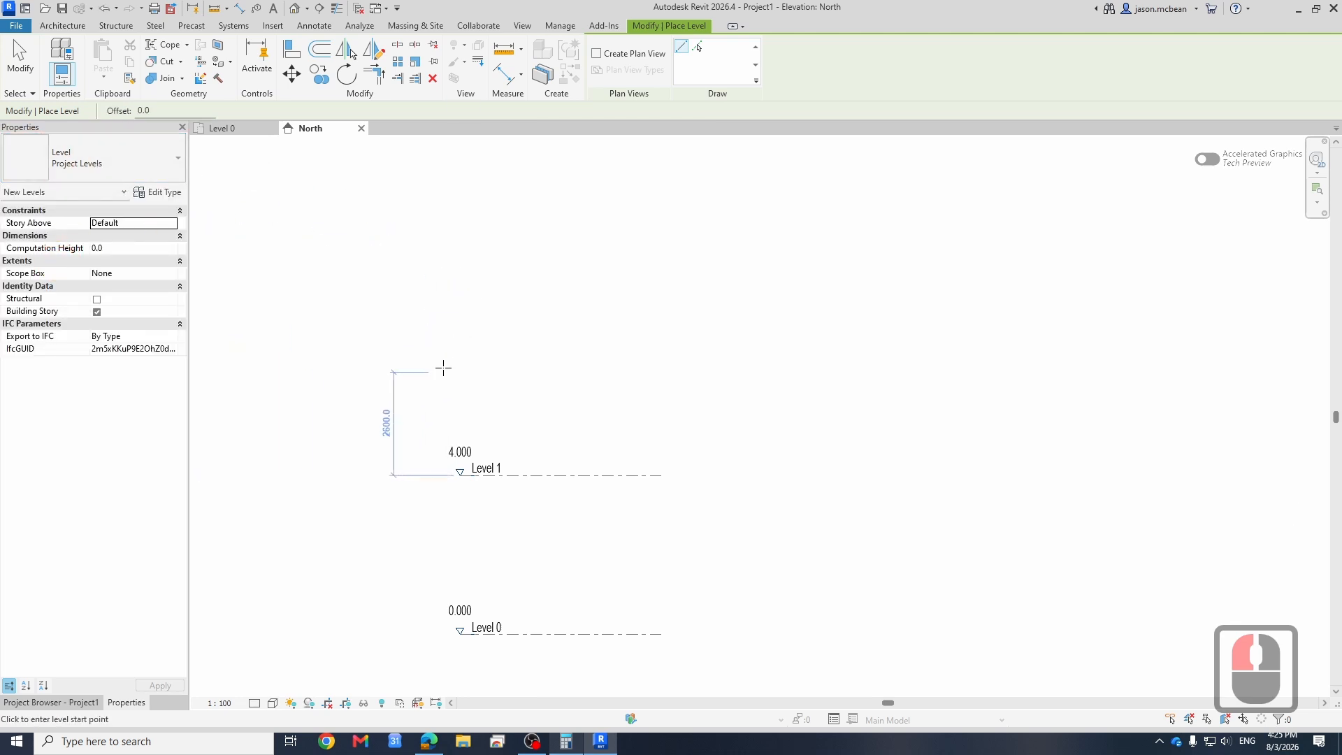
pyautogui.click(459, 345)
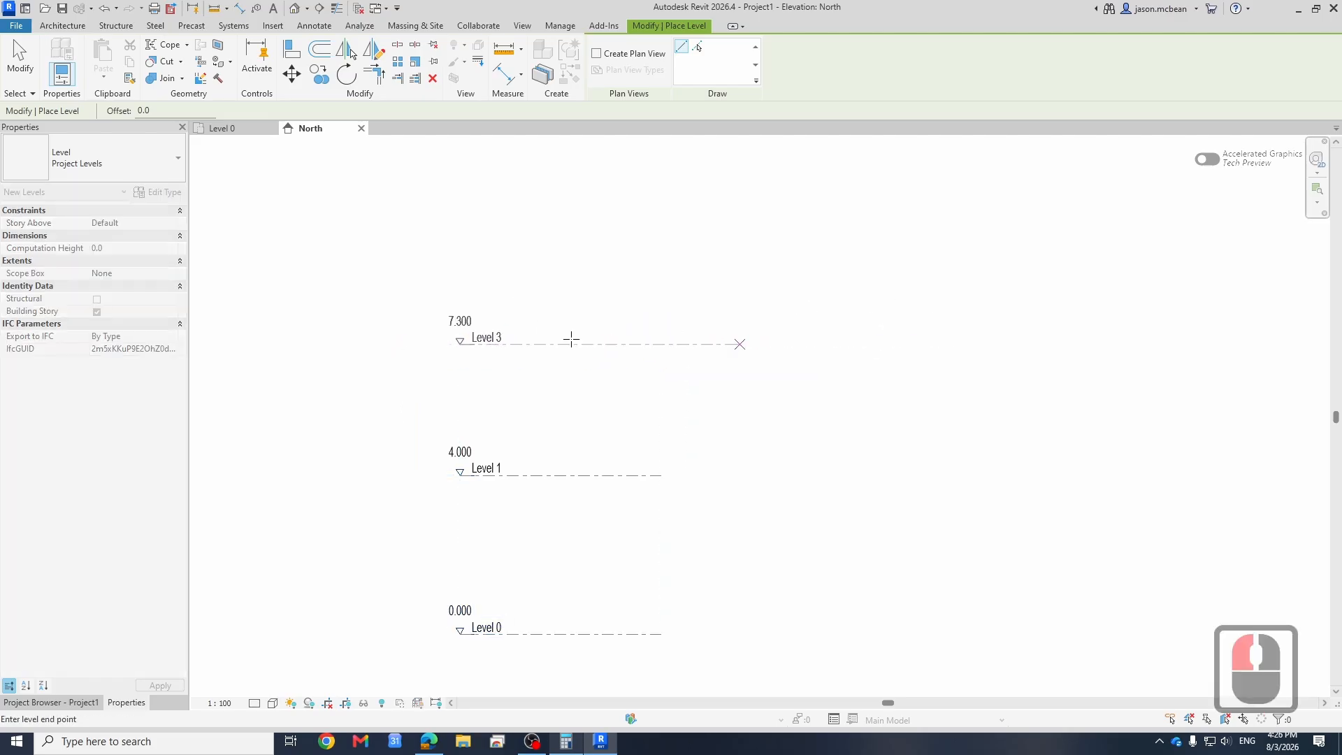
# Step: Enable plan view creation for Ceiling Plan and Floor Plan only, and finish the new level in line with the ends of the levels below
pyautogui.click(615, 55)
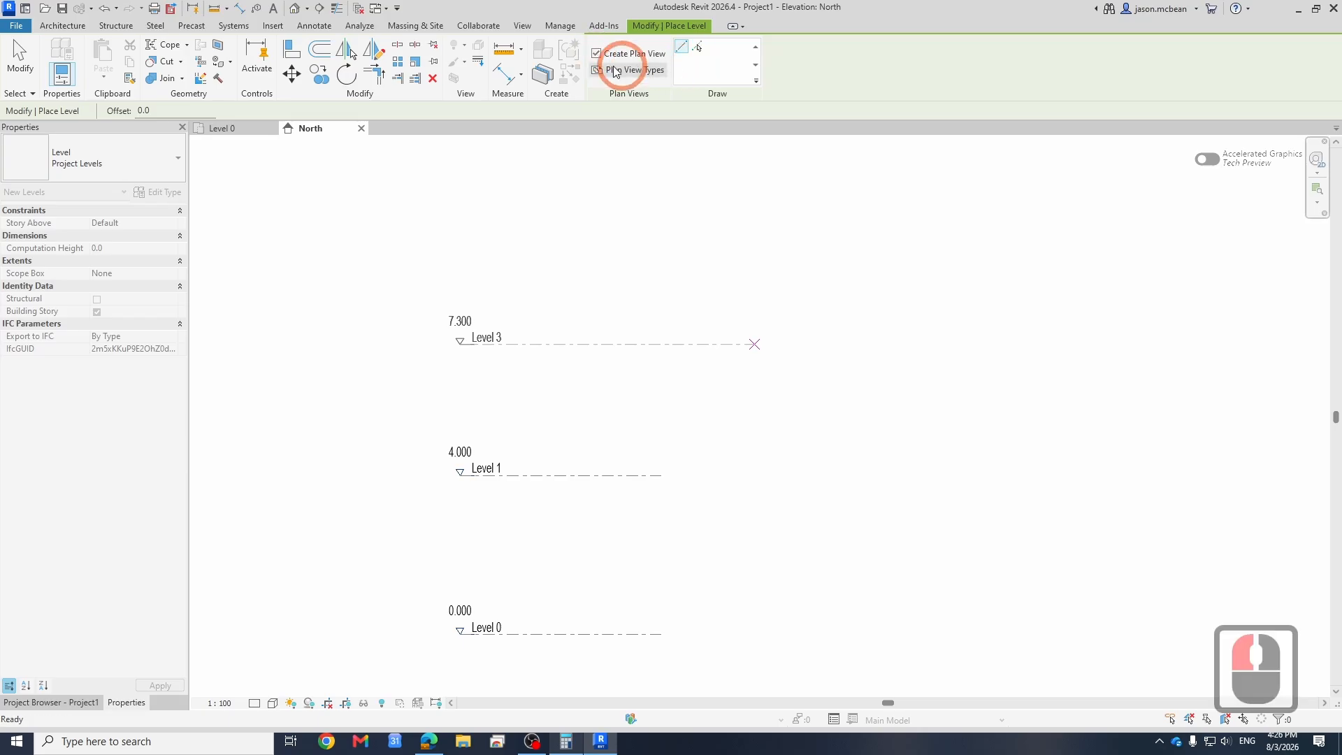
pyautogui.click(659, 73)
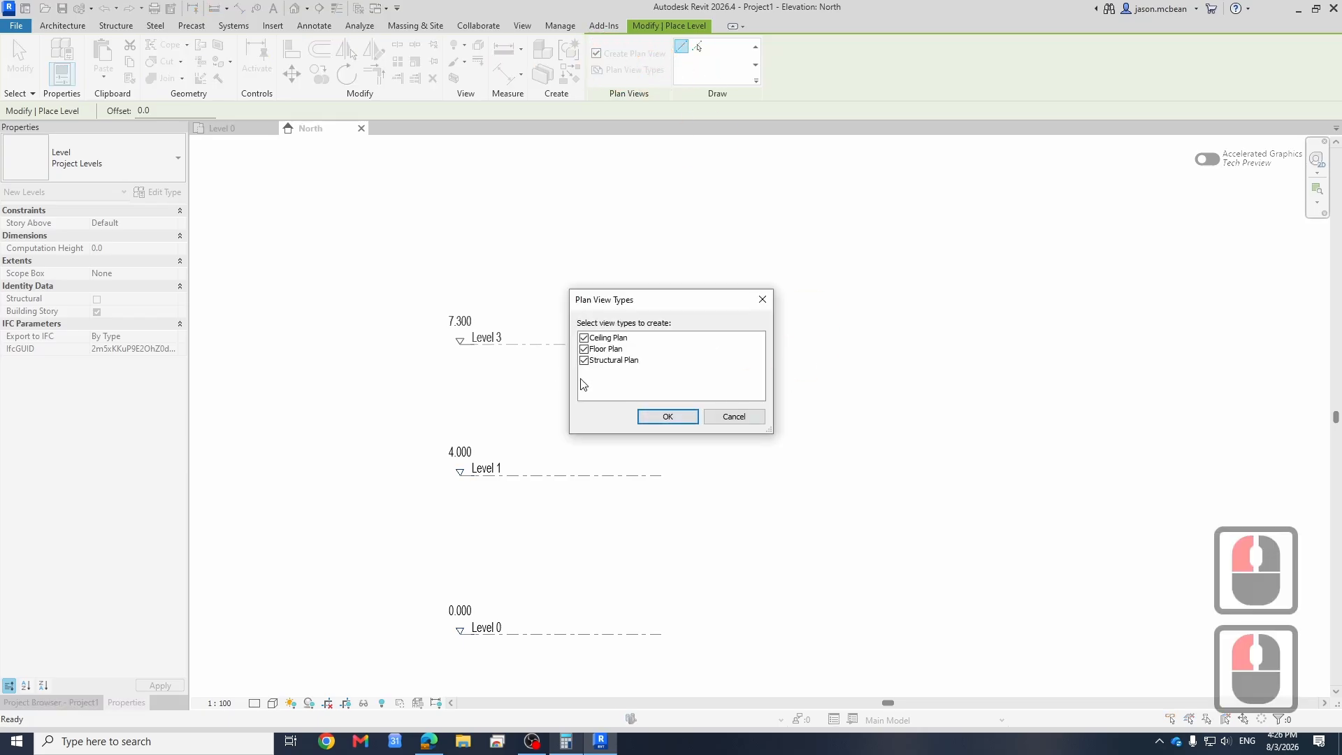
pyautogui.click(585, 361)
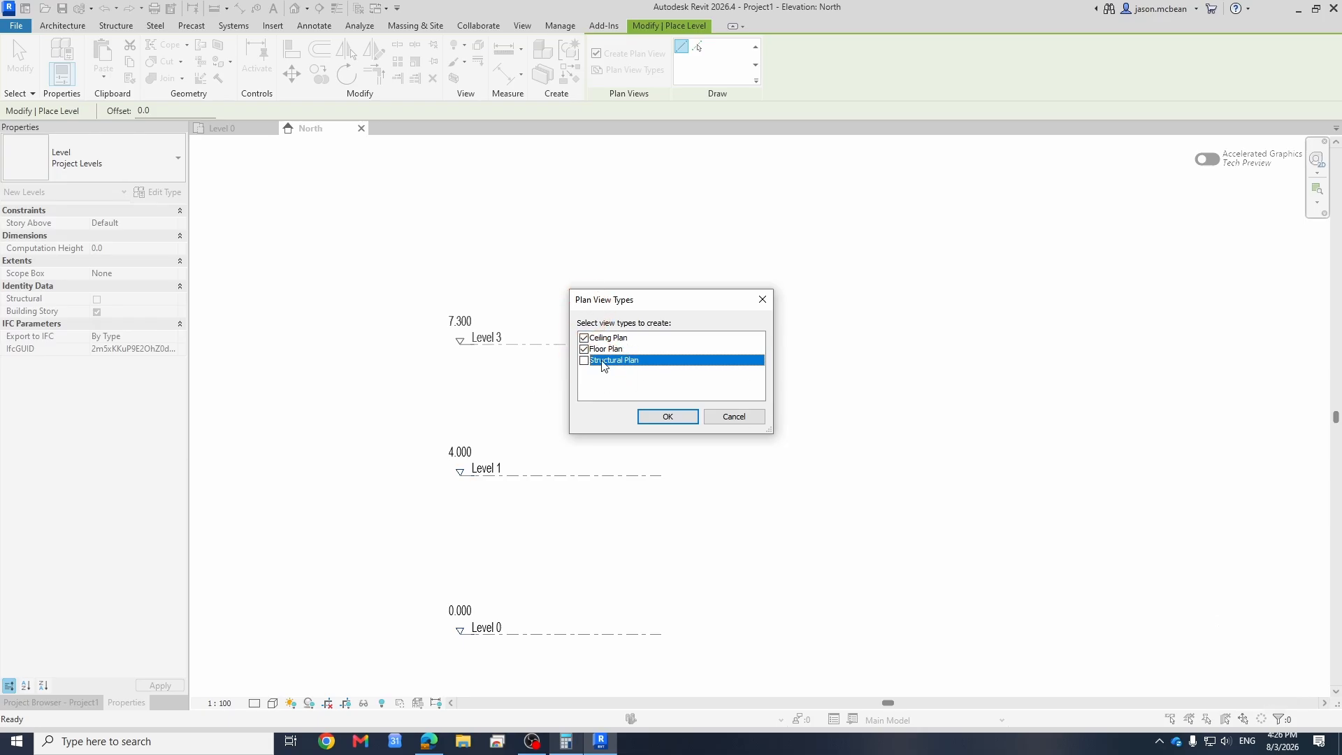
pyautogui.click(668, 417)
pyautogui.click(665, 360)
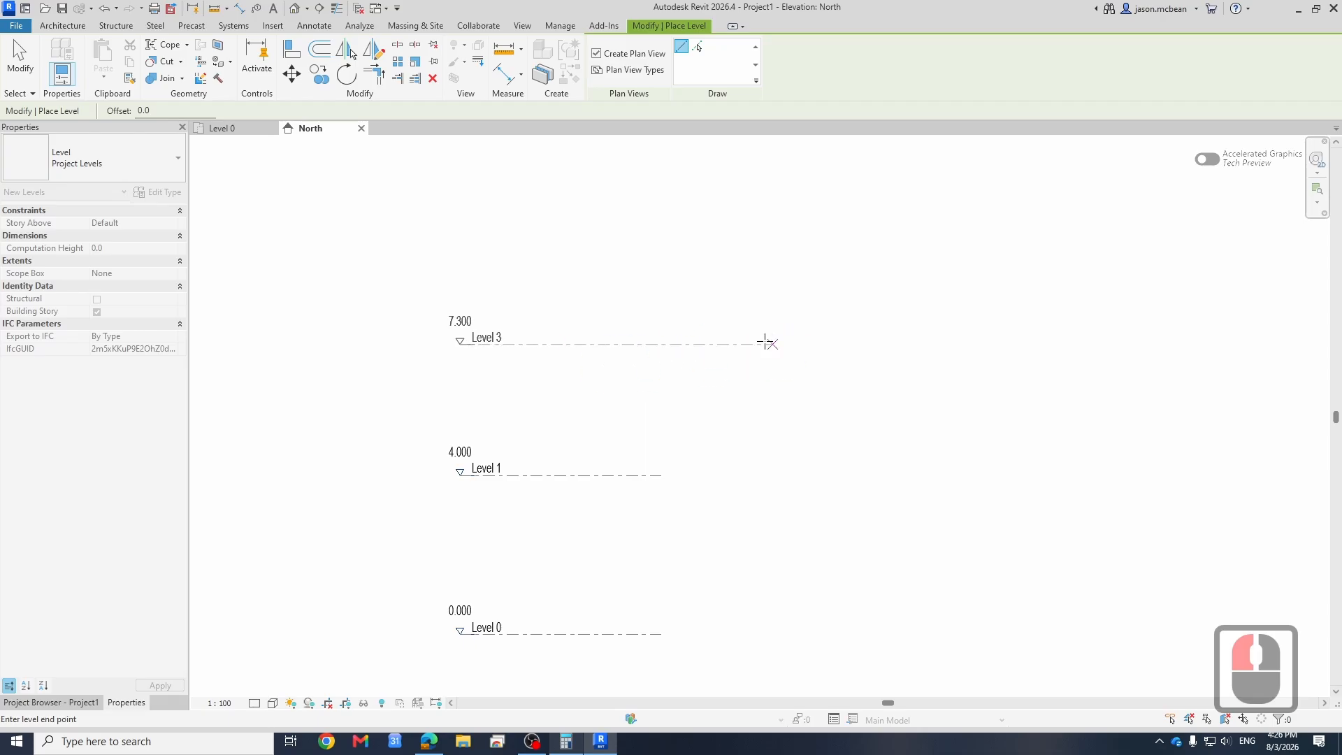
pyautogui.click(663, 452)
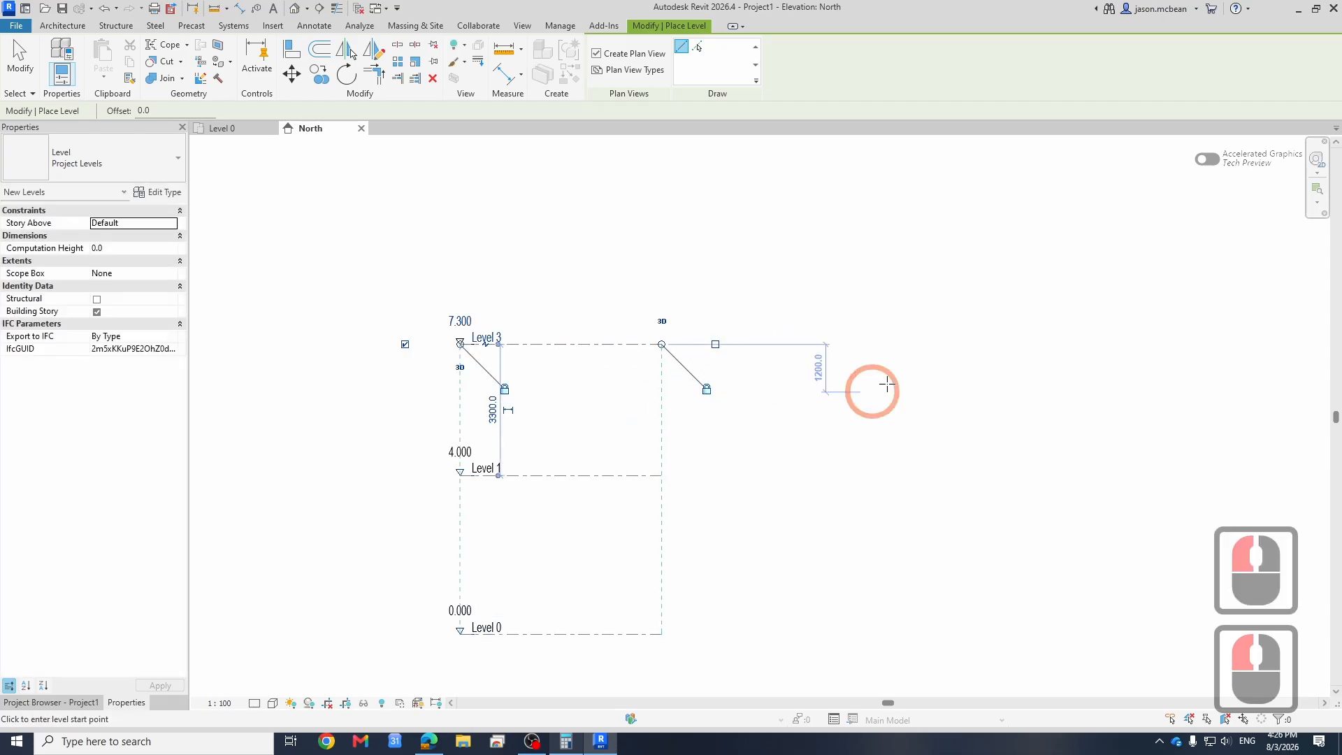
pyautogui.press('Escape')
pyautogui.press('Escape')
pyautogui.press('Escape')
# Step: Examine the blue level head of Level 3 and its corresponding floor and ceiling plans in the project's view list
pyautogui.scroll(12, 462, 353)
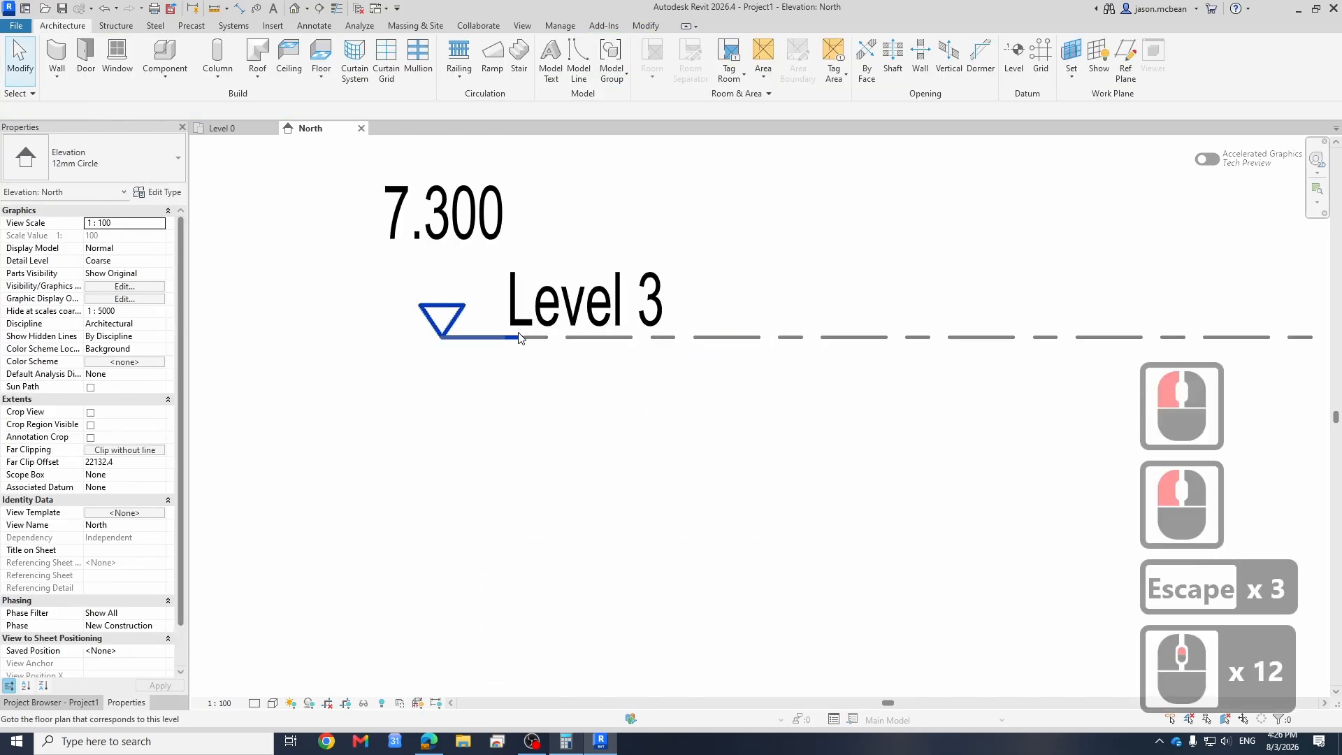
pyautogui.scroll(-4, 448, 314)
pyautogui.scroll(8, 391, 353)
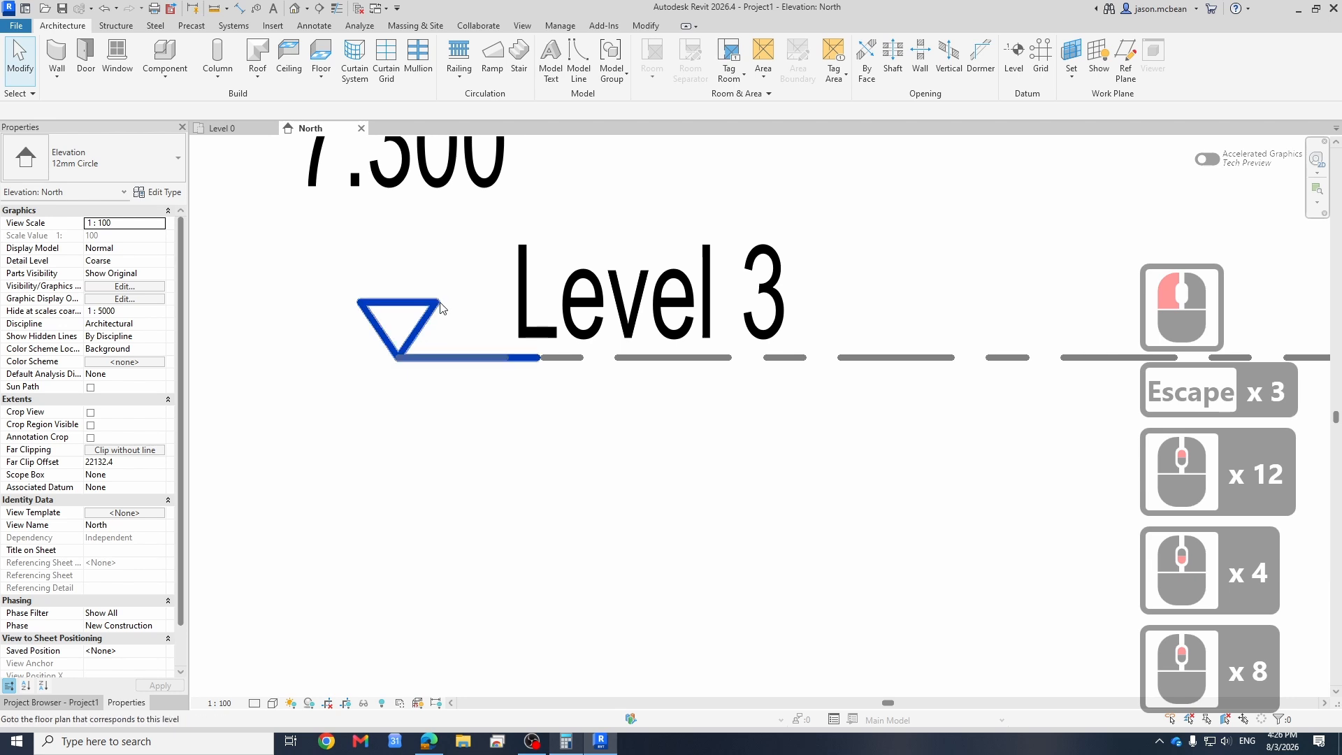
pyautogui.scroll(-7, 450, 329)
pyautogui.scroll(7, 419, 318)
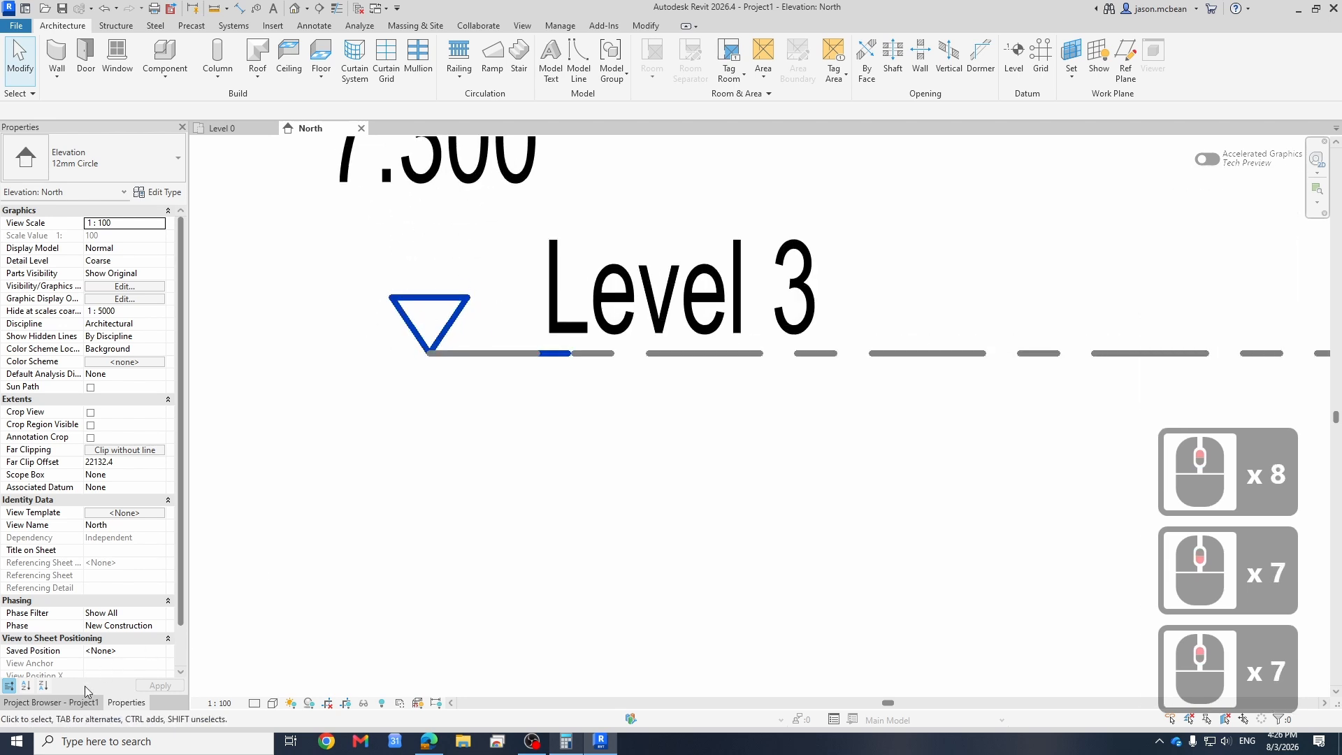
pyautogui.click(77, 702)
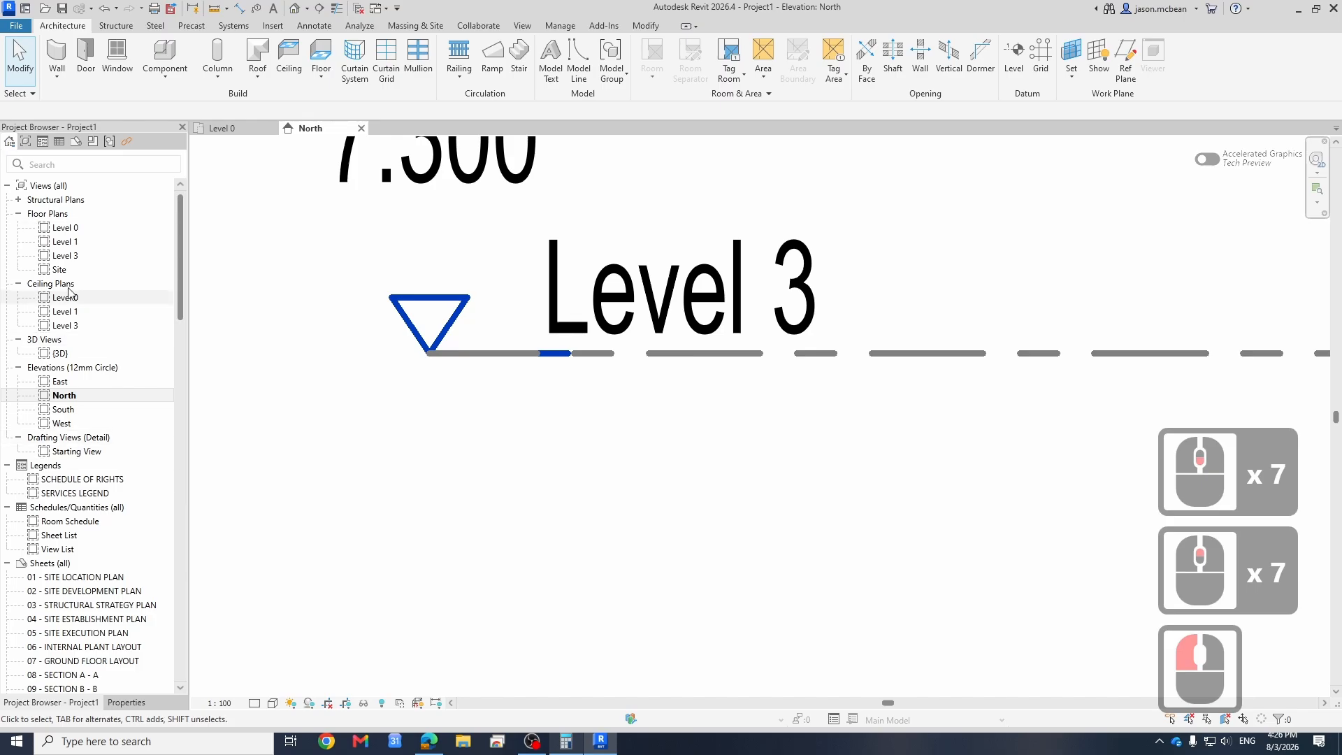
pyautogui.click(67, 255)
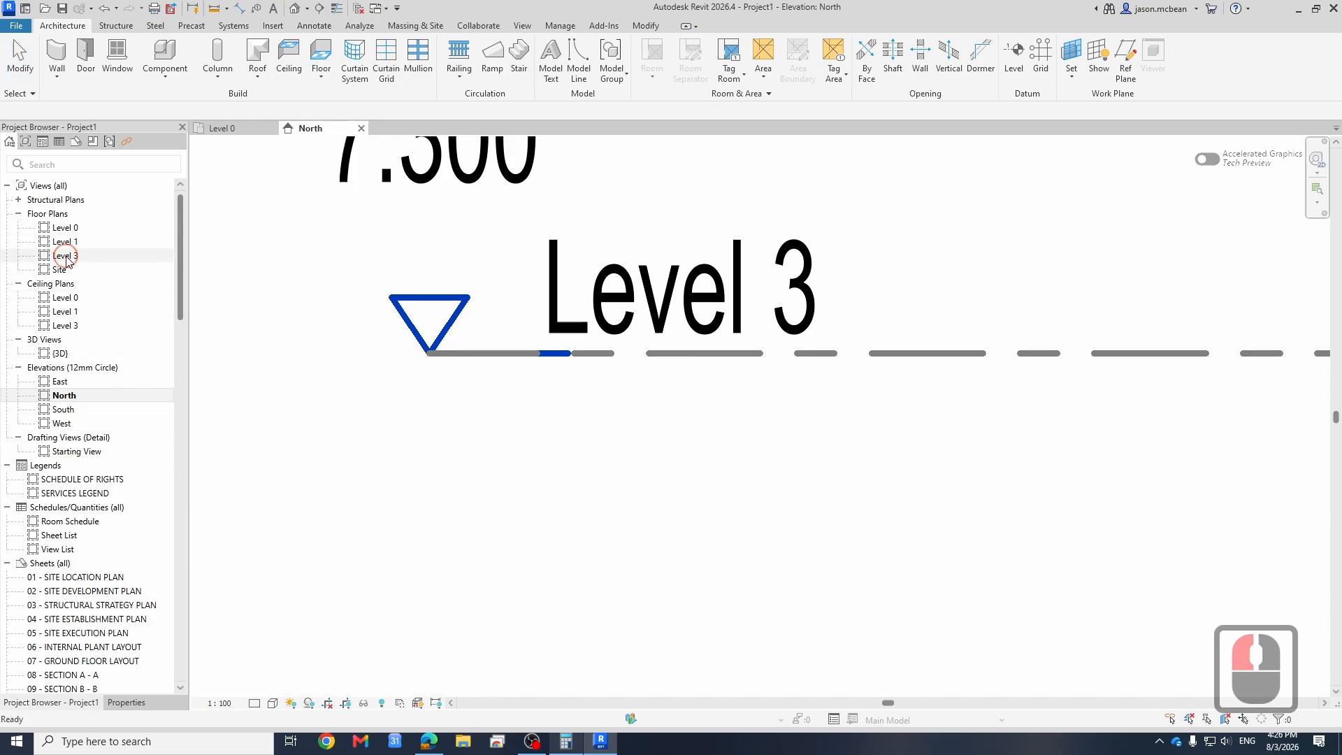
pyautogui.click(69, 327)
pyautogui.click(578, 359)
pyautogui.click(420, 345)
pyautogui.scroll(-7, 685, 425)
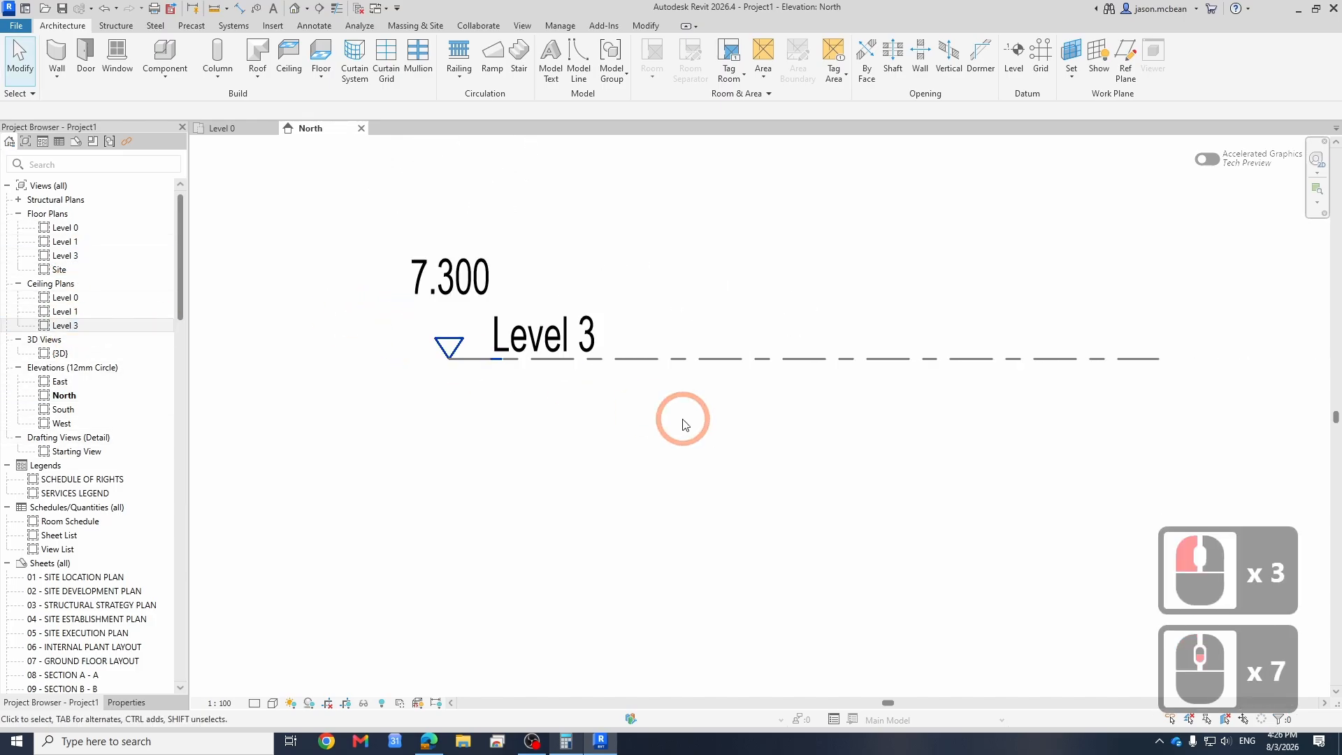
# Step: Rename Level 3 to Level 2 and rename its corresponding views to match
pyautogui.scroll(-4, 684, 424)
pyautogui.click(600, 300)
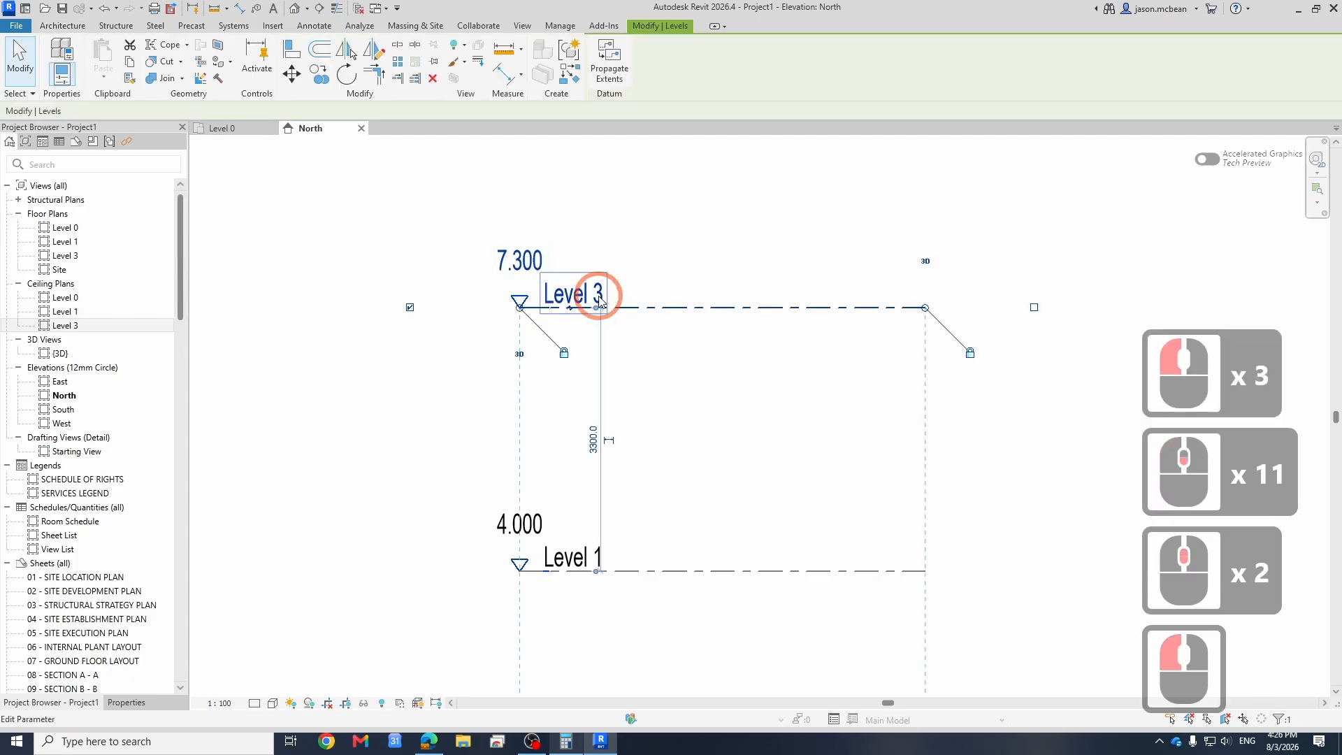
pyautogui.click(600, 301)
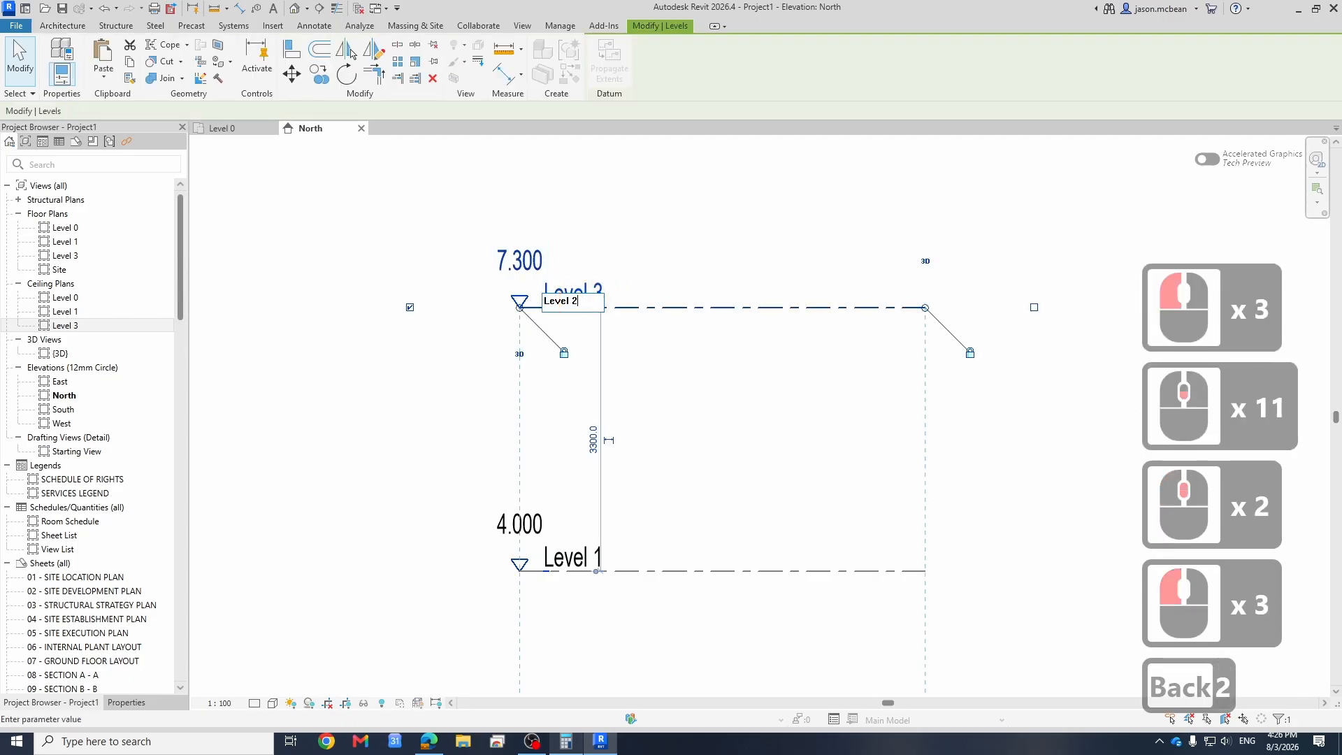
pyautogui.click(707, 416)
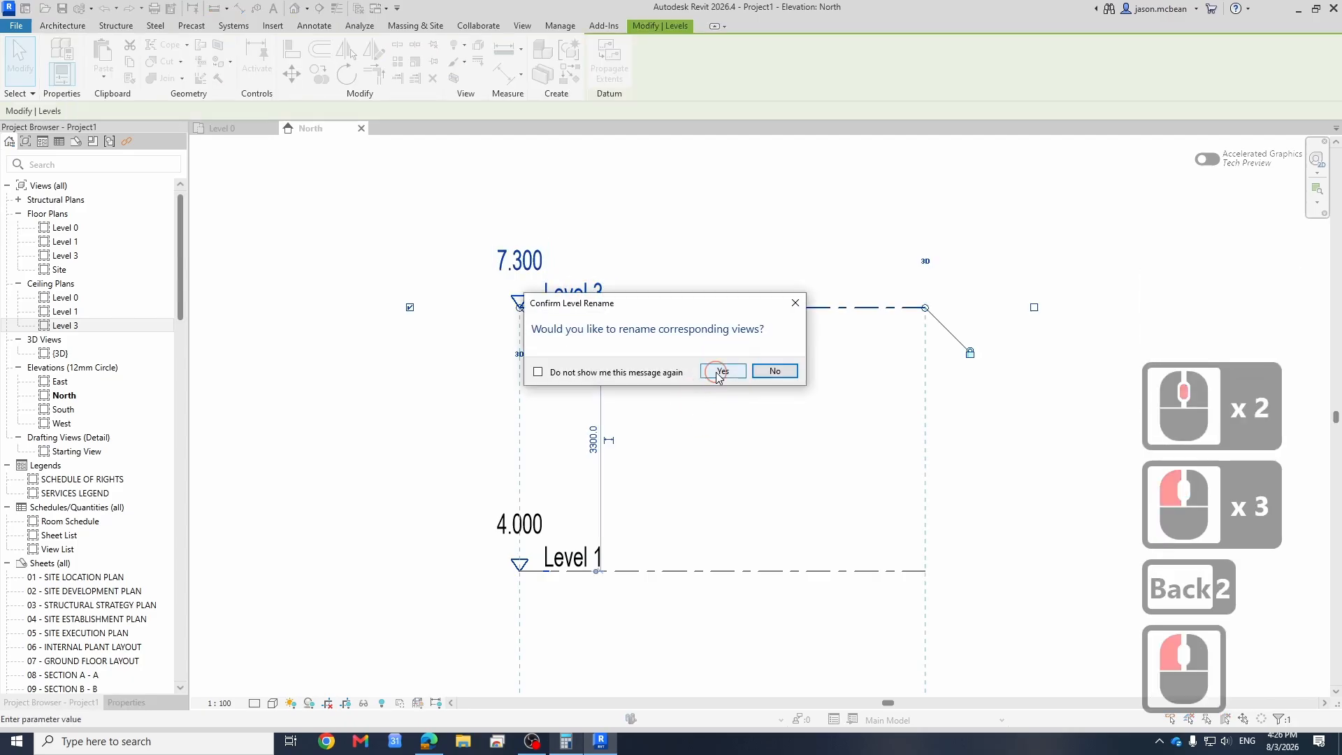
pyautogui.click(721, 371)
pyautogui.click(405, 353)
# Step: Examine the three levels in the North elevation and the spacing between Level 0 and Level 1
pyautogui.scroll(-6, 405, 354)
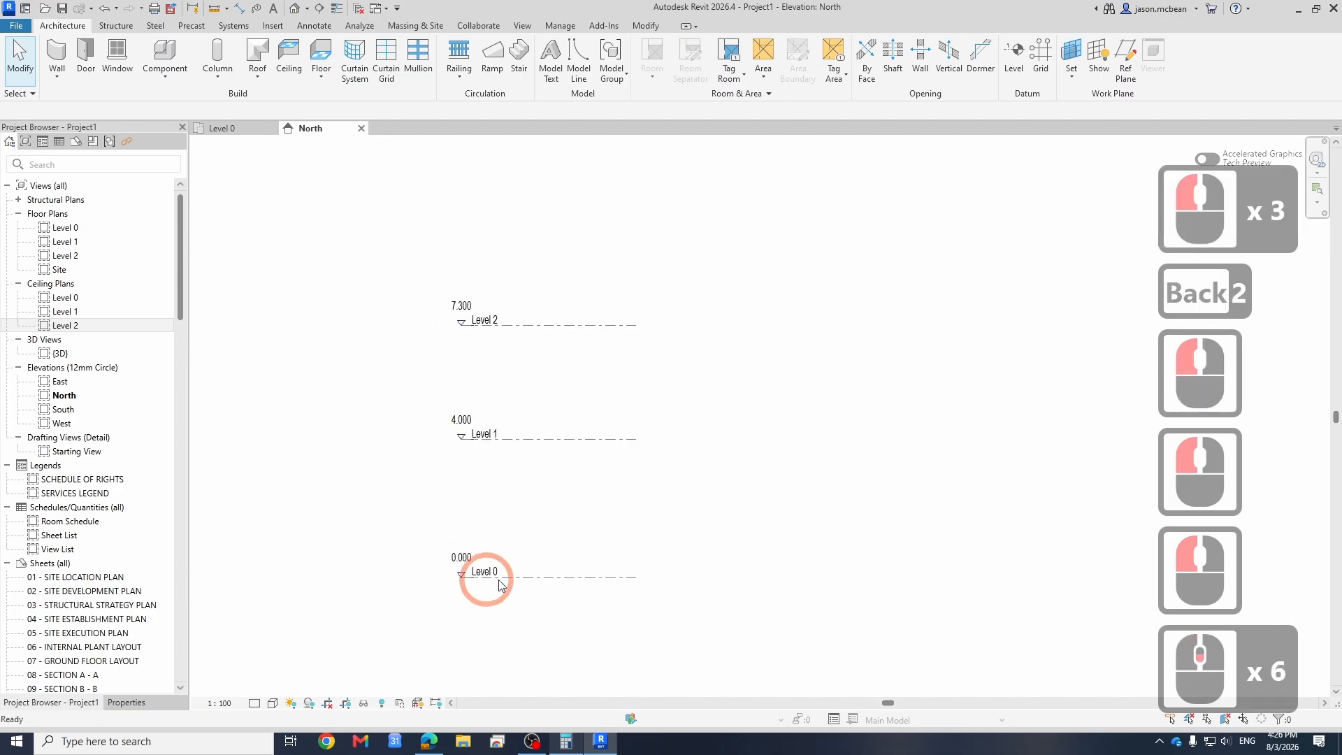
pyautogui.press('Escape')
pyautogui.scroll(5, 495, 595)
pyautogui.click(491, 538)
pyautogui.moveTo(632, 493); pyautogui.dragTo(627, 552, button='middle')
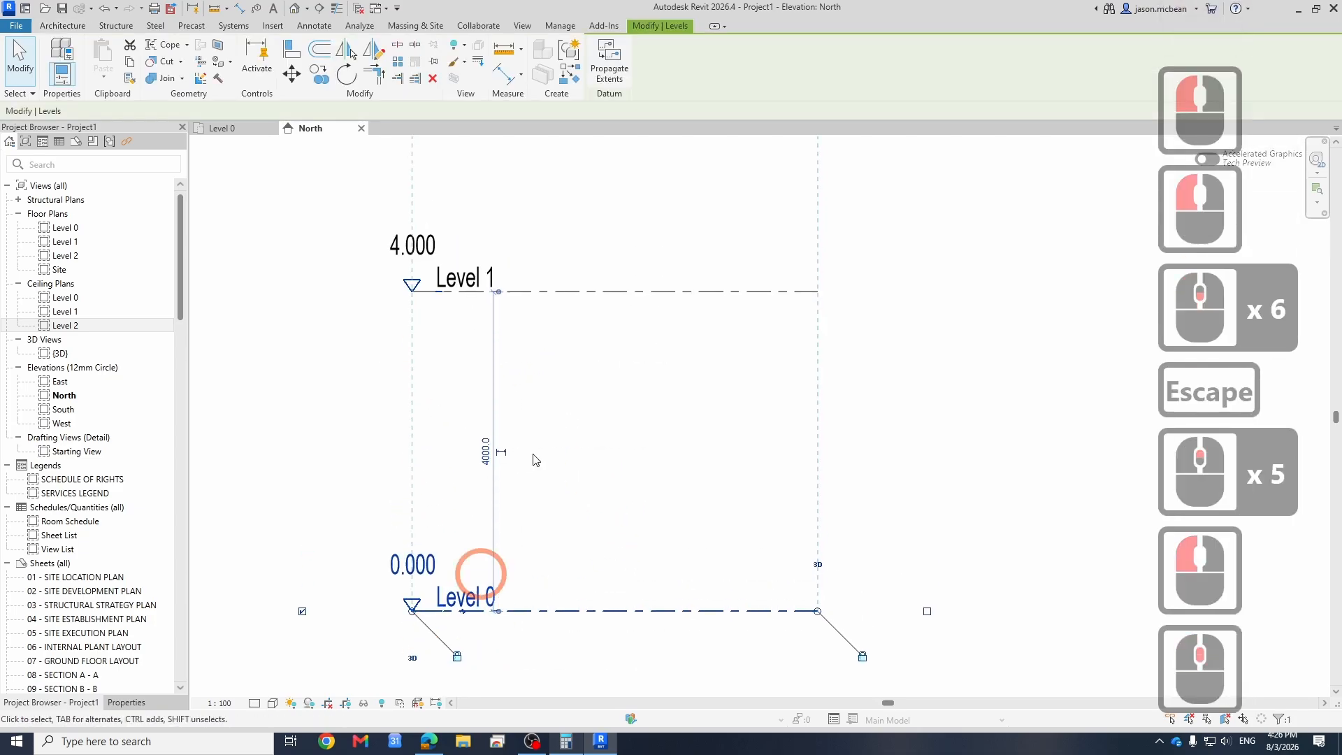
pyautogui.moveTo(531, 288); pyautogui.dragTo(560, 454, button='middle')
pyautogui.scroll(-4, 629, 573)
pyautogui.moveTo(545, 693); pyautogui.dragTo(523, 539, button='middle')
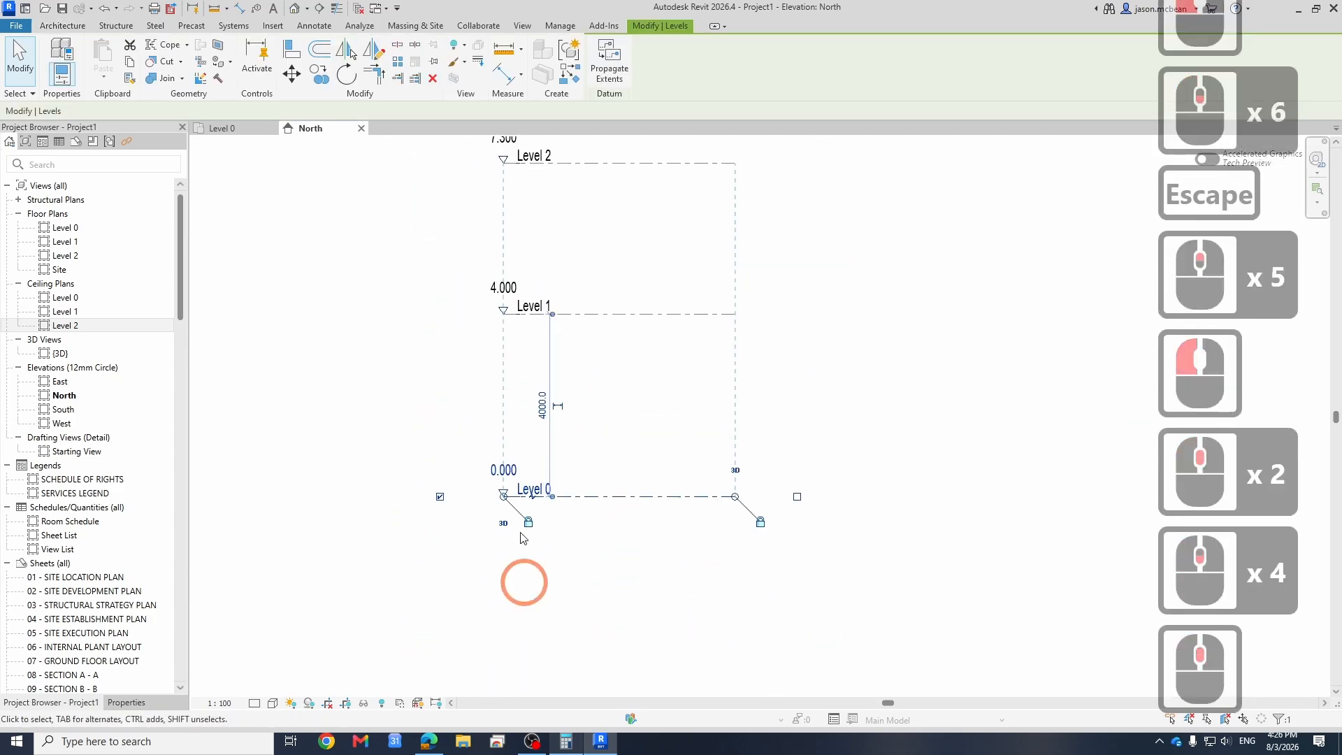
# Step: Replace the name of the lowest level, Level 0, with "0 ground floor"
pyautogui.press('Escape')
pyautogui.scroll(6, 531, 517)
pyautogui.press('Escape')
pyautogui.doubleClick(525, 498)
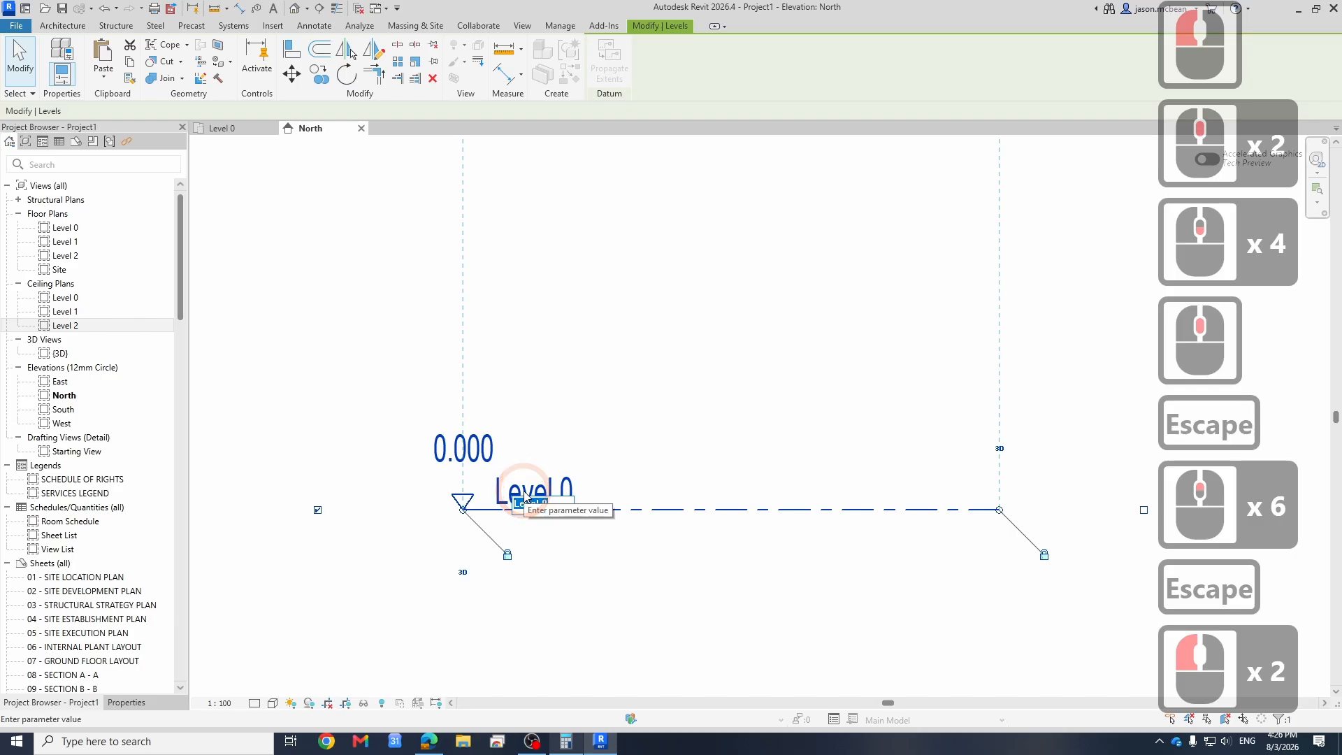
pyautogui.write('0 gro')
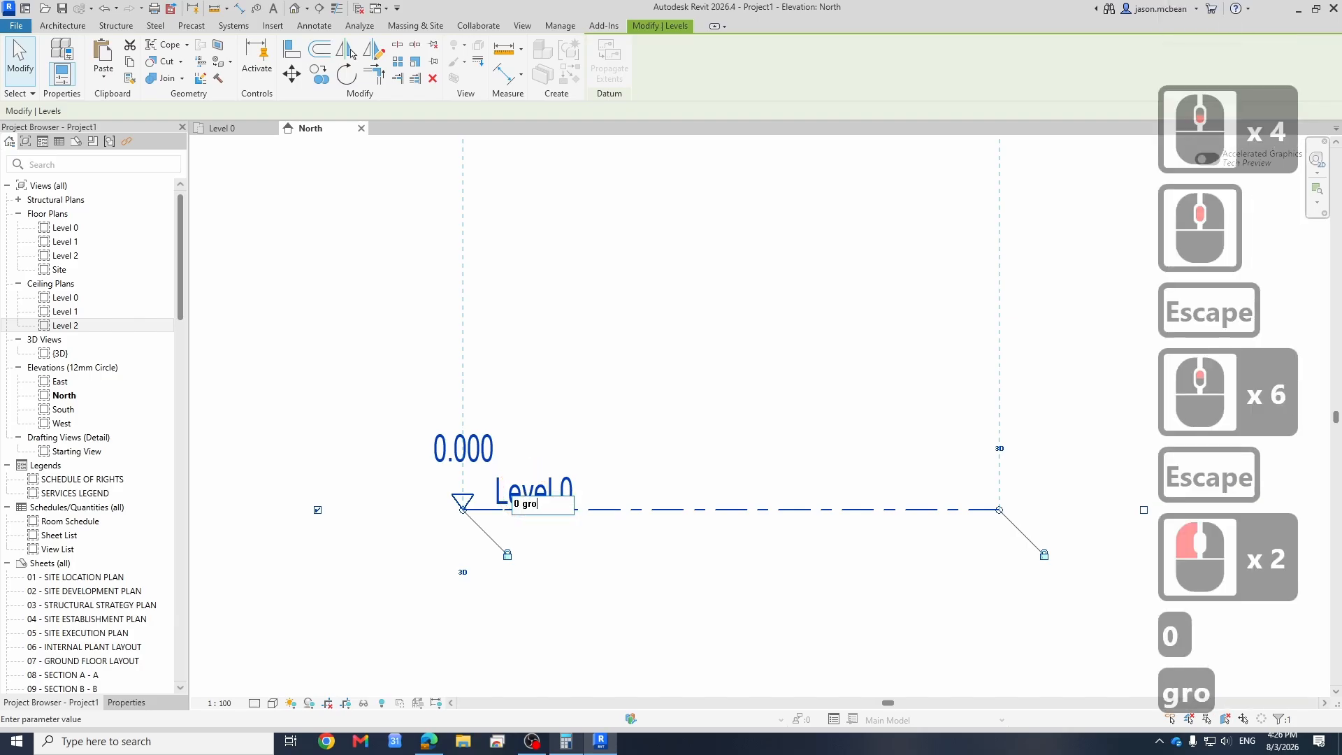
pyautogui.write('und flo')
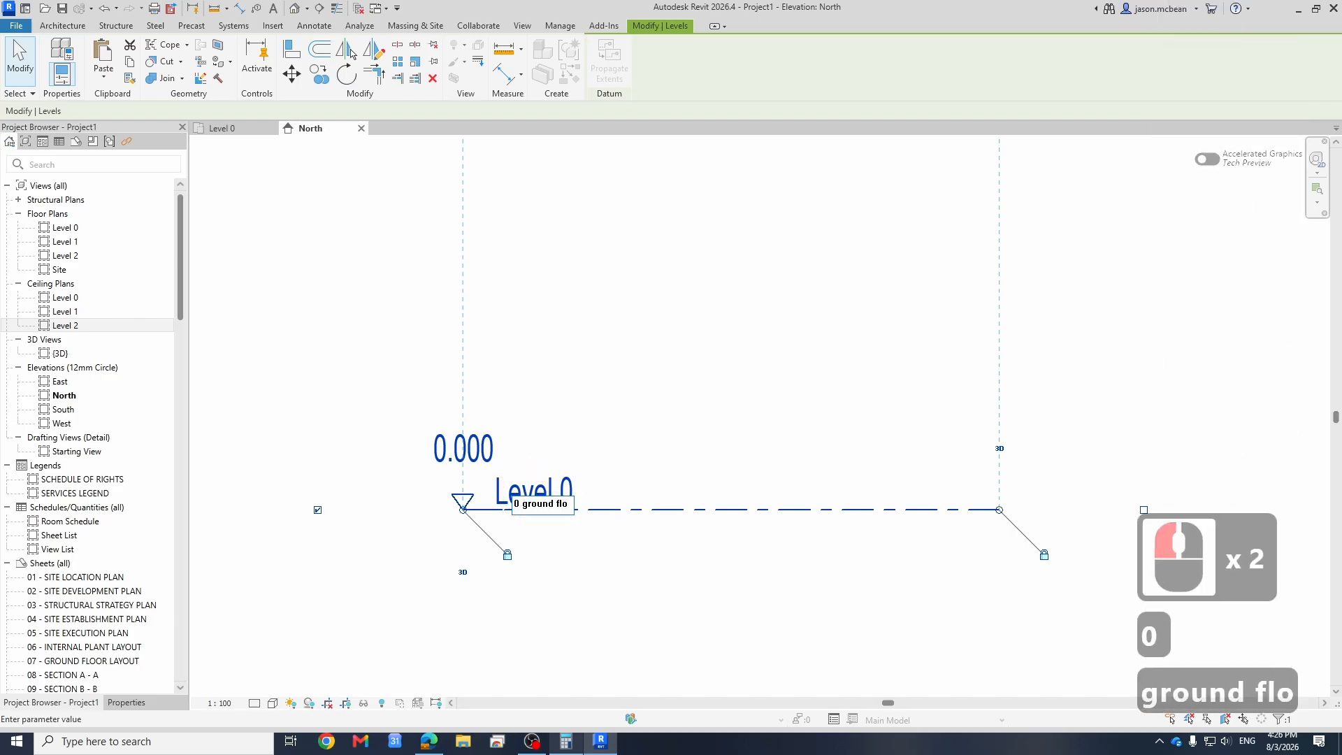
pyautogui.write('o')
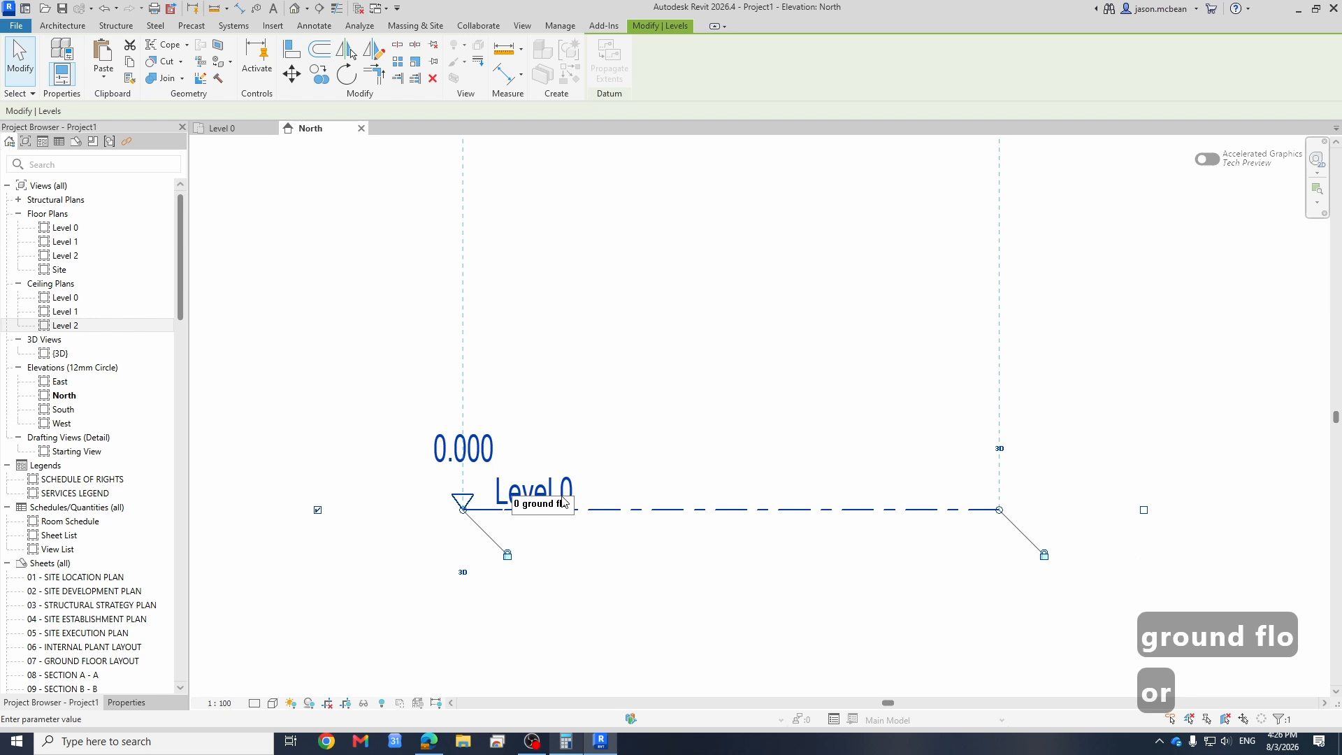
pyautogui.doubleClick(567, 504)
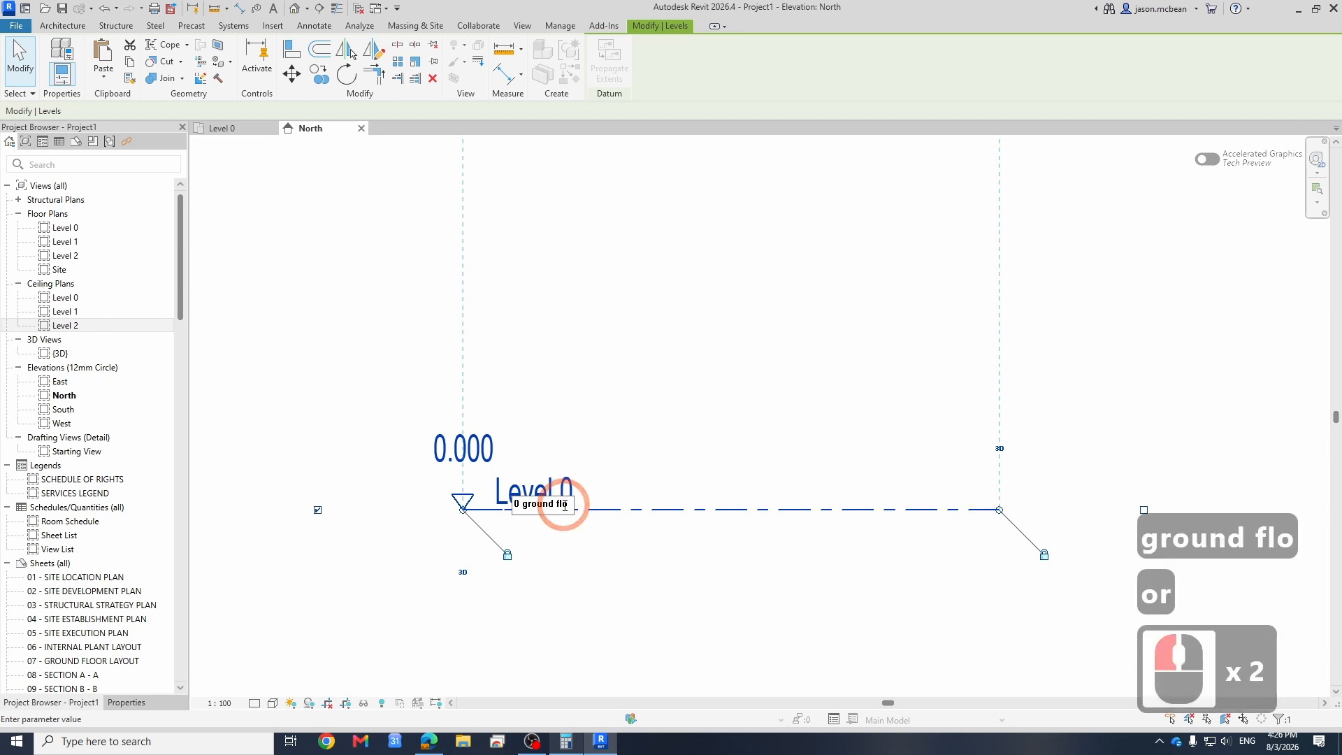
pyautogui.write('or')
# Step: Capitalise the lowest level's new name as "0 Ground Floor" and rename its corresponding views to match
pyautogui.press('Left')
pyautogui.press('Left')
pyautogui.press('Left')
pyautogui.press('Left')
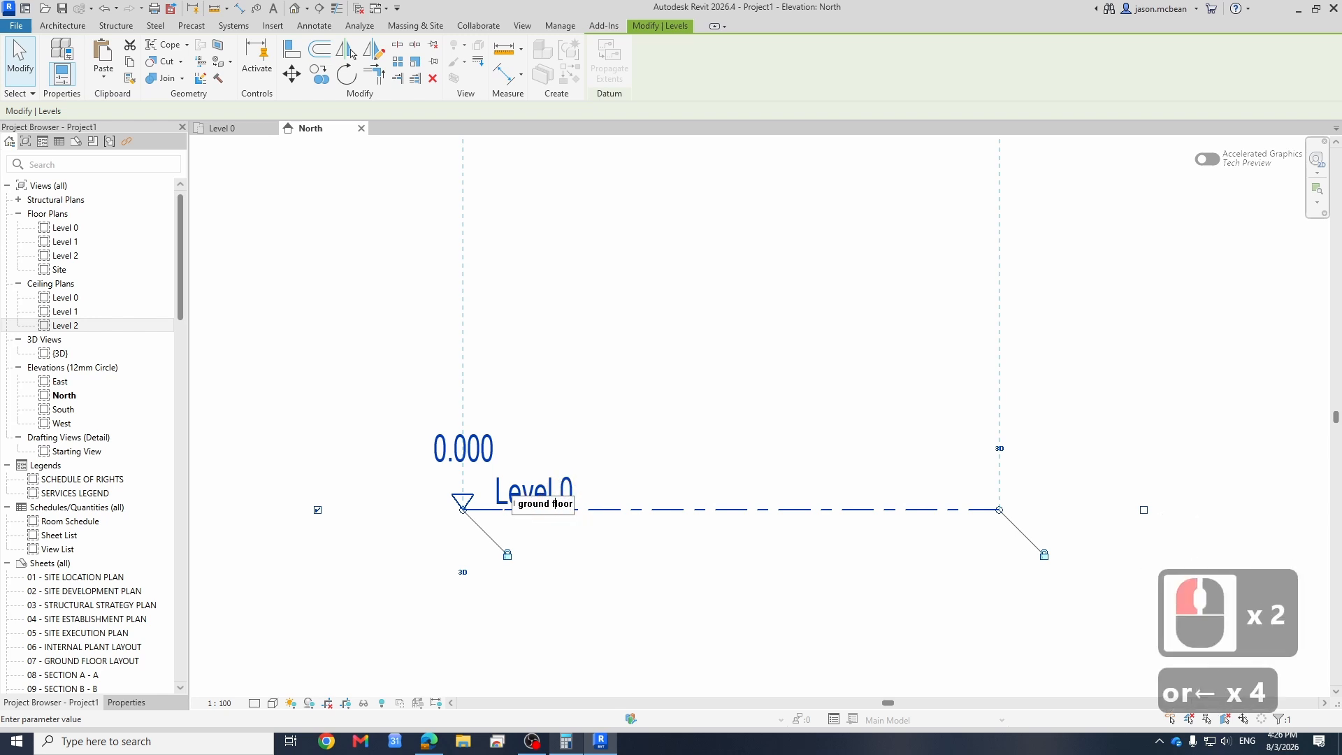
pyautogui.press('BackSpace')
pyautogui.write('F')
pyautogui.press('Left')
pyautogui.press('Left')
pyautogui.press('Left')
pyautogui.press('Left')
pyautogui.press('Left')
pyautogui.press('Left')
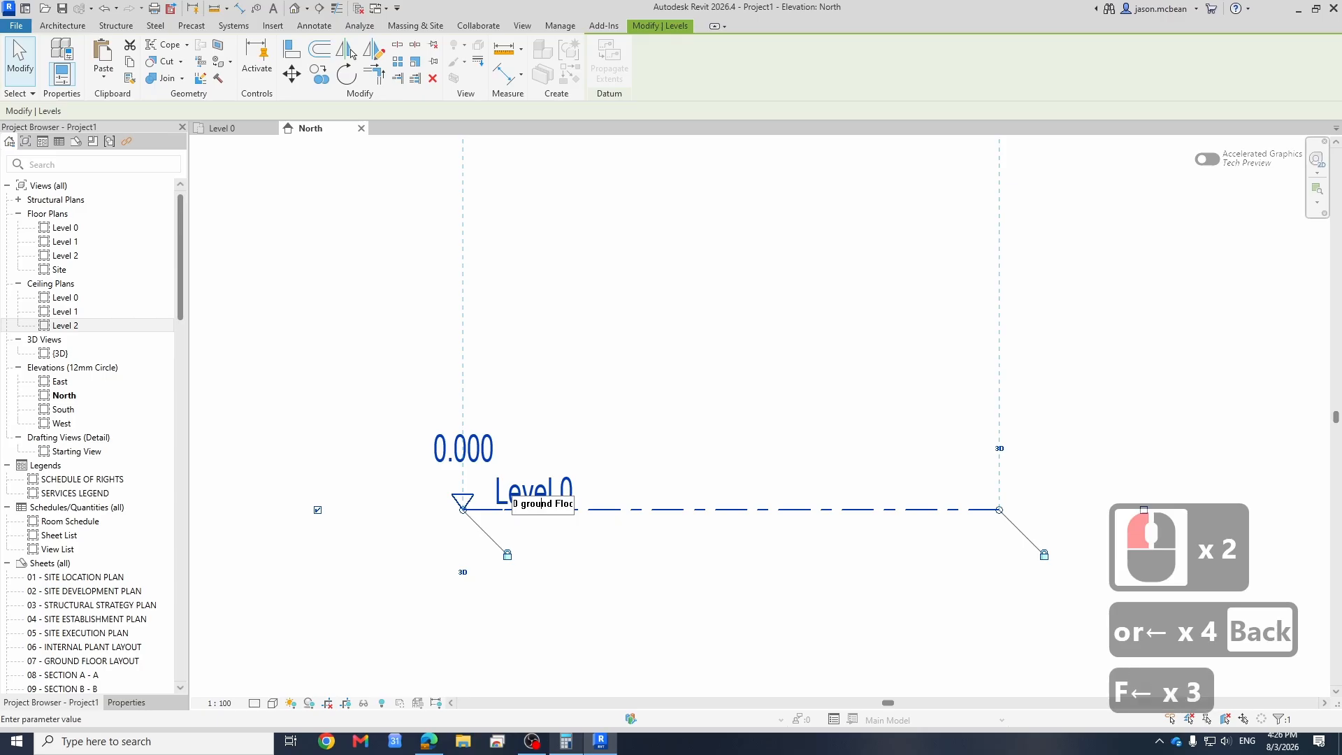
pyautogui.press('BackSpace')
pyautogui.write('G')
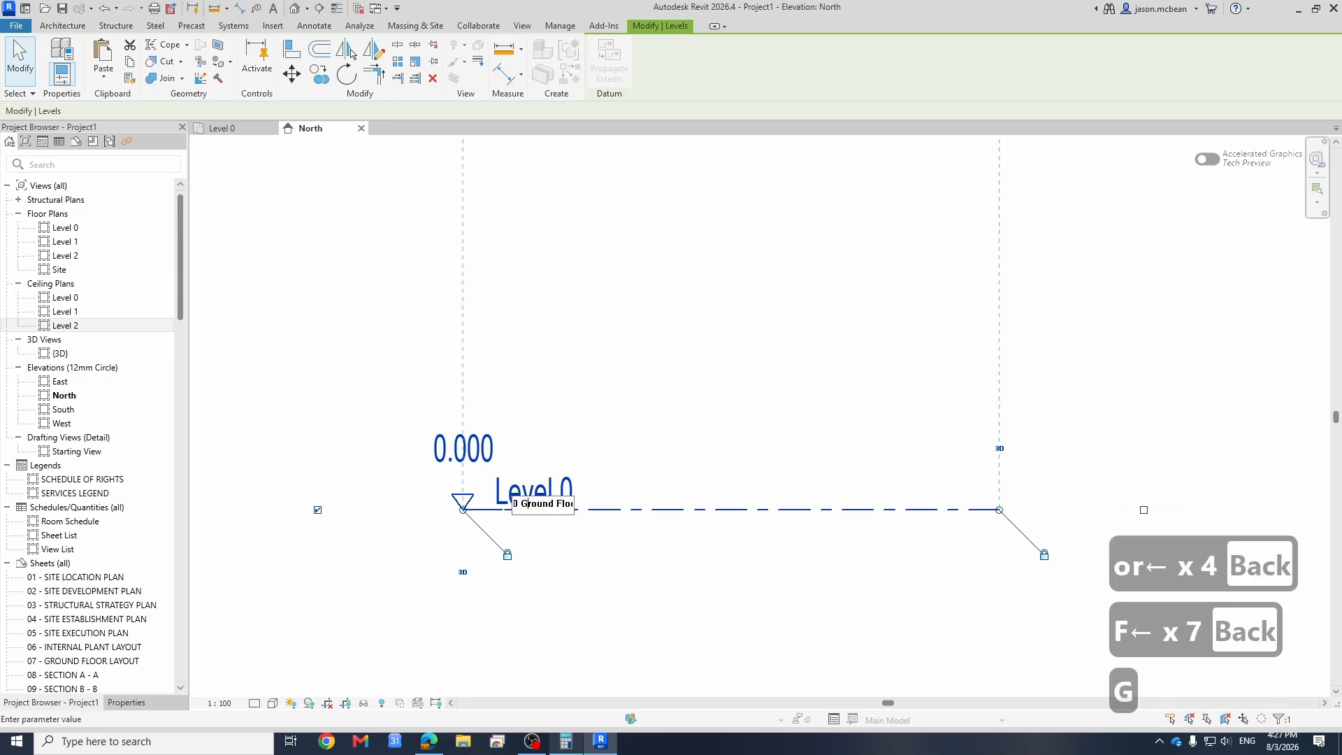
pyautogui.click(581, 428)
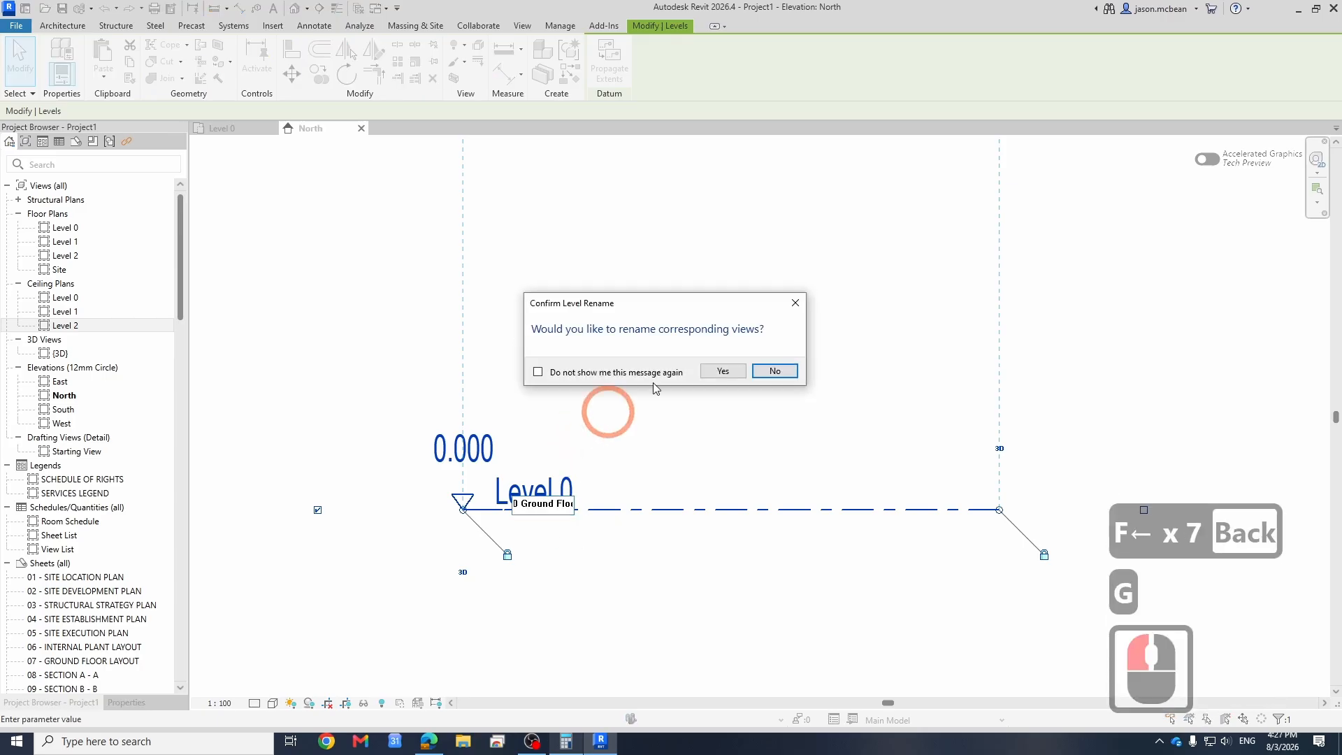
pyautogui.click(719, 372)
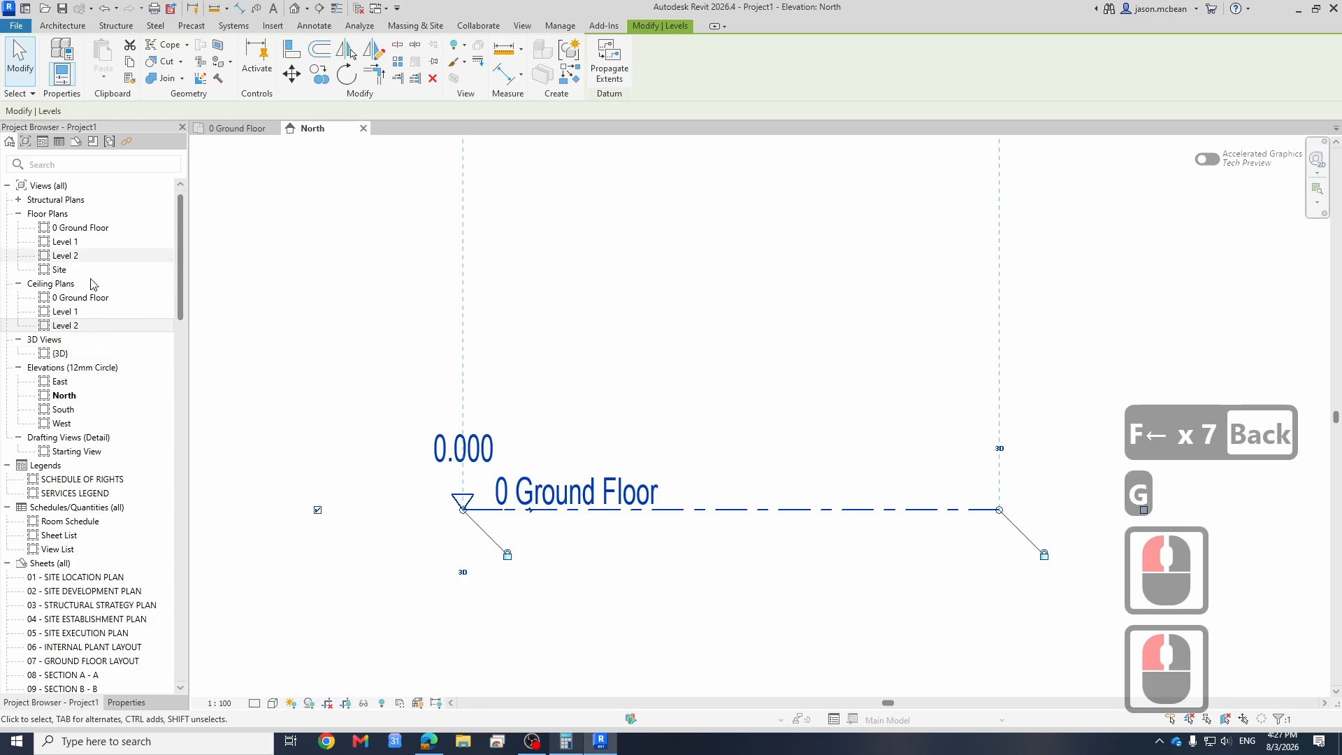
# Step: Rename Level 1 to "1 First Floor" and rename its corresponding views to match
pyautogui.scroll(-6, 594, 368)
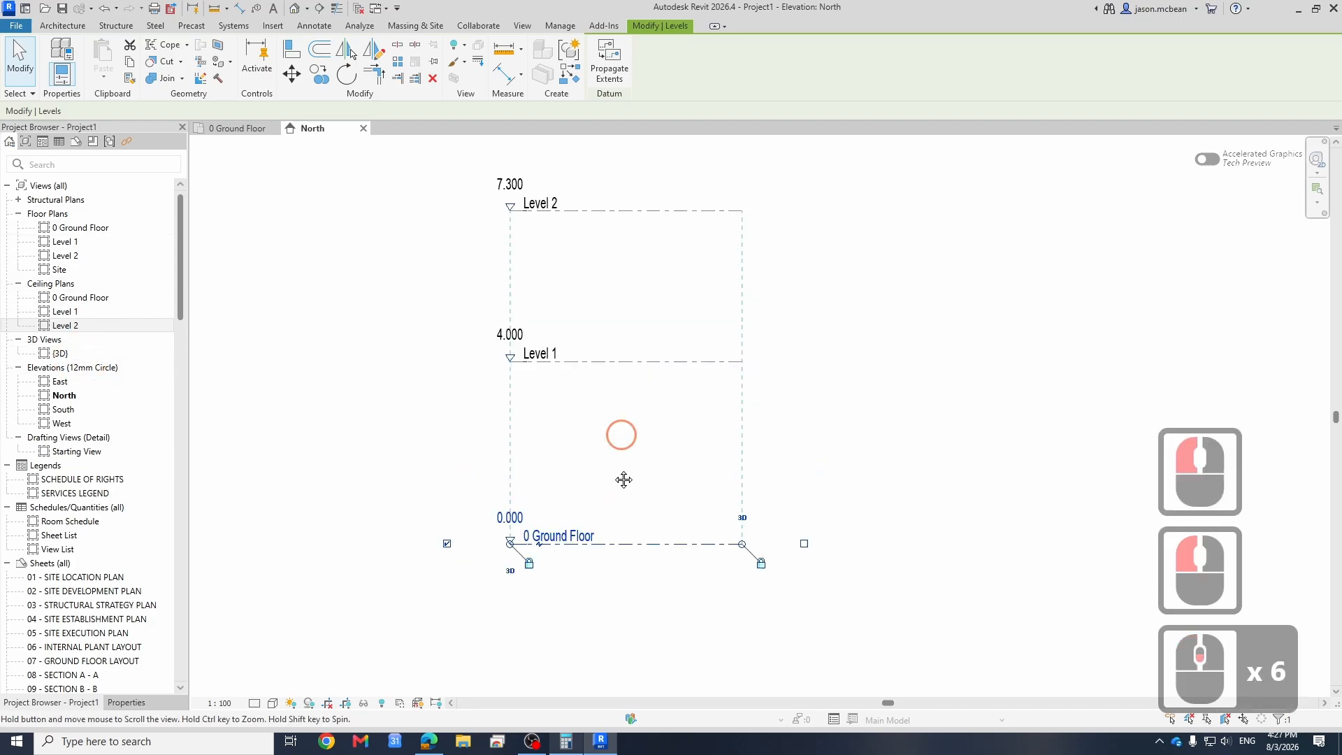
pyautogui.scroll(2, 619, 434)
pyautogui.doubleClick(509, 443)
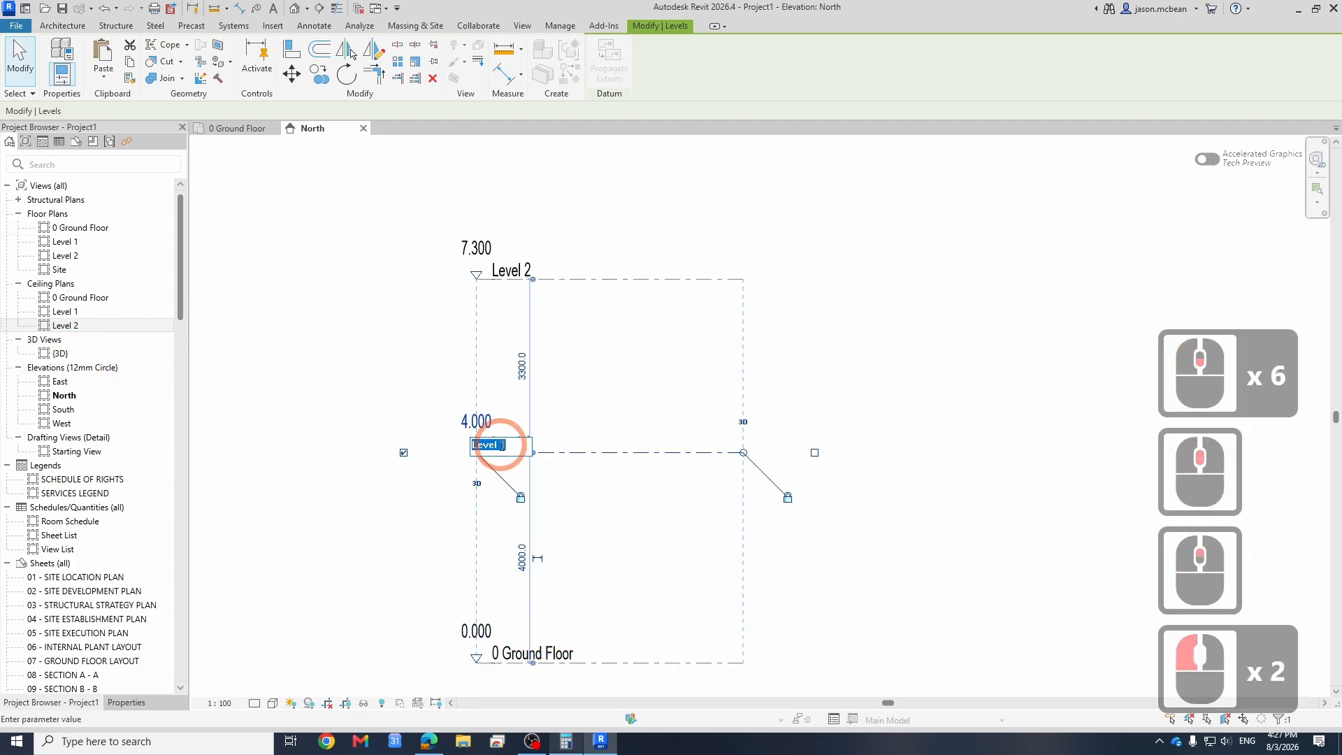
pyautogui.press('BackSpace')
pyautogui.click(502, 447)
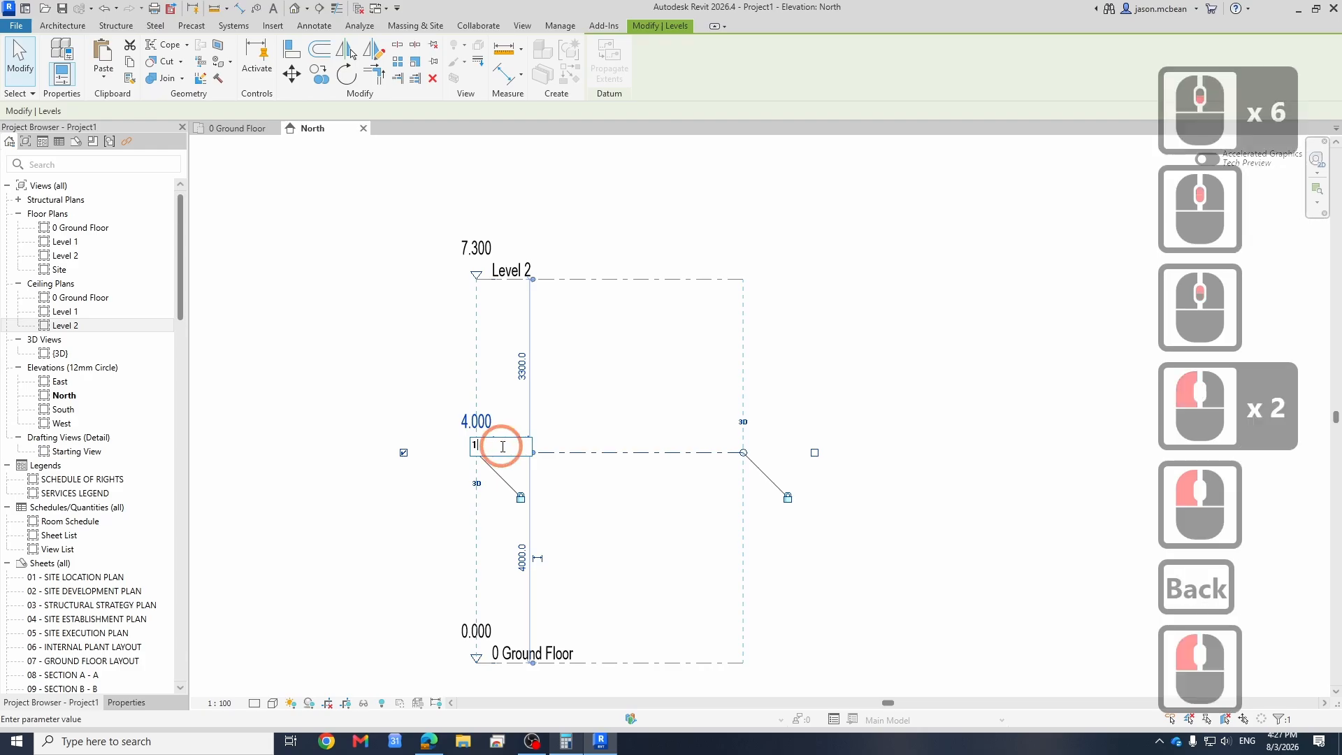
pyautogui.press('BackSpace')
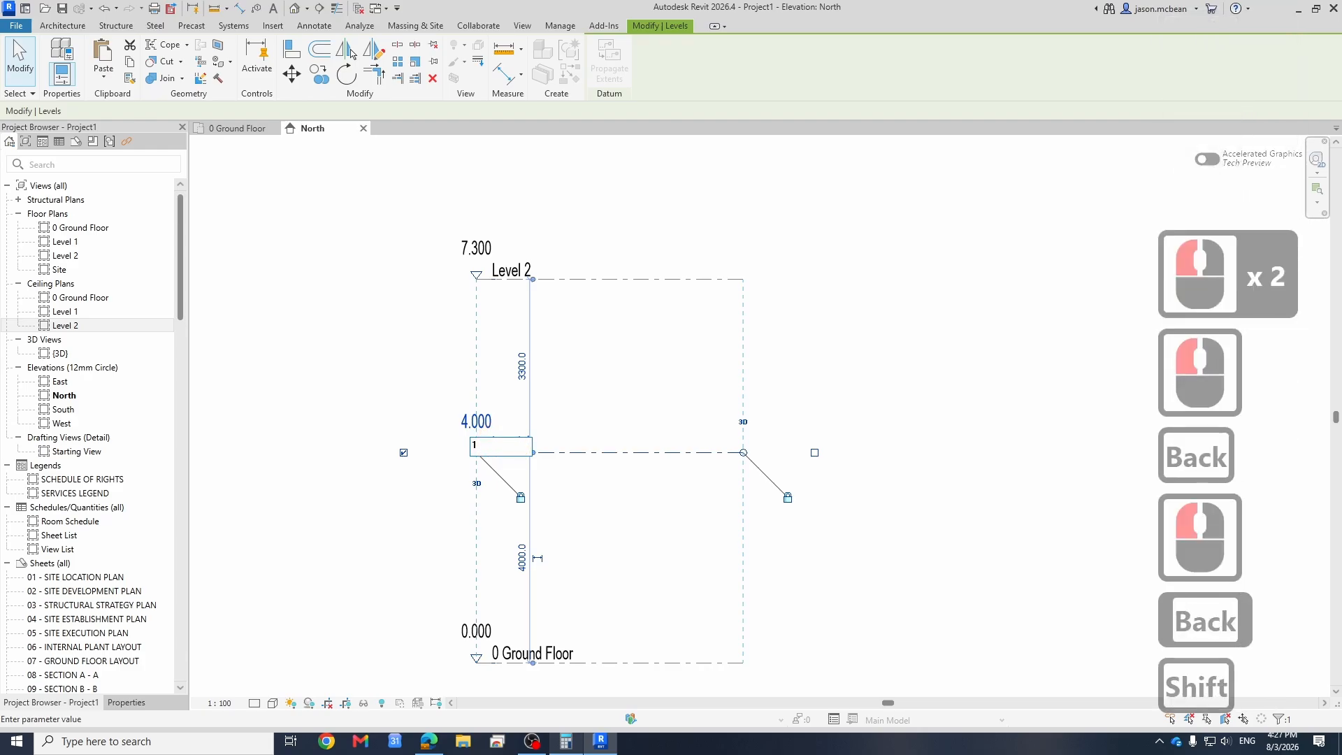
pyautogui.write('First ')
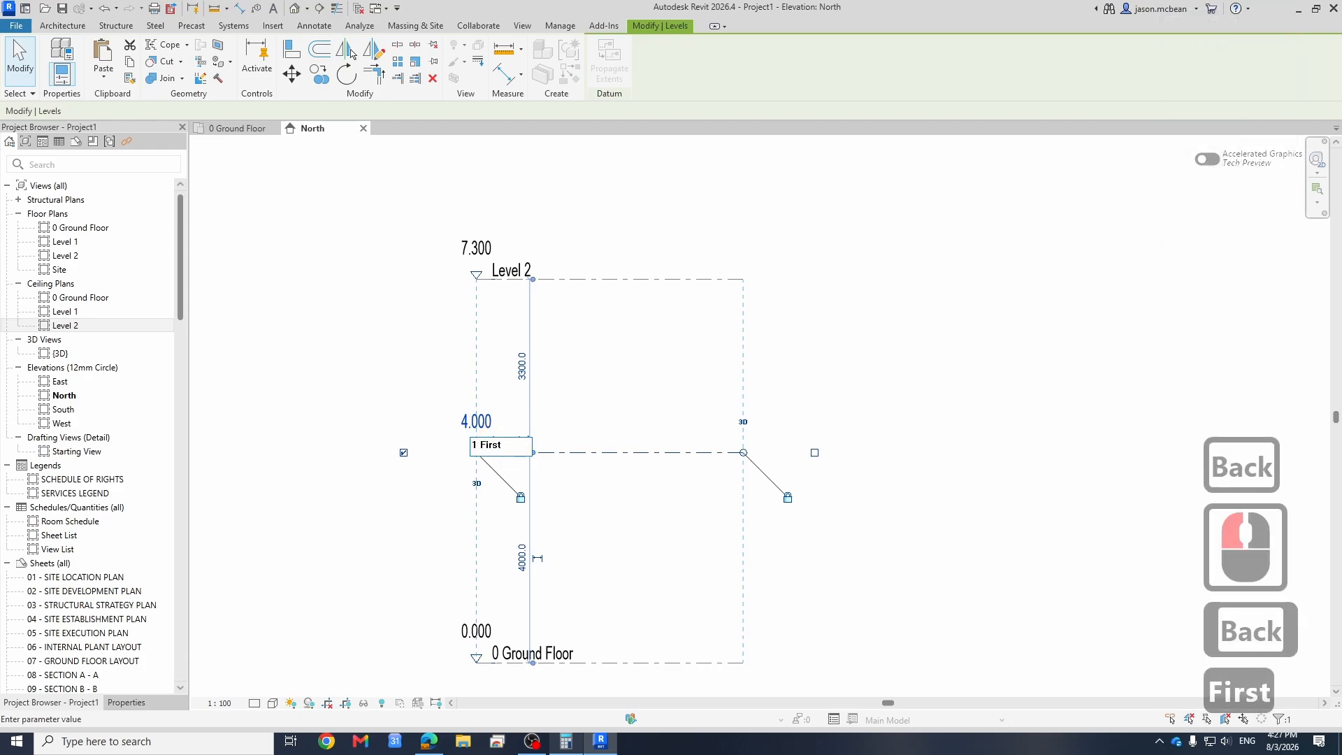
pyautogui.write('Floor')
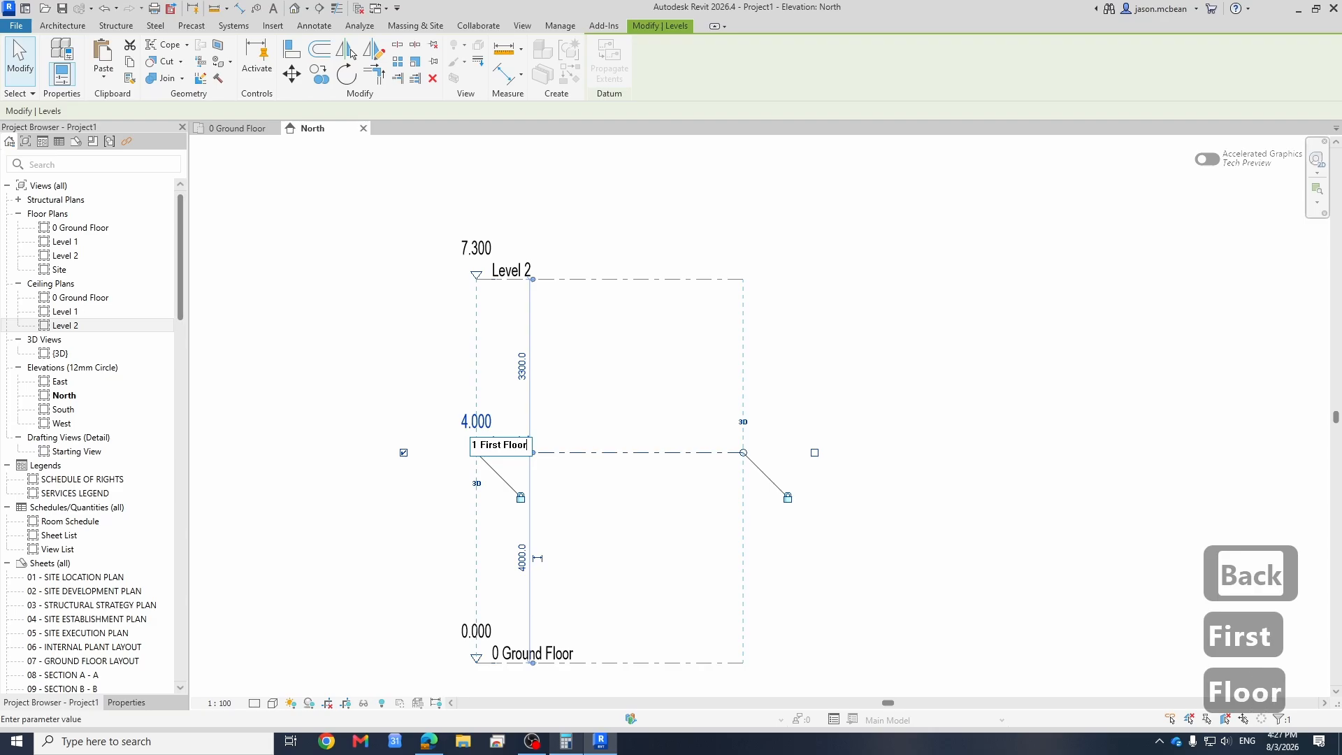
pyautogui.click(590, 502)
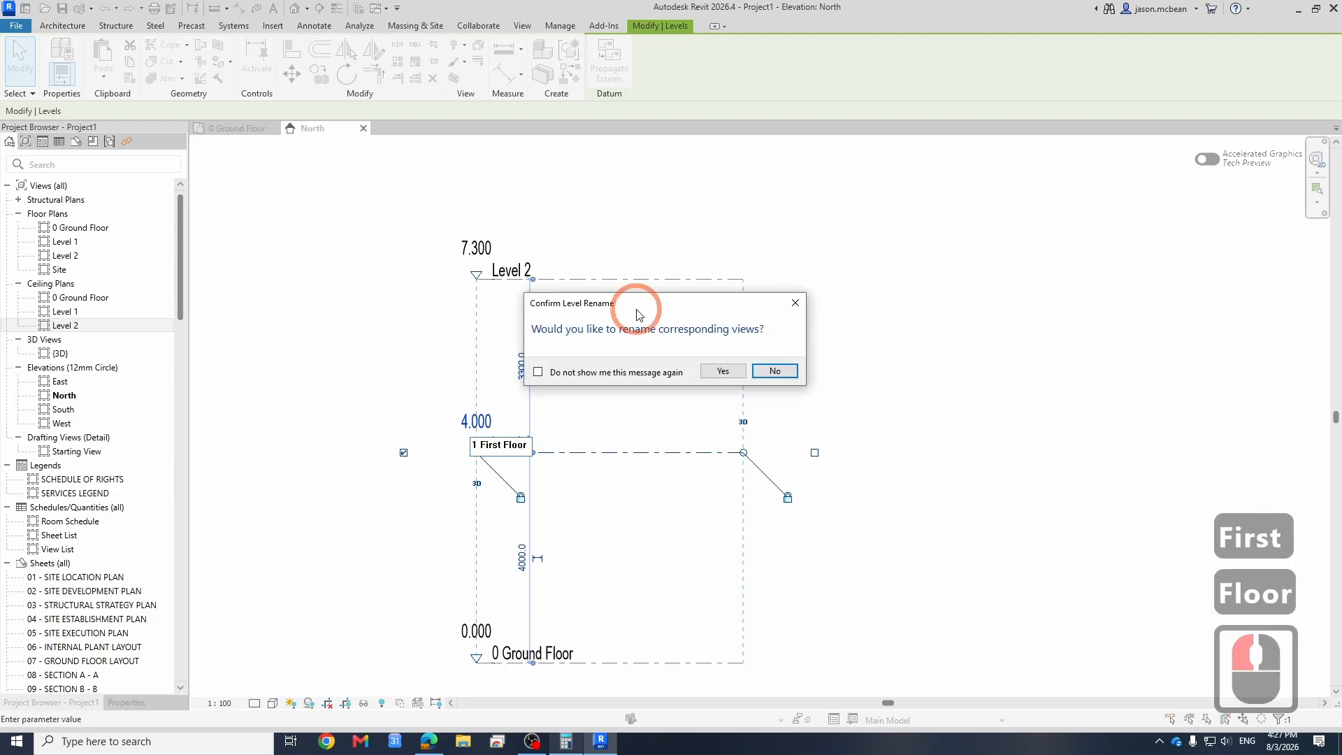
pyautogui.click(725, 371)
pyautogui.click(233, 264)
pyautogui.click(653, 366)
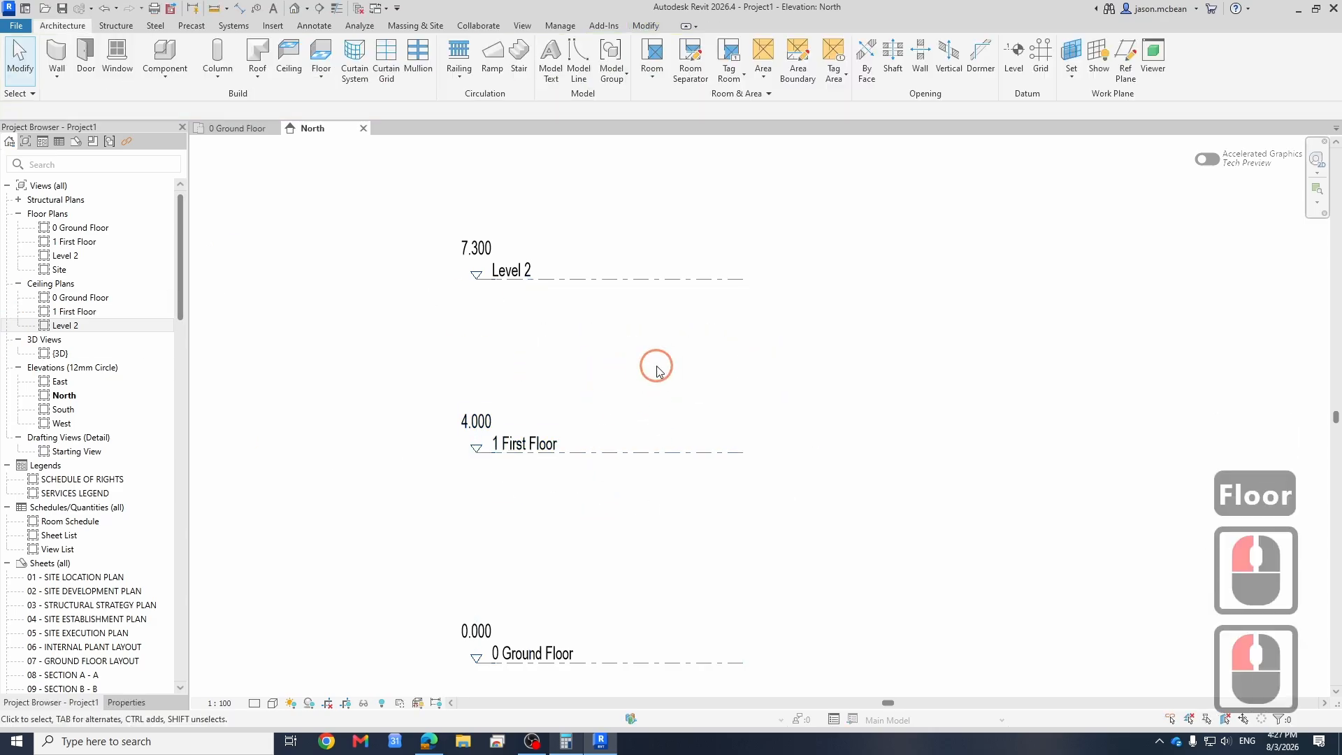
# Step: Rename Level 2 to "2 Second Floor" and rename its corresponding views to match
pyautogui.click(43, 315)
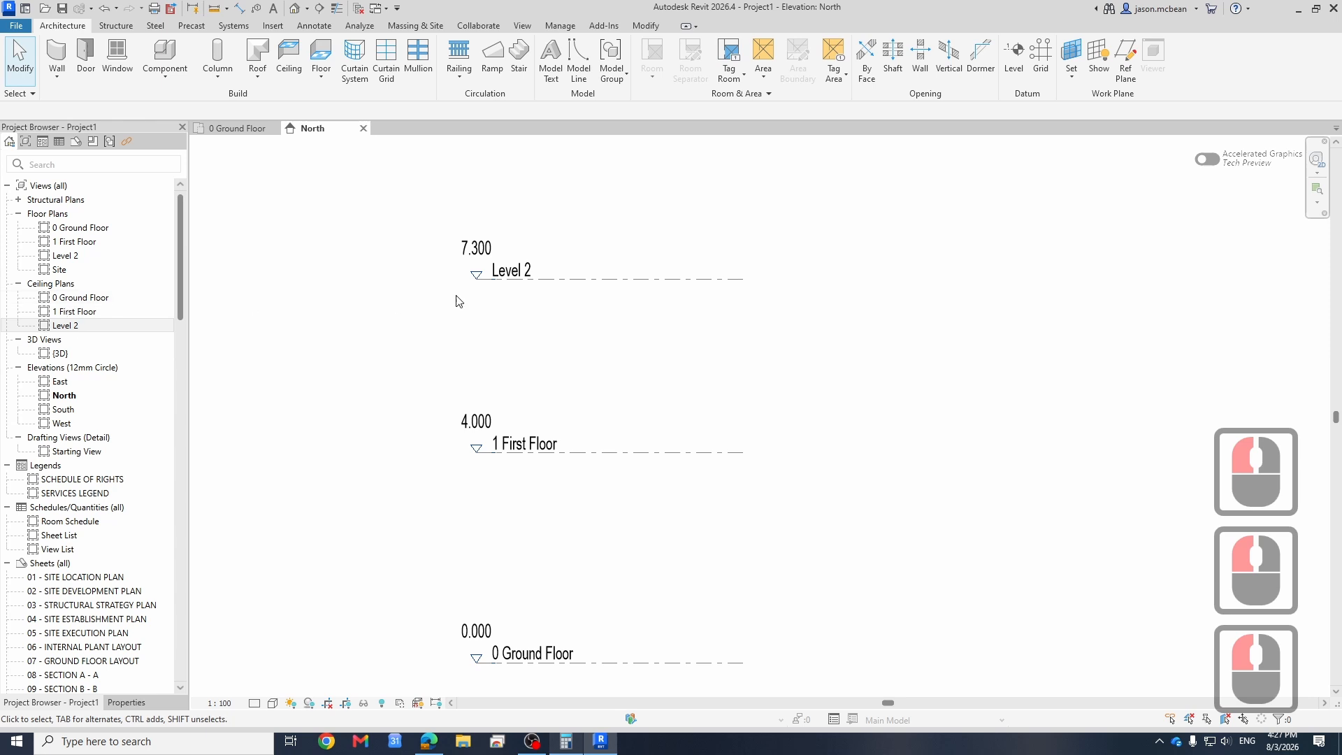
pyautogui.click(514, 272)
pyautogui.doubleClick(471, 280)
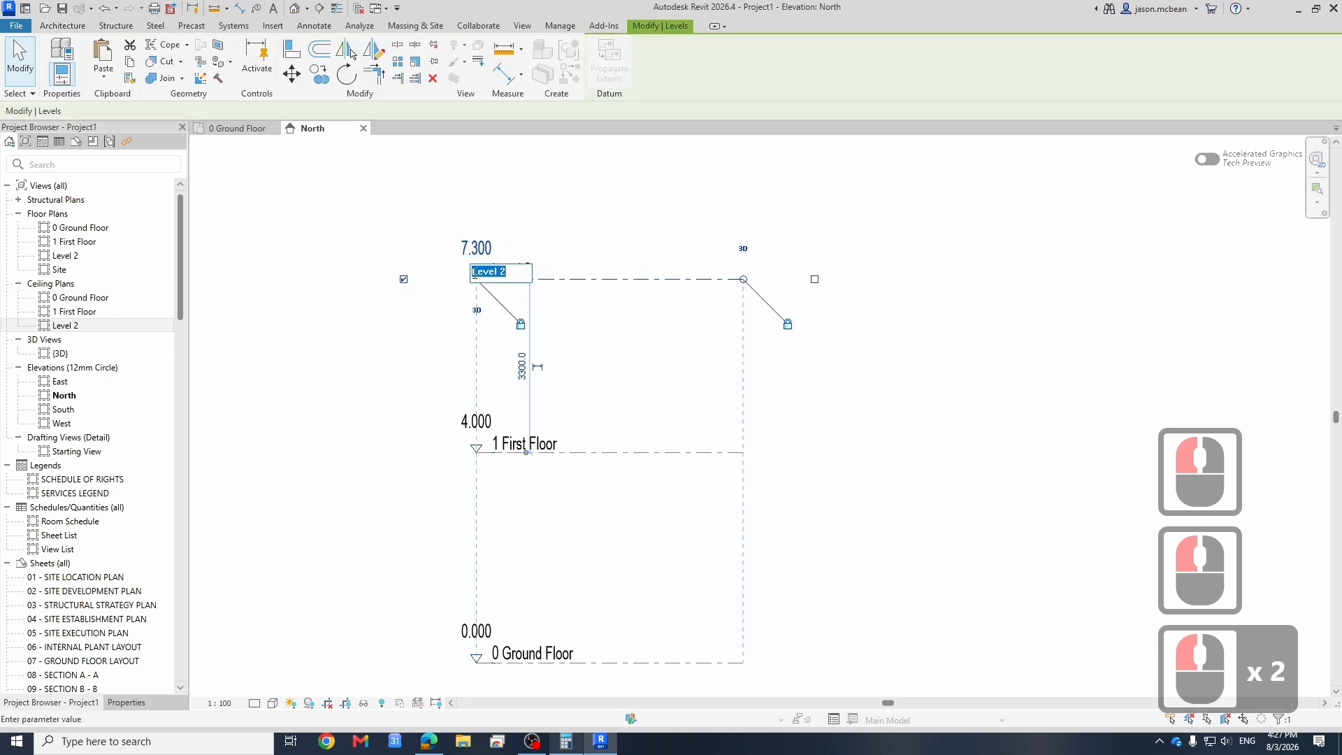
pyautogui.click(479, 278)
pyautogui.moveTo(498, 274); pyautogui.dragTo(443, 277)
pyautogui.press('Delete')
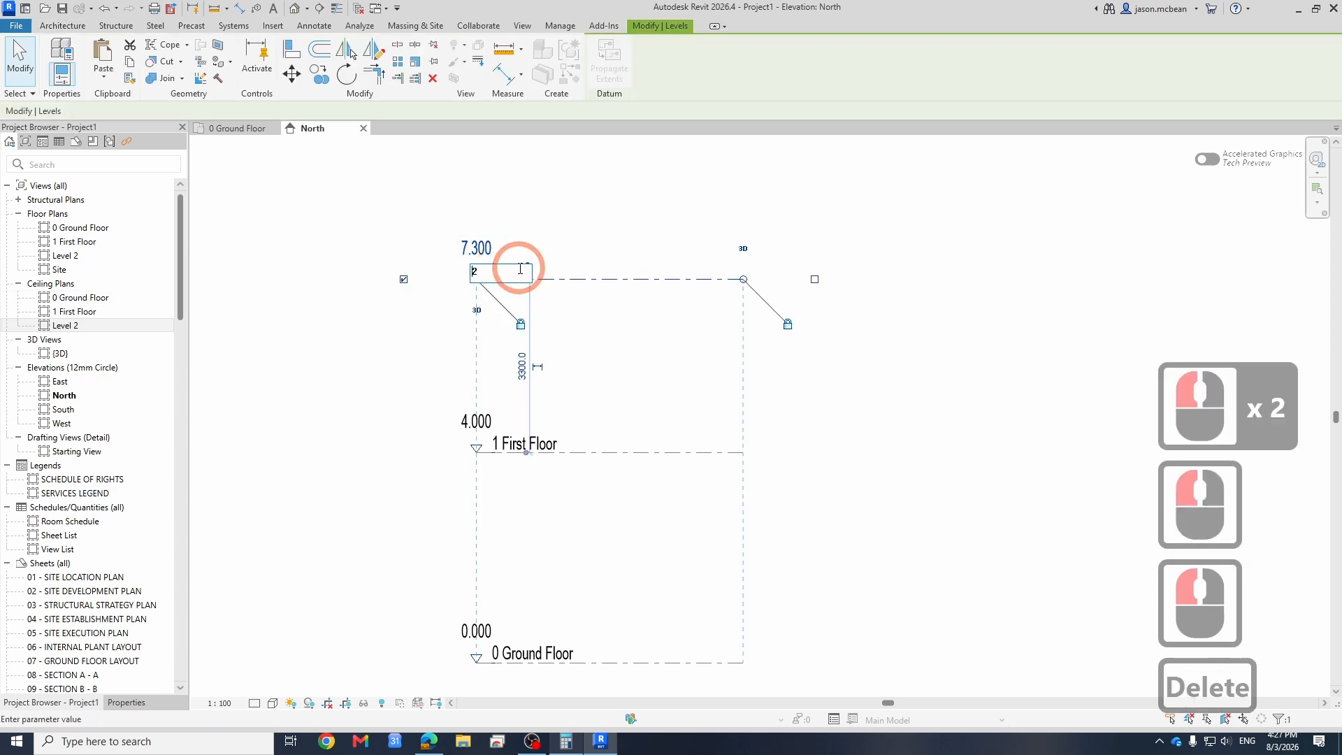
pyautogui.click(484, 277)
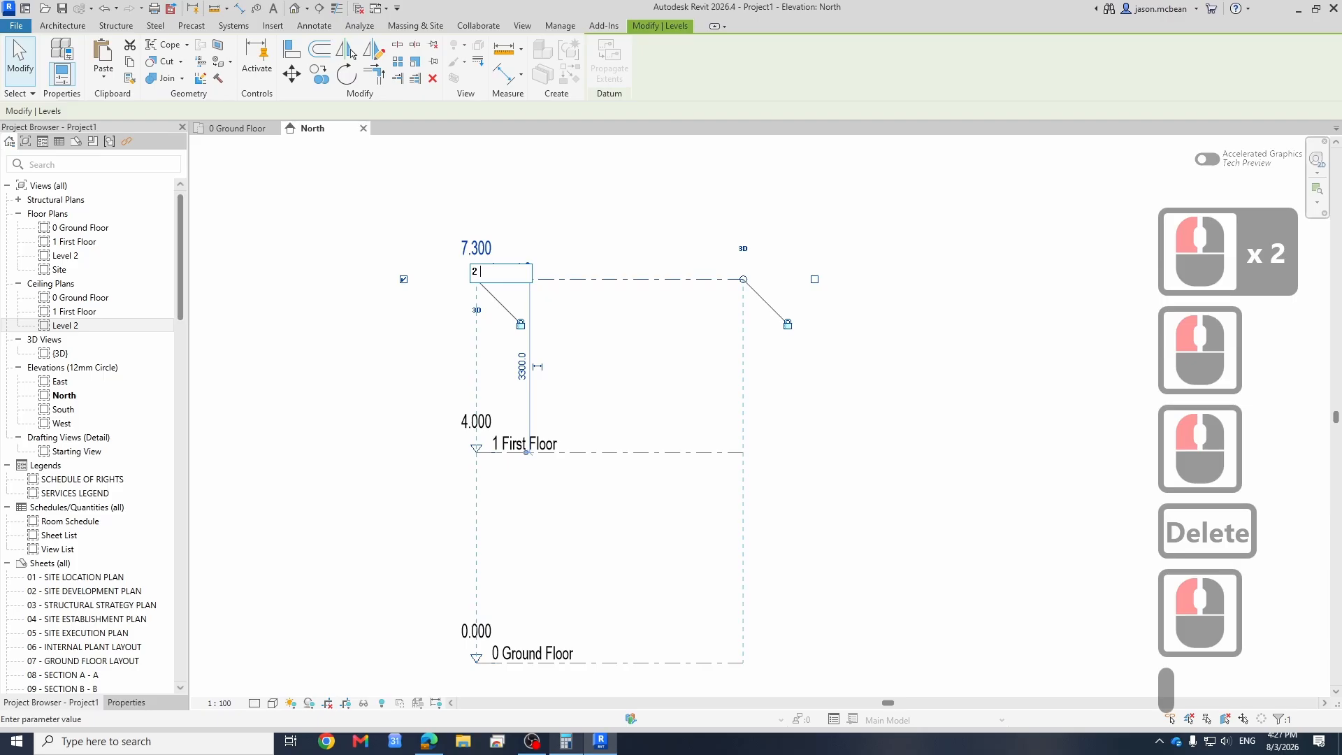
pyautogui.write('Secon')
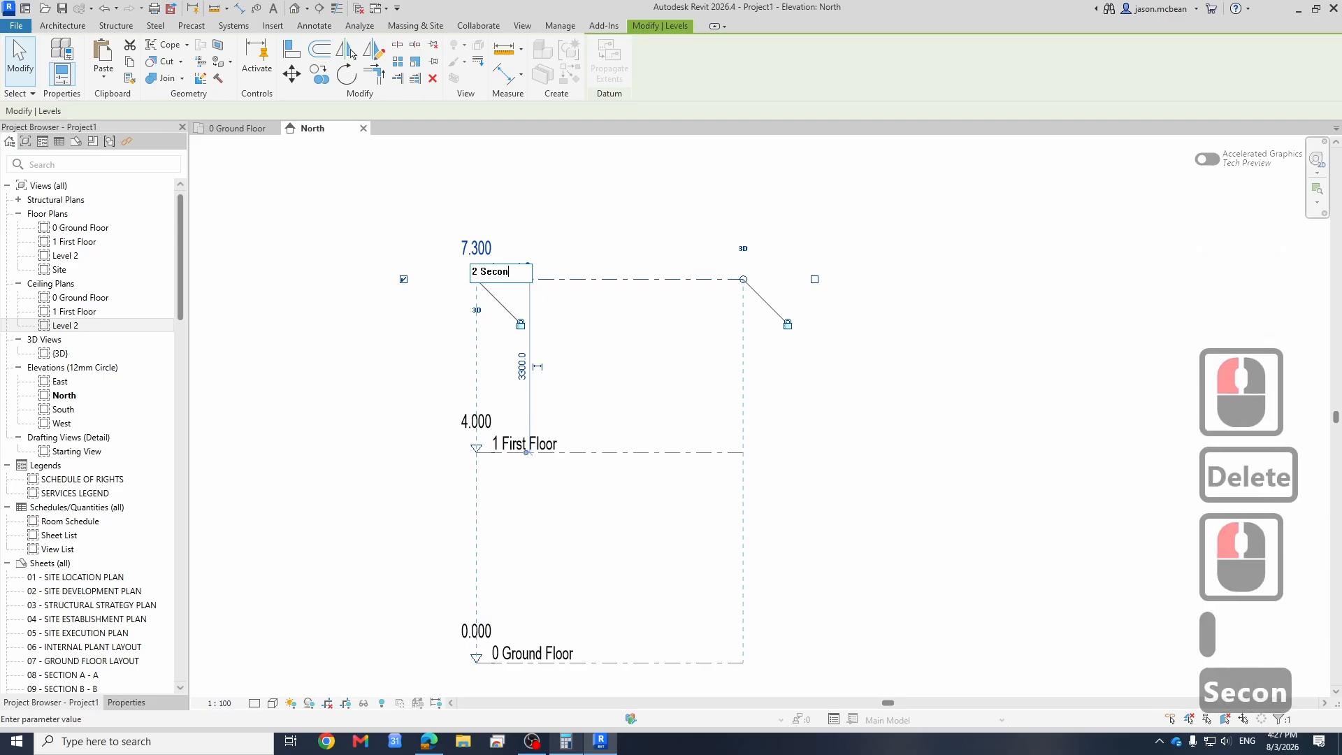
pyautogui.write('d Flo')
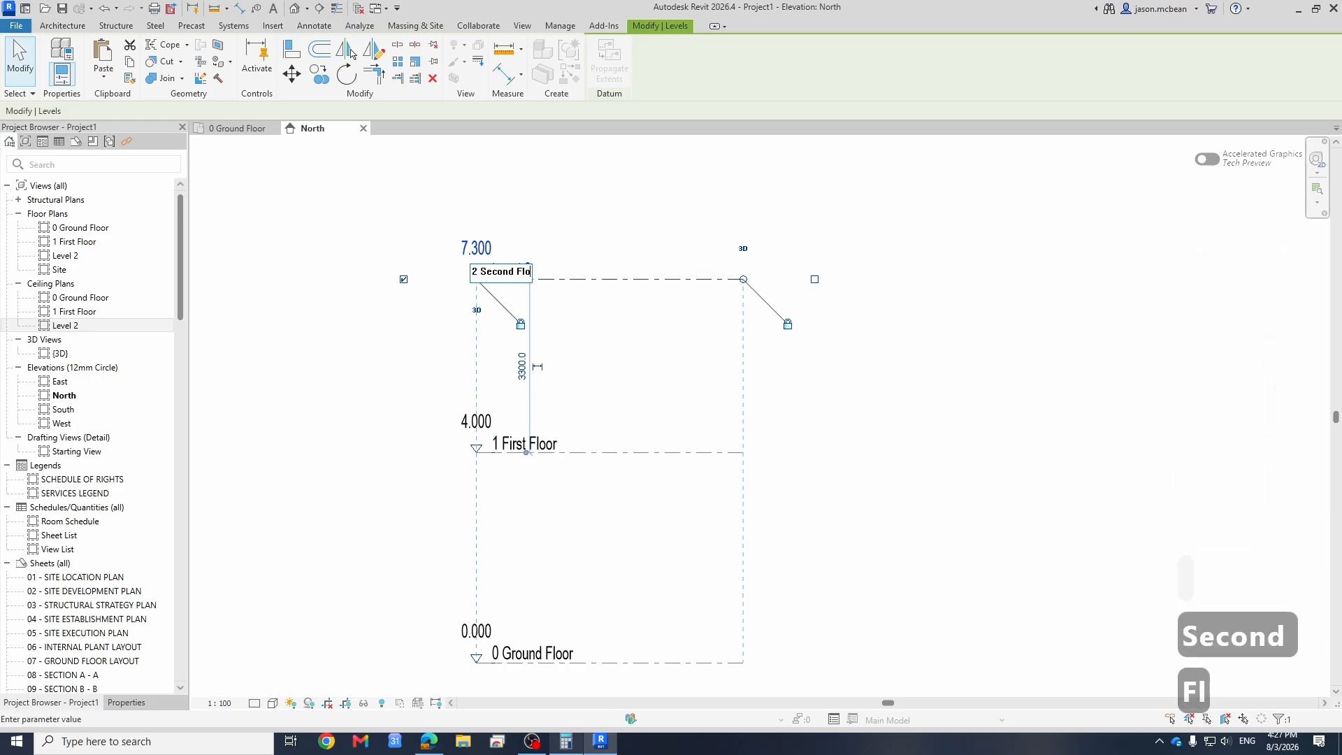
pyautogui.write('or')
pyautogui.press('Return')
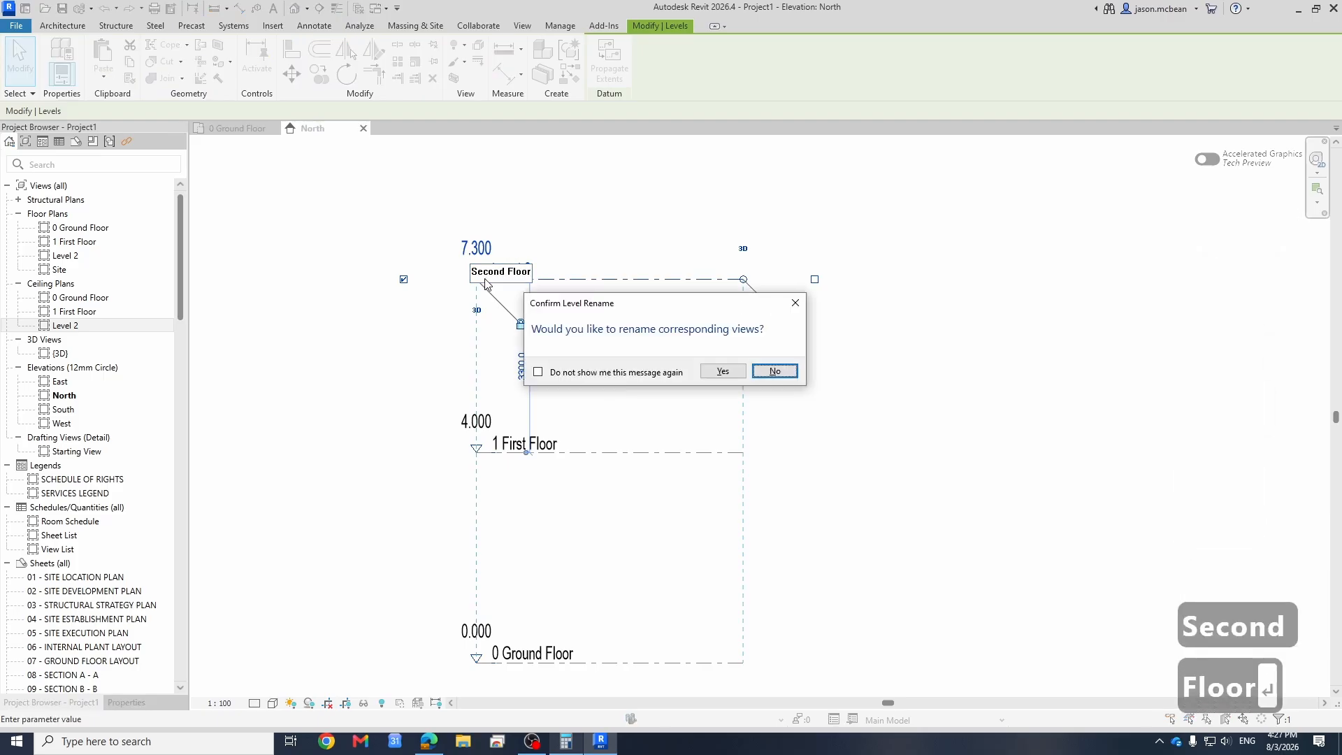
pyautogui.click(744, 375)
pyautogui.click(534, 329)
# Step: Examine the names and elevation heights of the ground, first and second floor levels in the North elevation
pyautogui.scroll(-2, 785, 426)
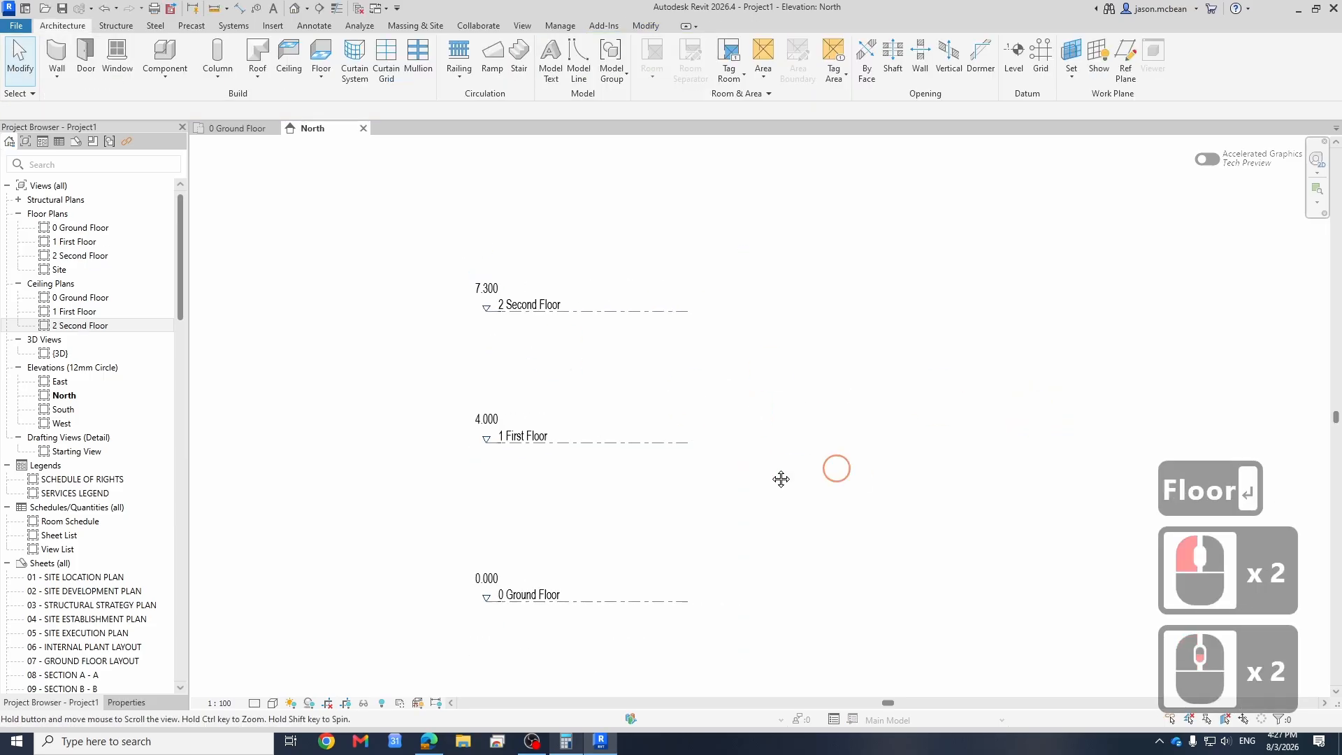
pyautogui.moveTo(781, 479); pyautogui.dragTo(681, 478, button='middle')
pyautogui.moveTo(517, 455); pyautogui.dragTo(547, 401, button='middle')
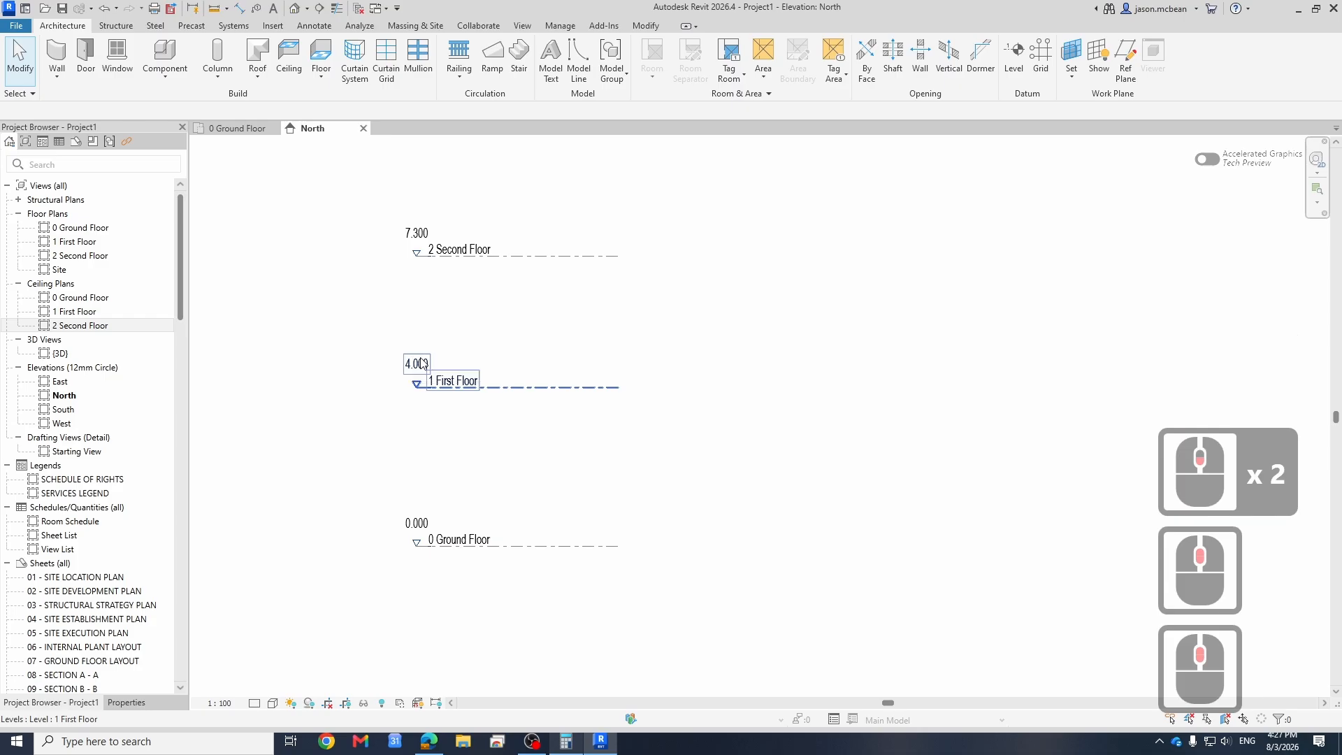
pyautogui.scroll(-5, 413, 363)
pyautogui.scroll(8, 414, 364)
pyautogui.moveTo(649, 370); pyautogui.dragTo(629, 420, button='middle')
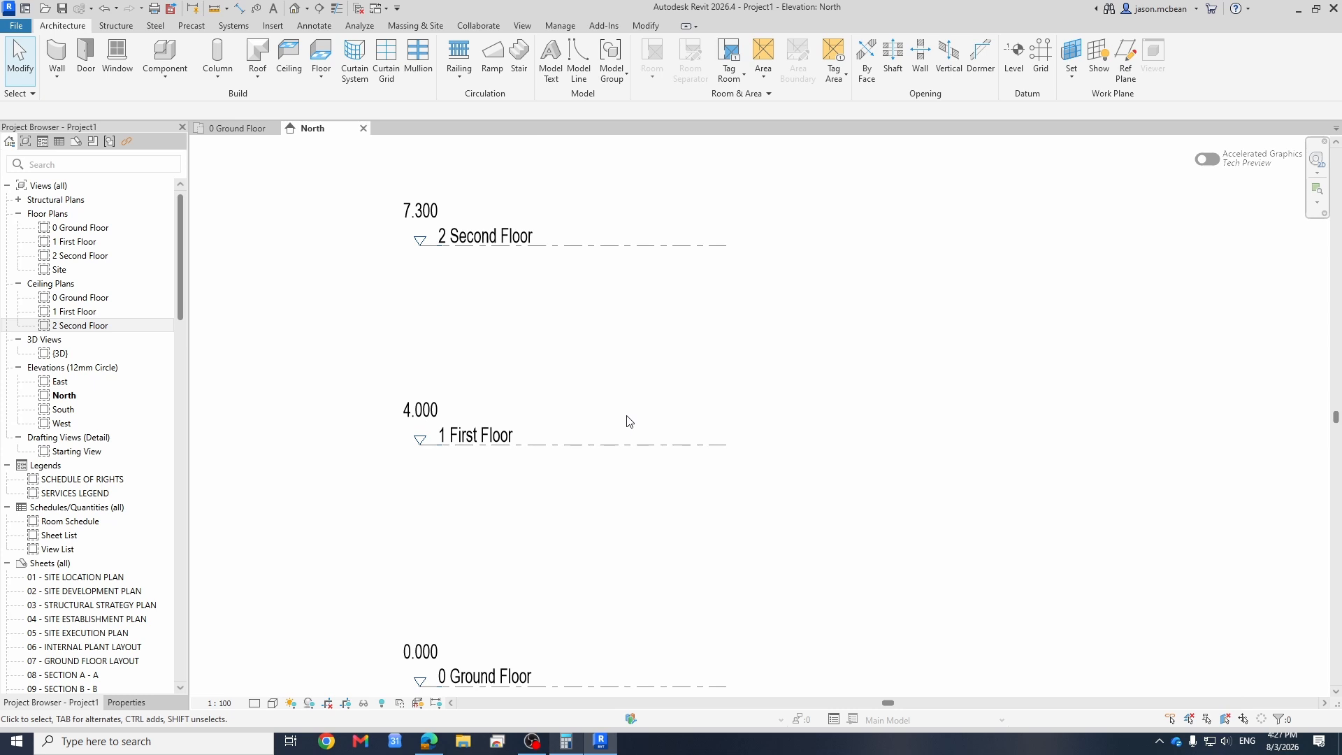
pyautogui.scroll(-4, 628, 409)
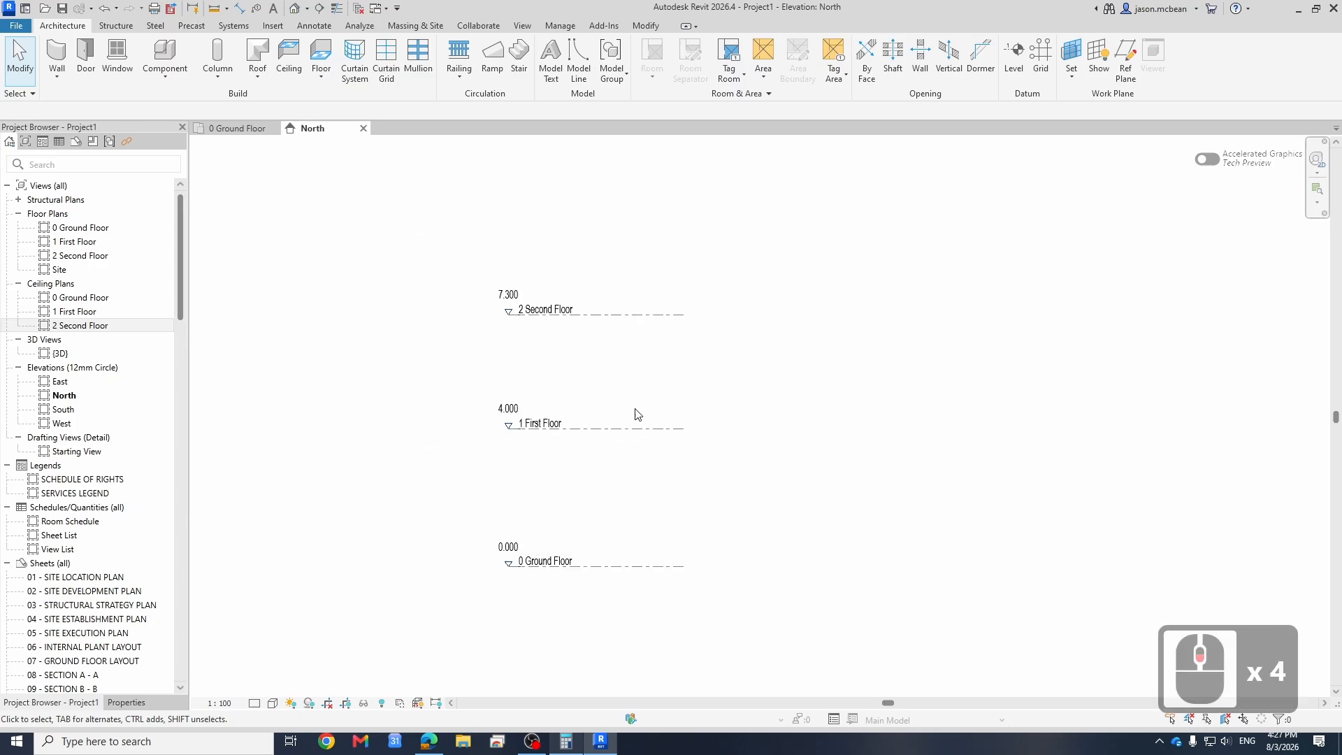
pyautogui.scroll(4, 634, 411)
pyautogui.moveTo(625, 456)
pyautogui.mouseDown()
pyautogui.moveTo(683, 534)
pyautogui.moveTo(680, 502)
pyautogui.mouseUp()
pyautogui.press('Escape')
# Step: Set the height of the 1 First Floor level above 0 Ground Floor with the formula =85*32
pyautogui.moveTo(688, 511); pyautogui.dragTo(636, 424, button='middle')
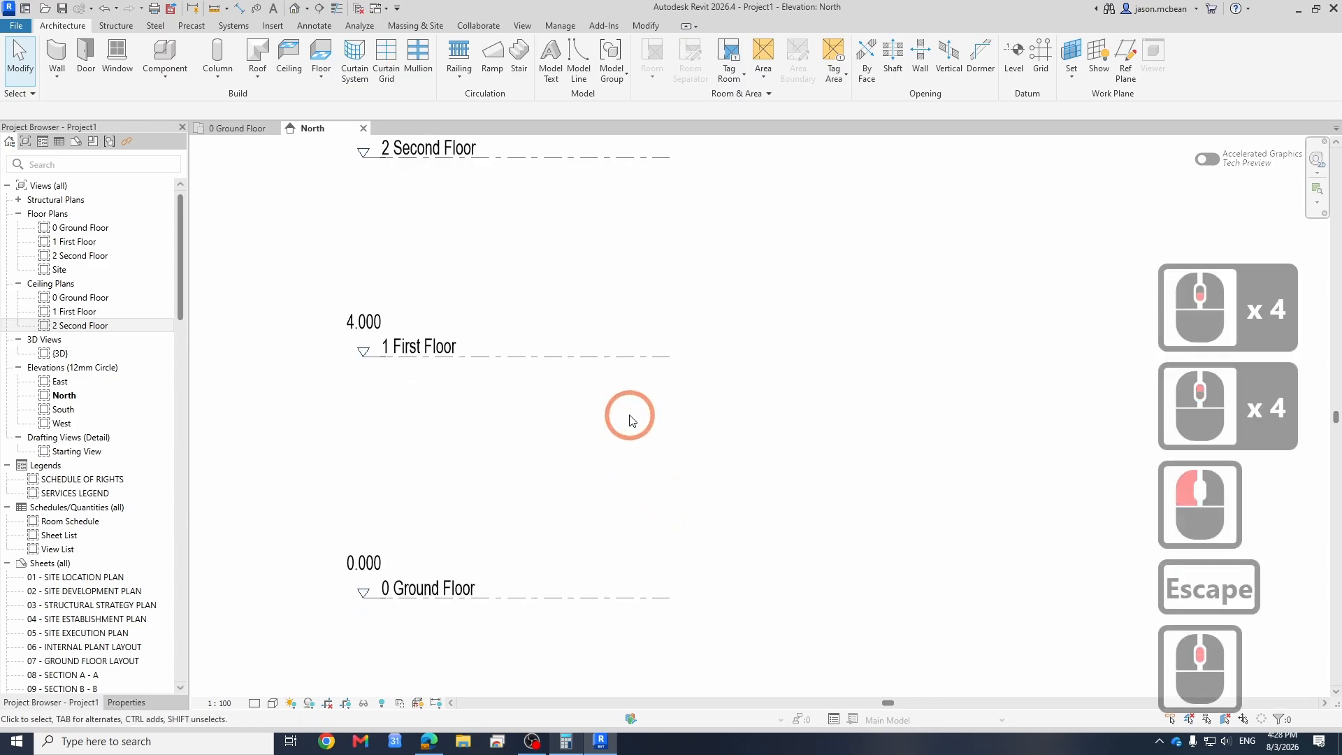
pyautogui.moveTo(474, 341); pyautogui.dragTo(519, 360, button='middle')
pyautogui.click(592, 376)
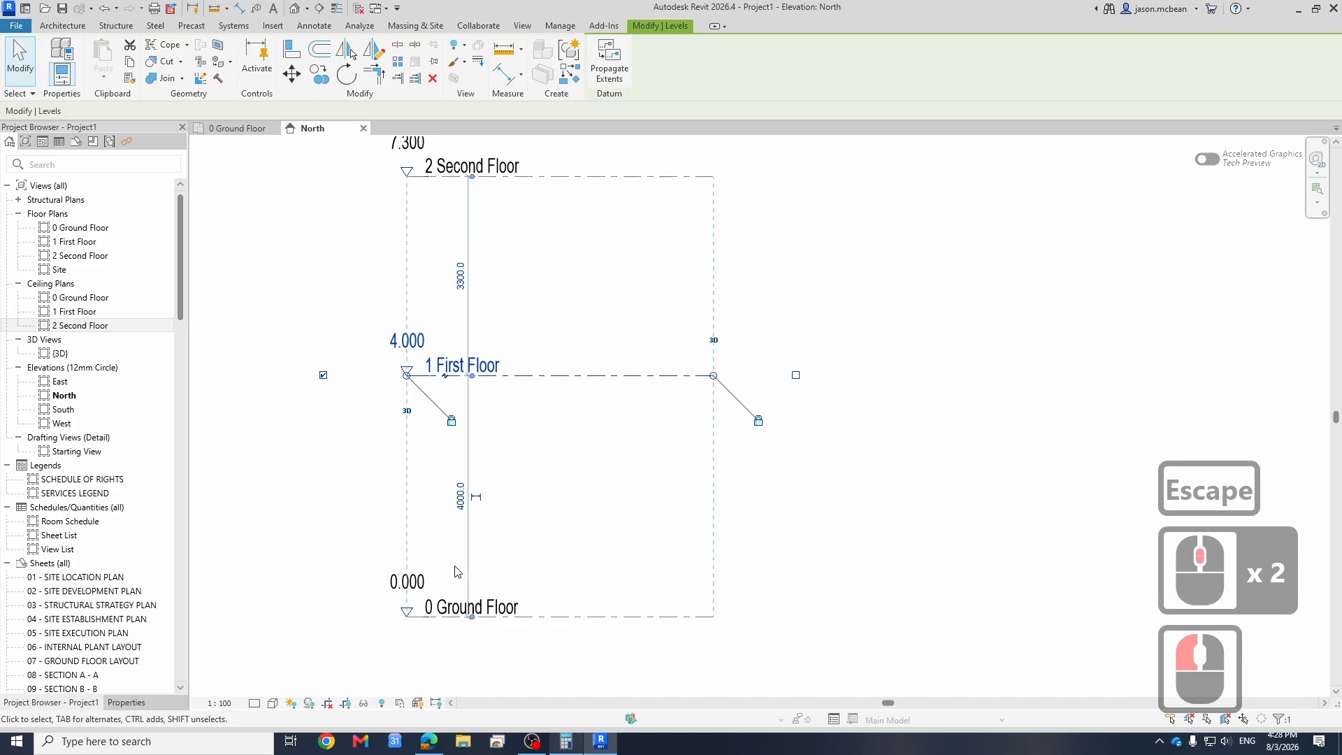
pyautogui.click(462, 504)
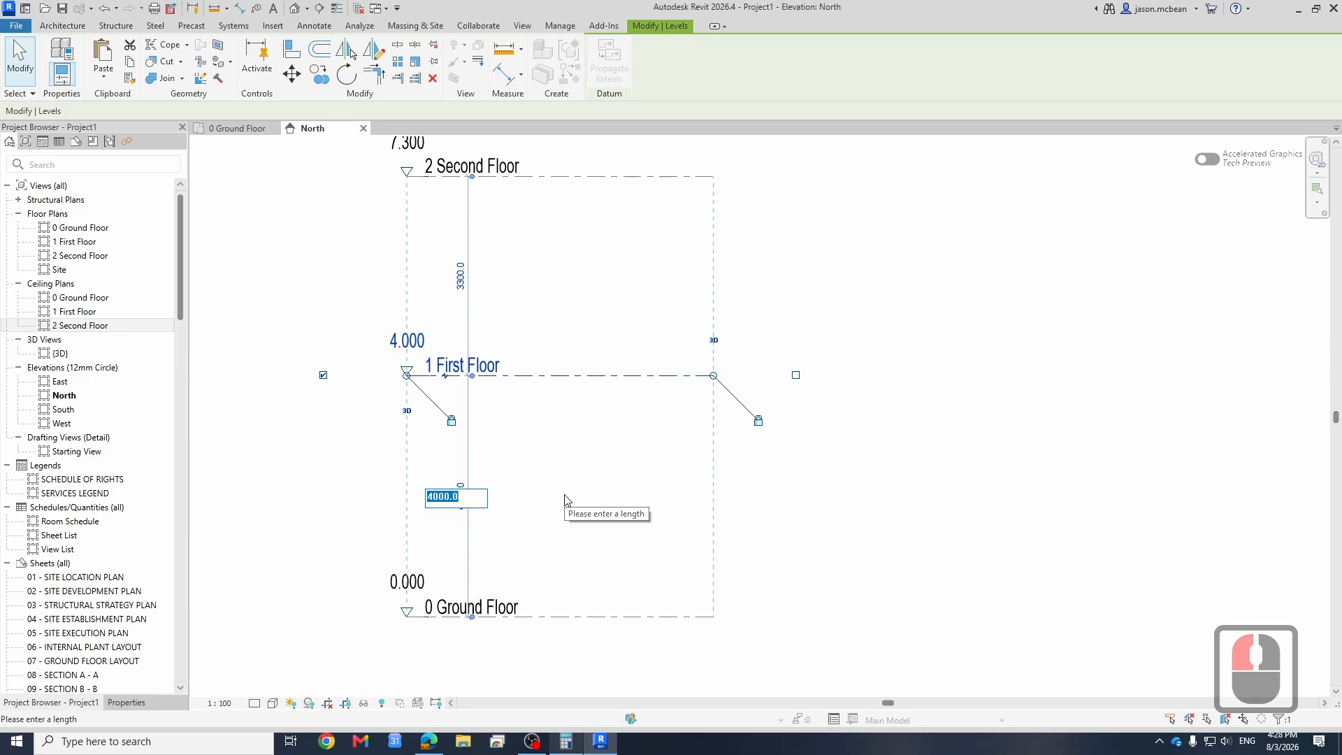
pyautogui.write('=')
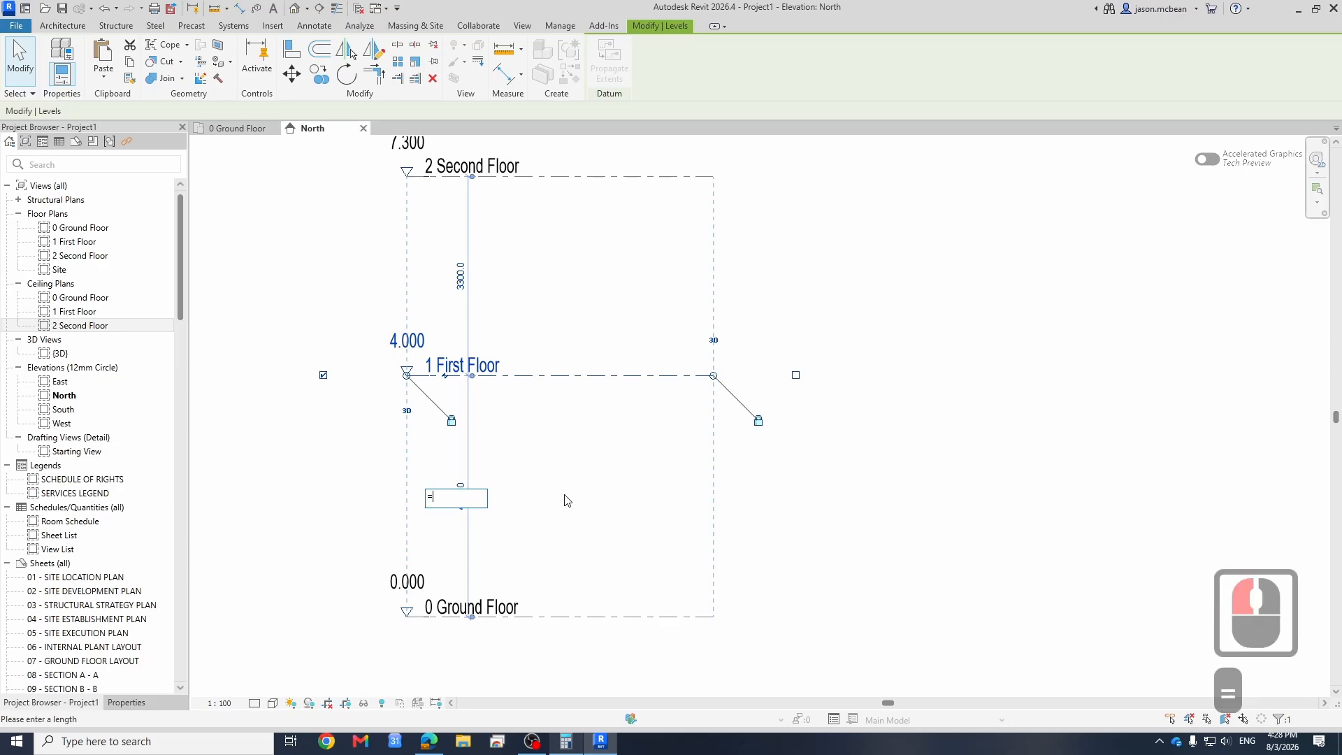
pyautogui.write('85*32')
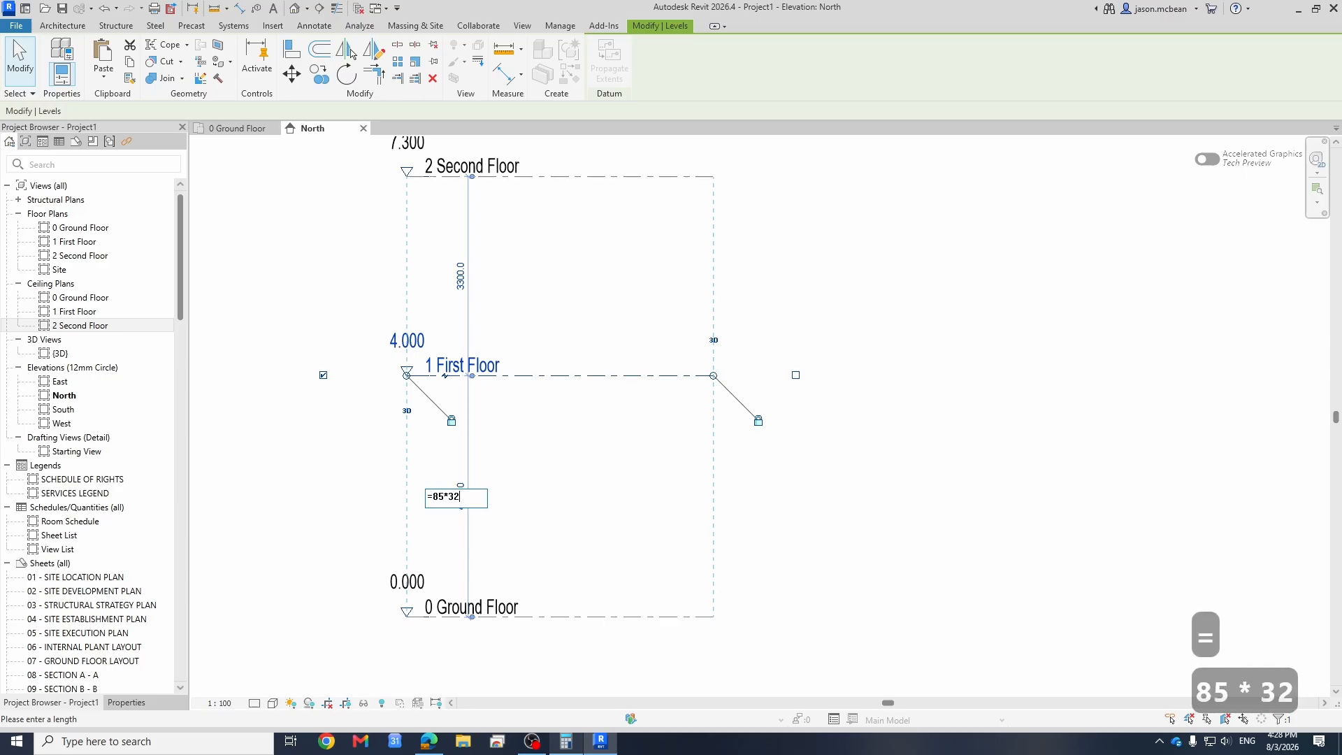
pyautogui.press('Return')
pyautogui.click(621, 493)
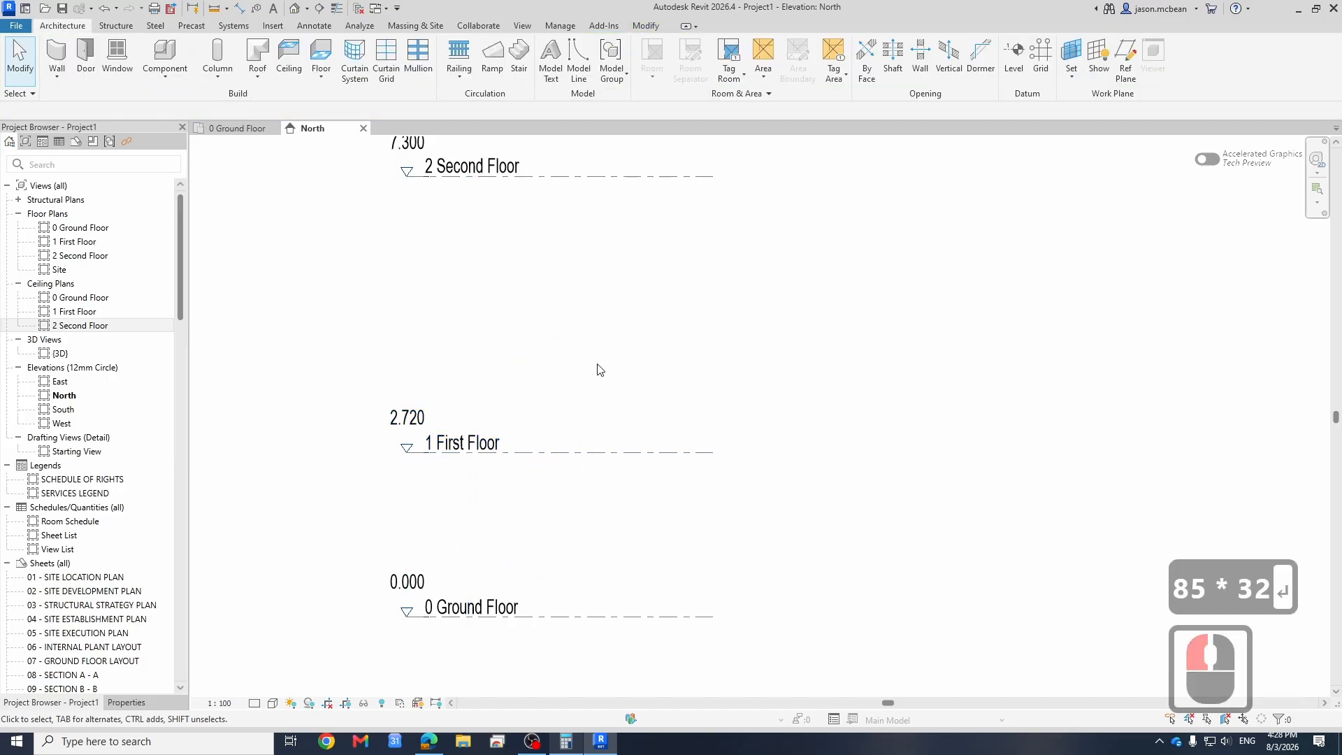
# Step: Set the distance from 1 First Floor up to 2 Second Floor with the formula =32*85
pyautogui.moveTo(598, 370); pyautogui.dragTo(585, 450, button='middle')
pyautogui.click(597, 256)
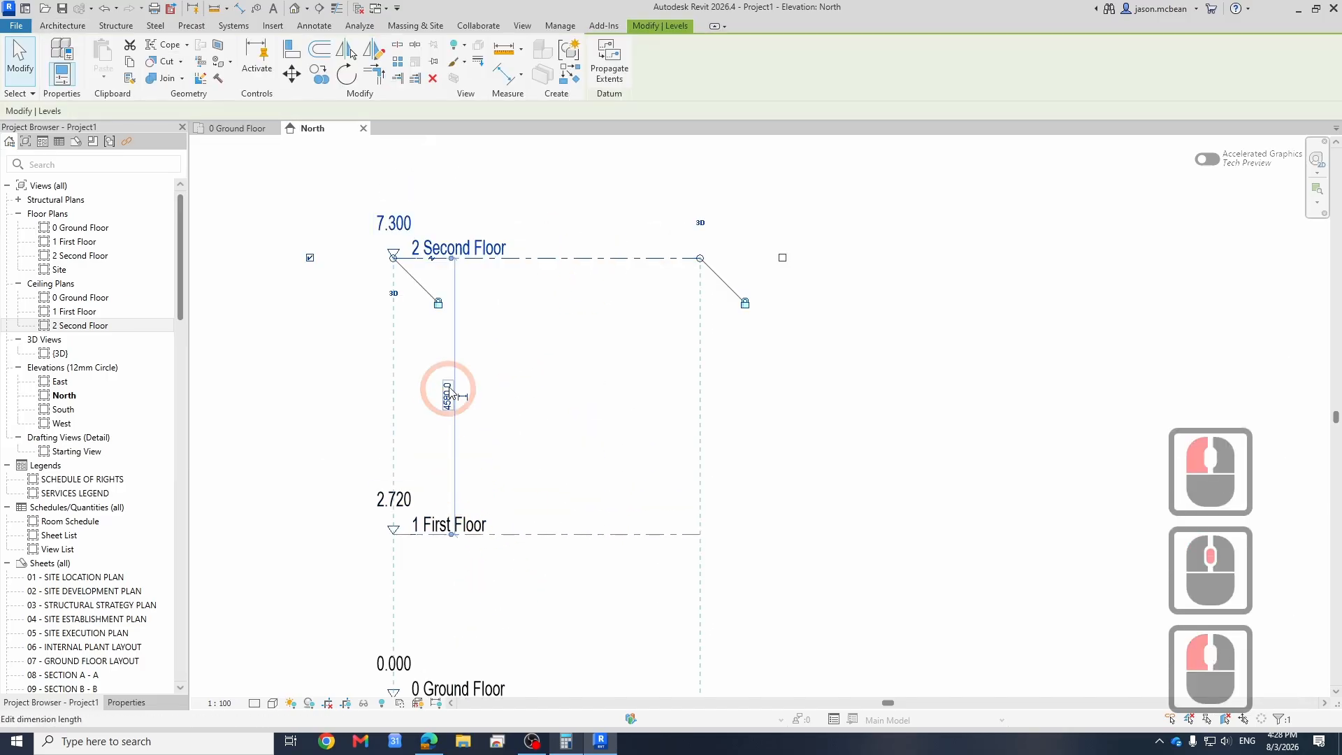
pyautogui.click(450, 394)
pyautogui.write('=')
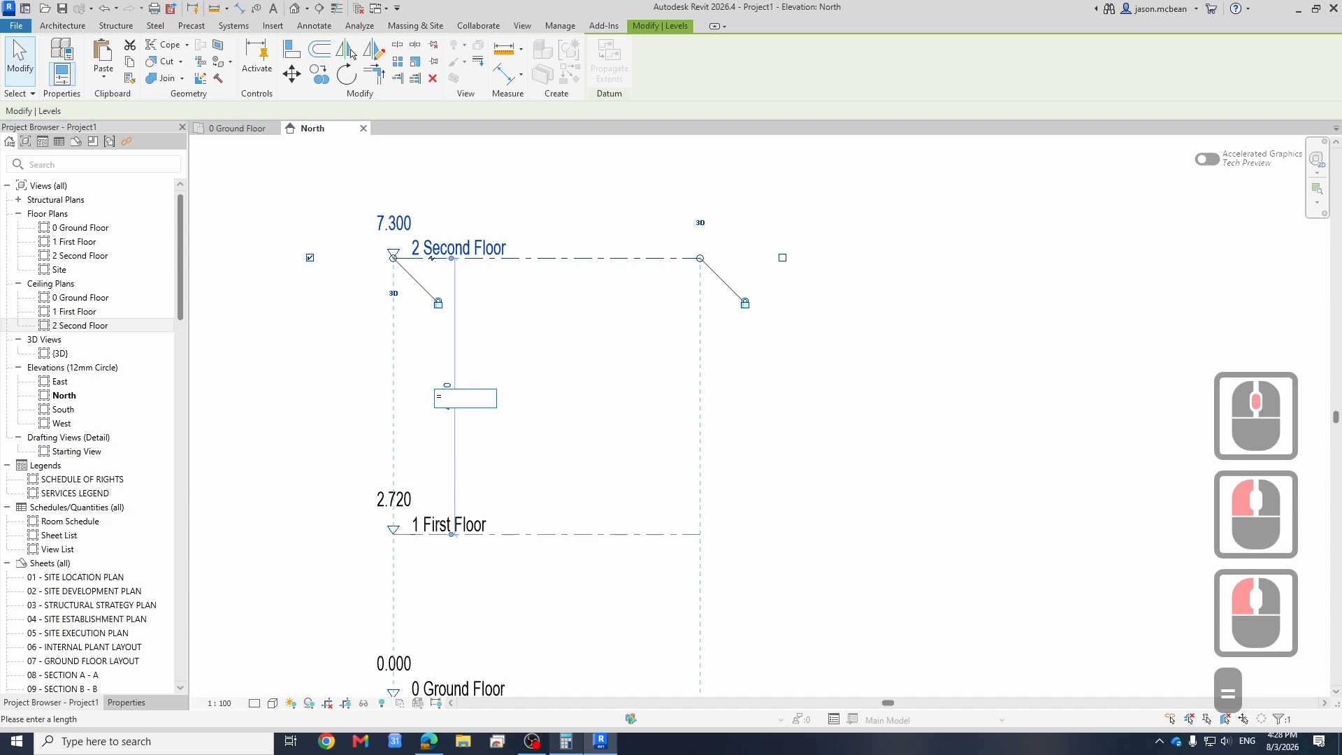
pyautogui.write('32 * 85')
pyautogui.press('Return')
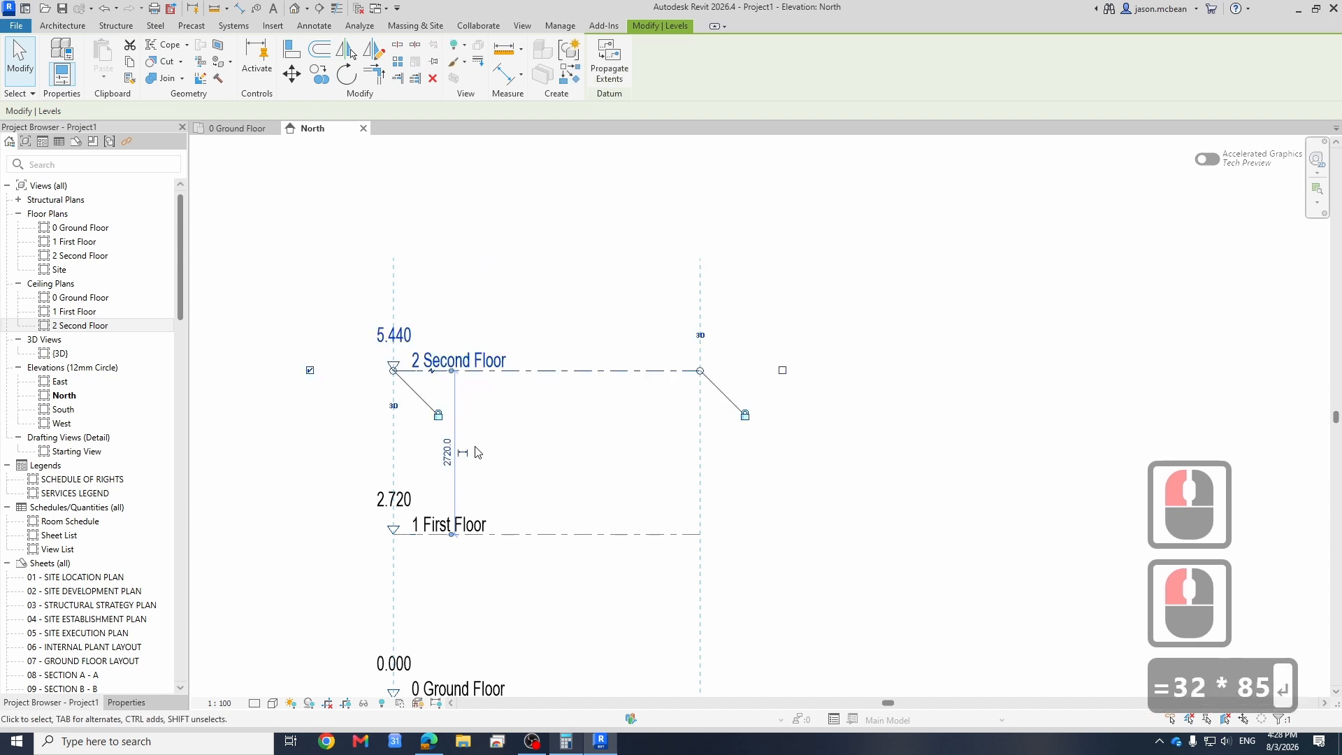
pyautogui.click(1040, 525)
pyautogui.scroll(-6, 710, 371)
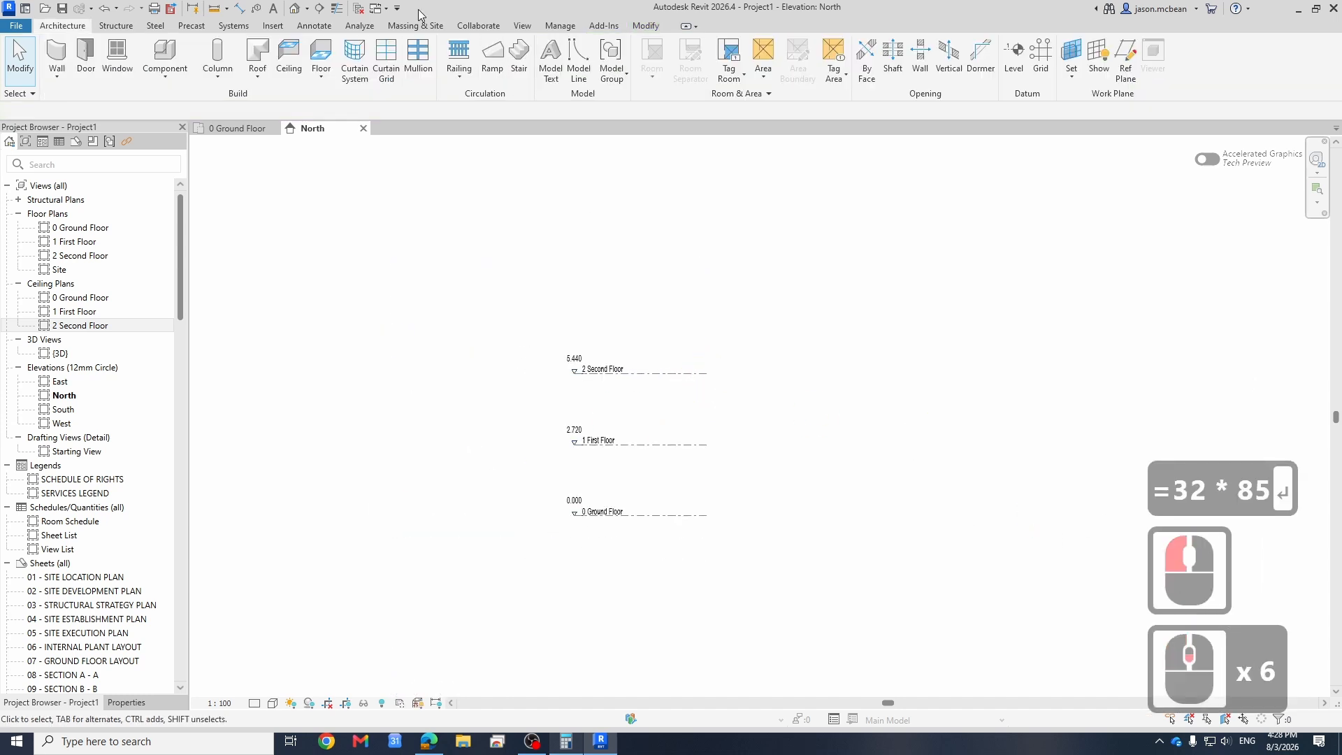
# Step: Inspect the three floor levels in the default 3D view, and close that view
pyautogui.click(294, 13)
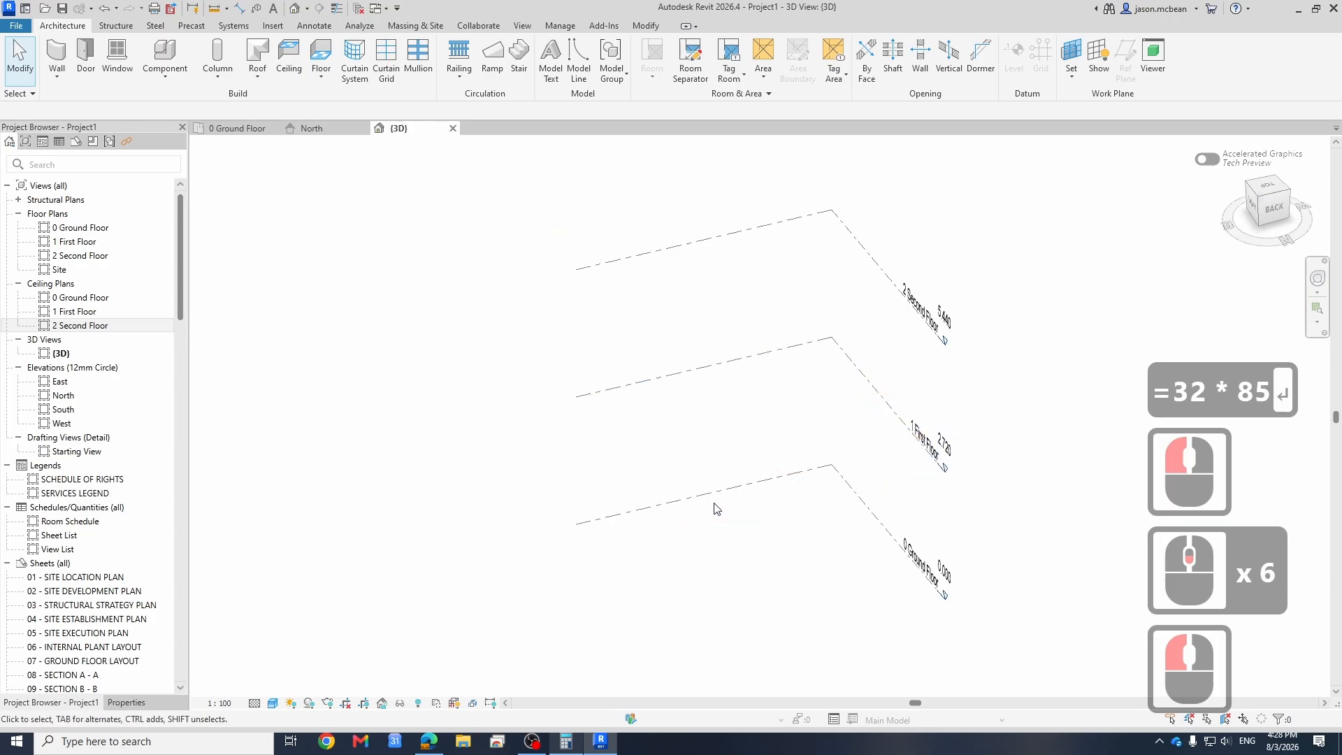
pyautogui.scroll(-4, 710, 509)
pyautogui.keyDown('shift'); pyautogui.moveTo(825, 515); pyautogui.dragTo(854, 372, button='middle'); pyautogui.keyUp('shift')
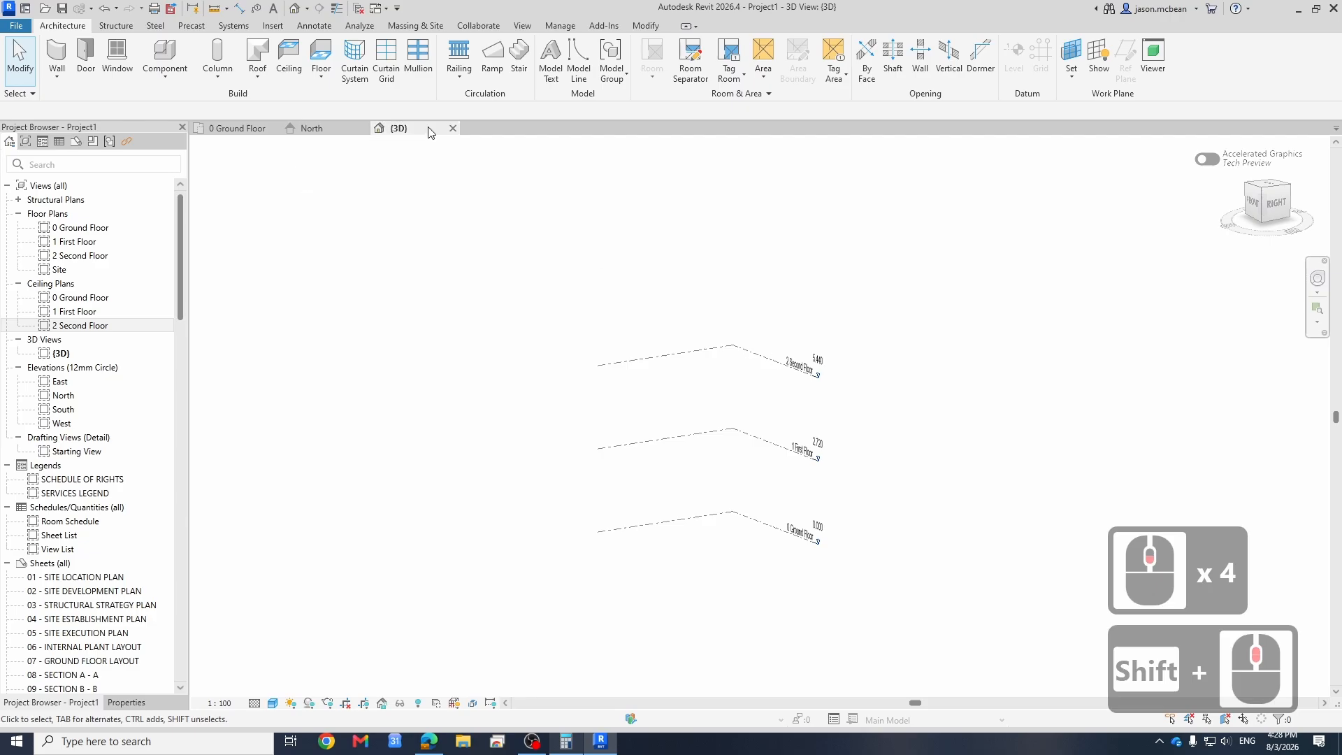
pyautogui.click(454, 128)
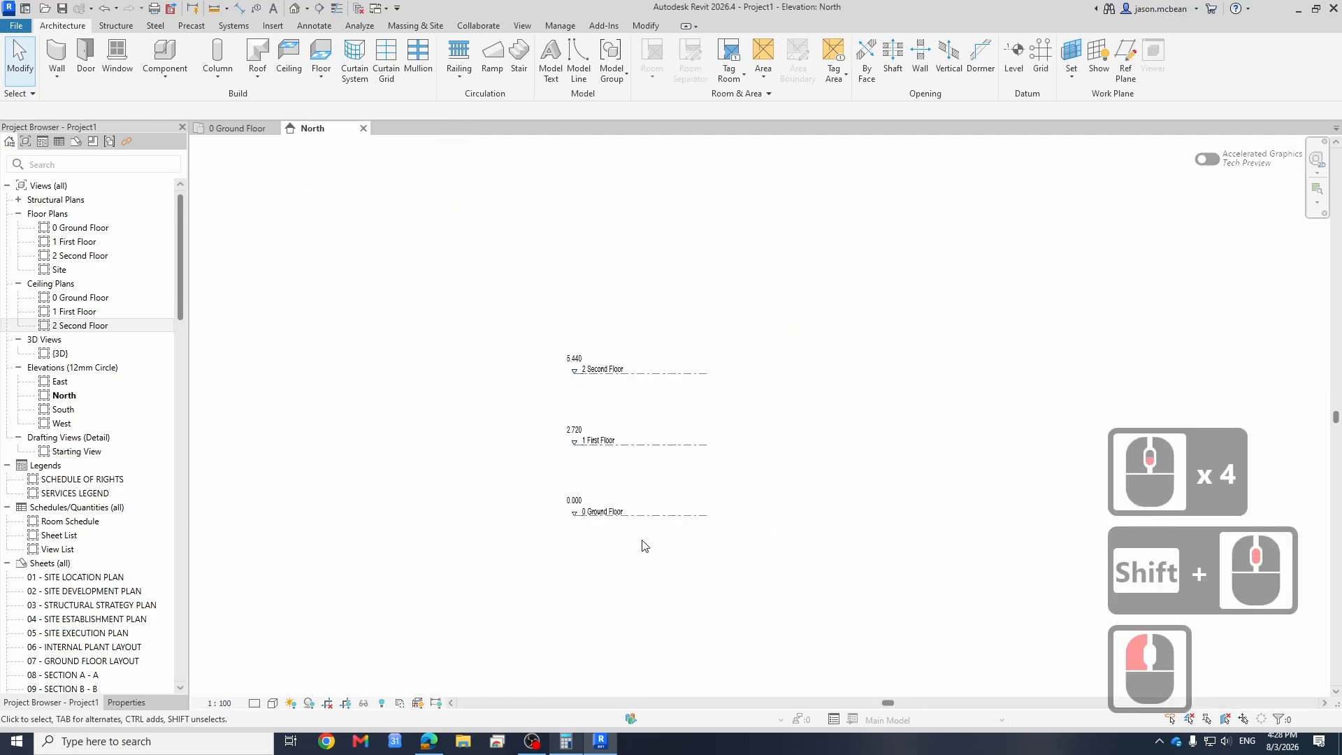
# Step: Check the 0 Ground Floor plan and examine the level heights in the North elevation
pyautogui.click(238, 128)
pyautogui.click(313, 128)
pyautogui.scroll(7, 643, 490)
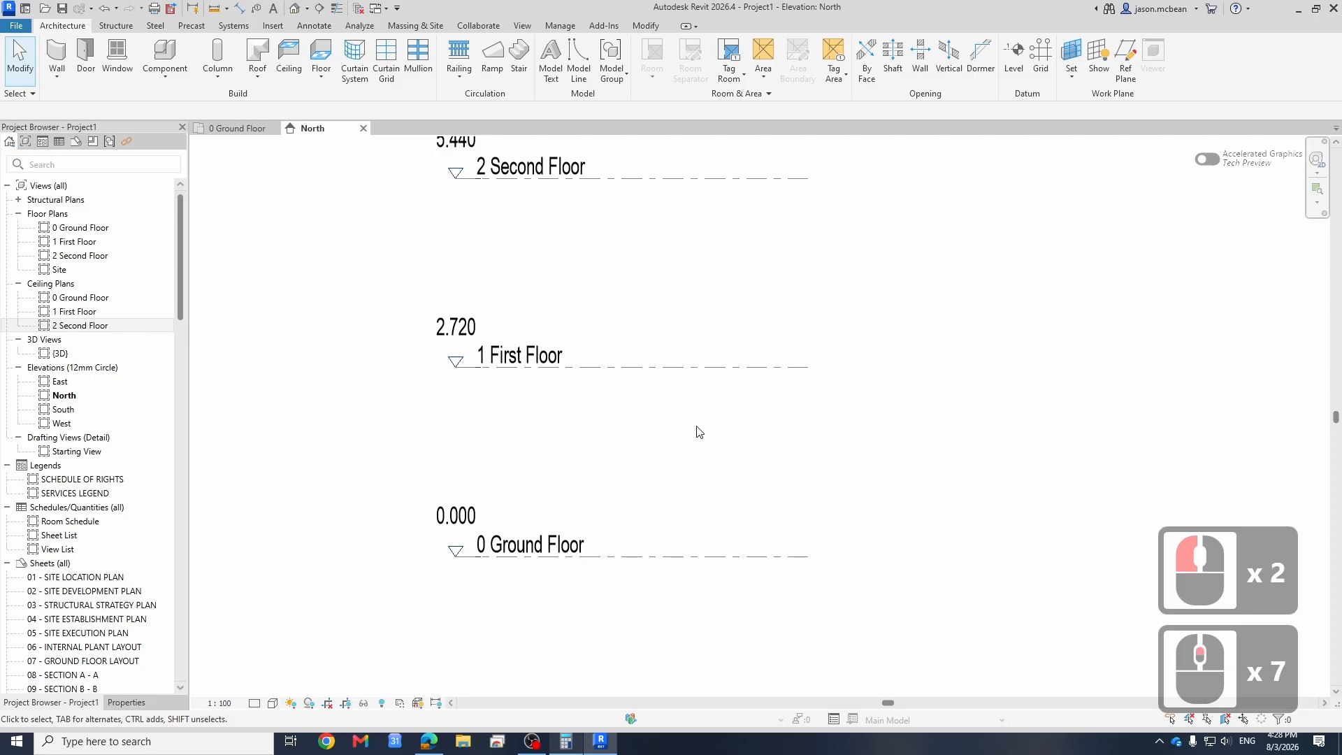
pyautogui.scroll(-7, 656, 304)
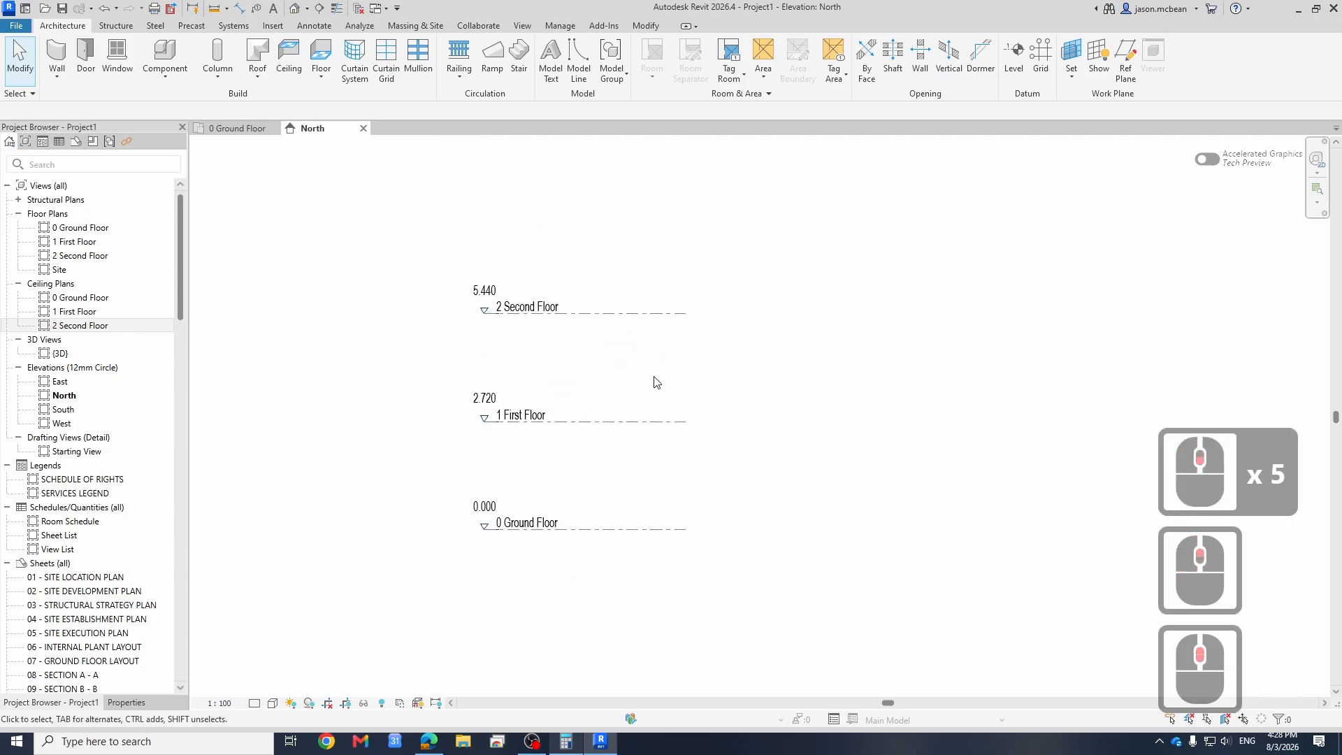
pyautogui.scroll(2, 664, 377)
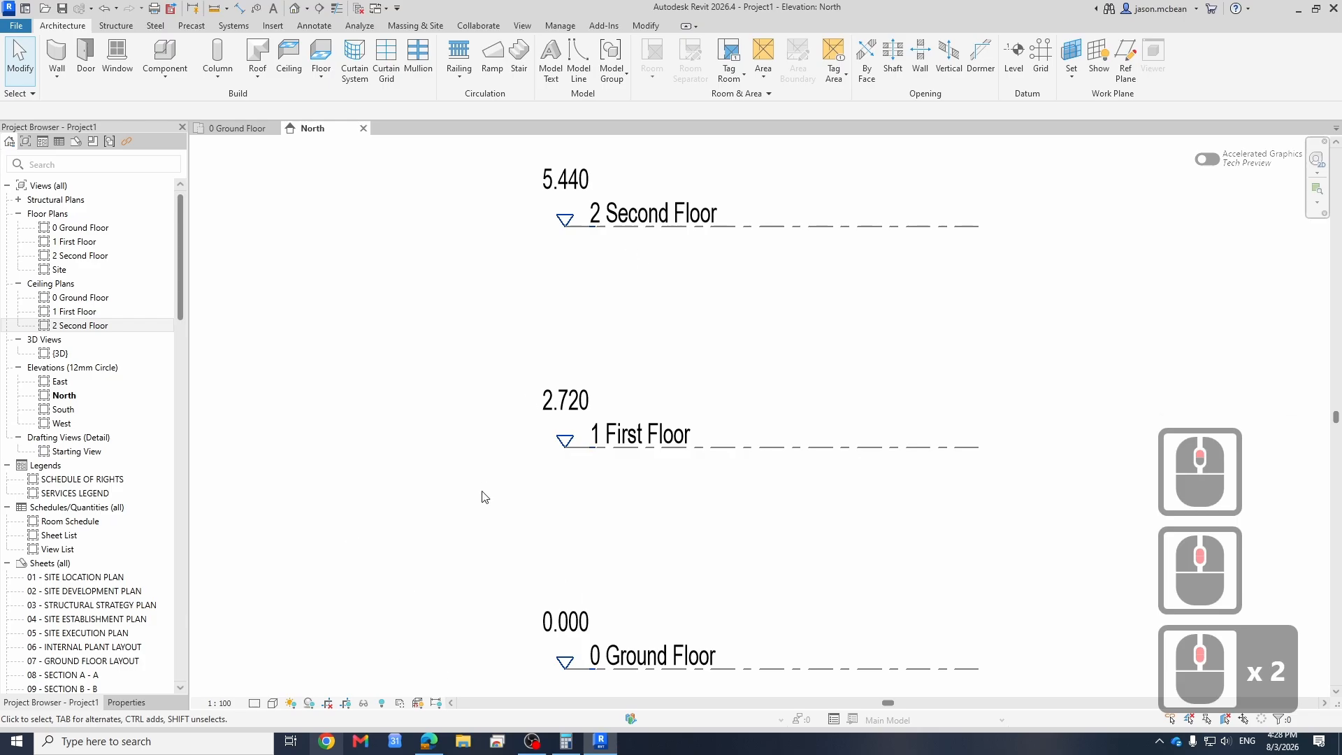
pyautogui.click(228, 127)
pyautogui.click(416, 663)
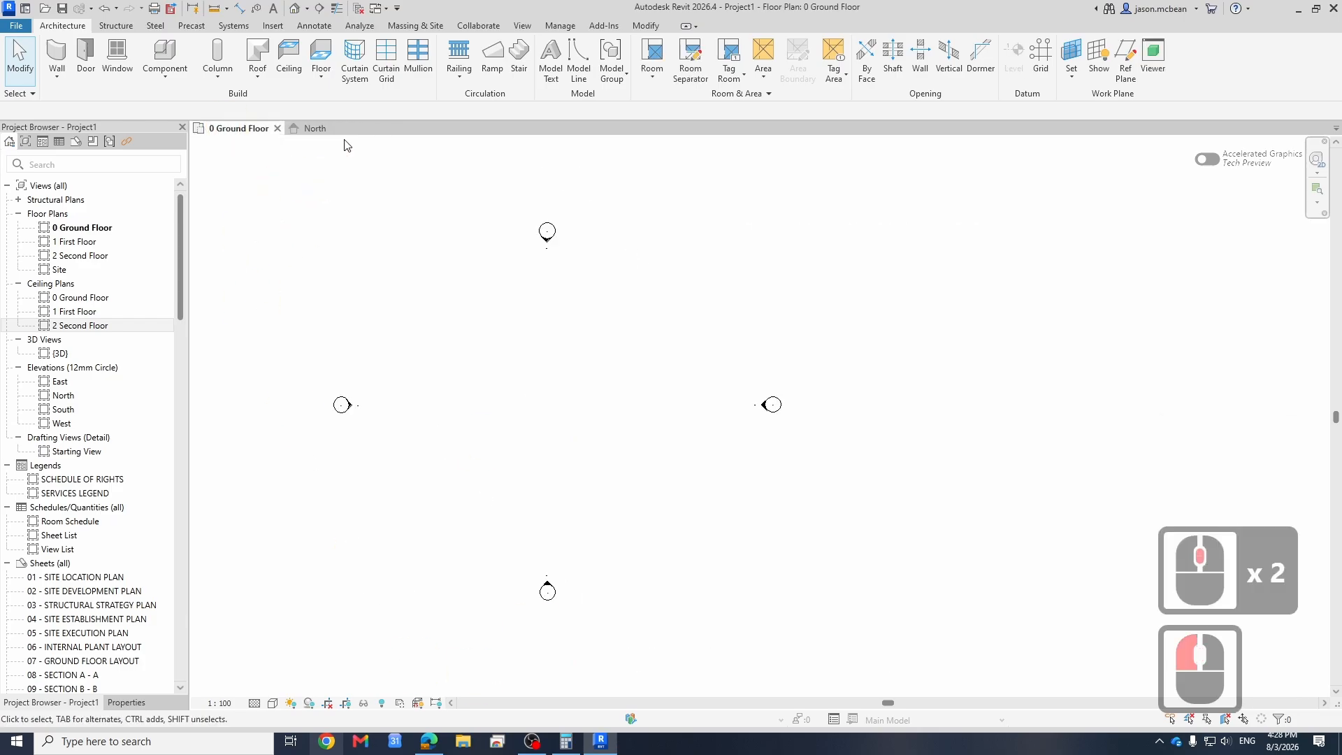
pyautogui.click(329, 130)
# Step: Set the detail level of the North elevation view to Fine
pyautogui.click(255, 708)
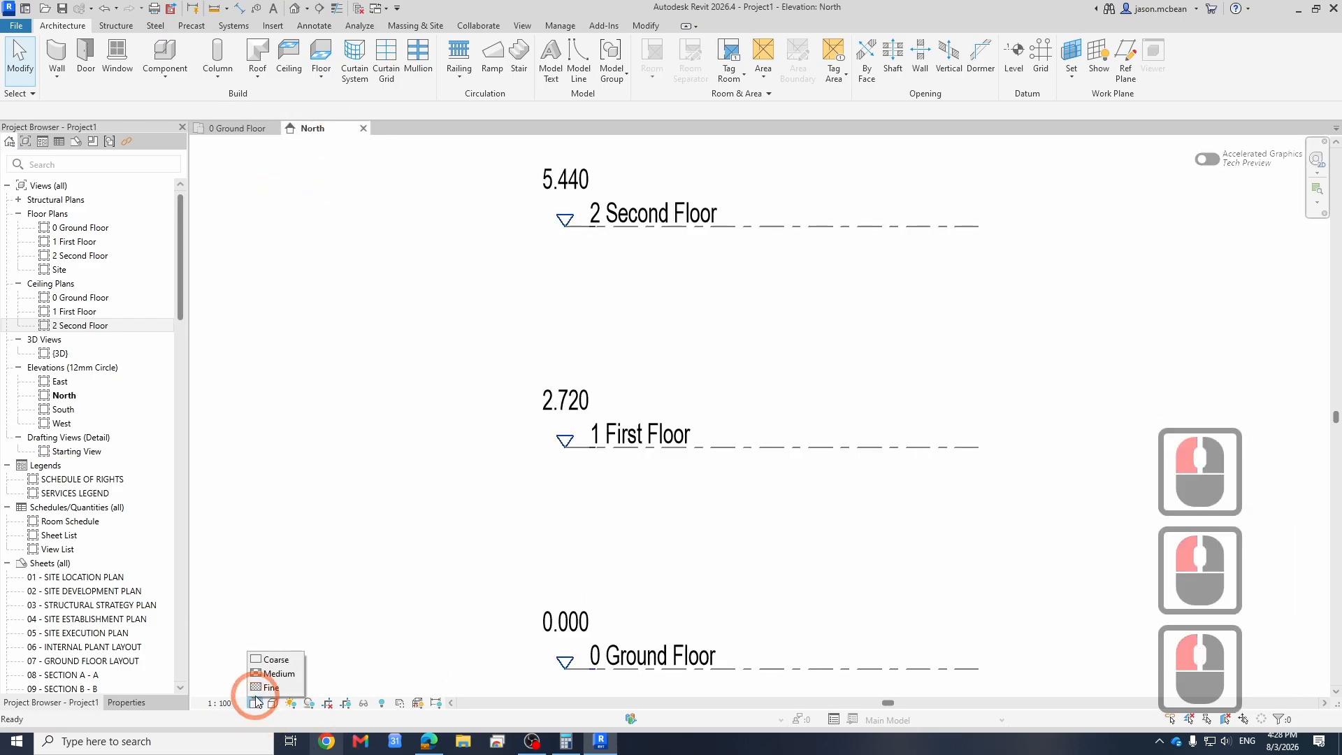
pyautogui.click(266, 682)
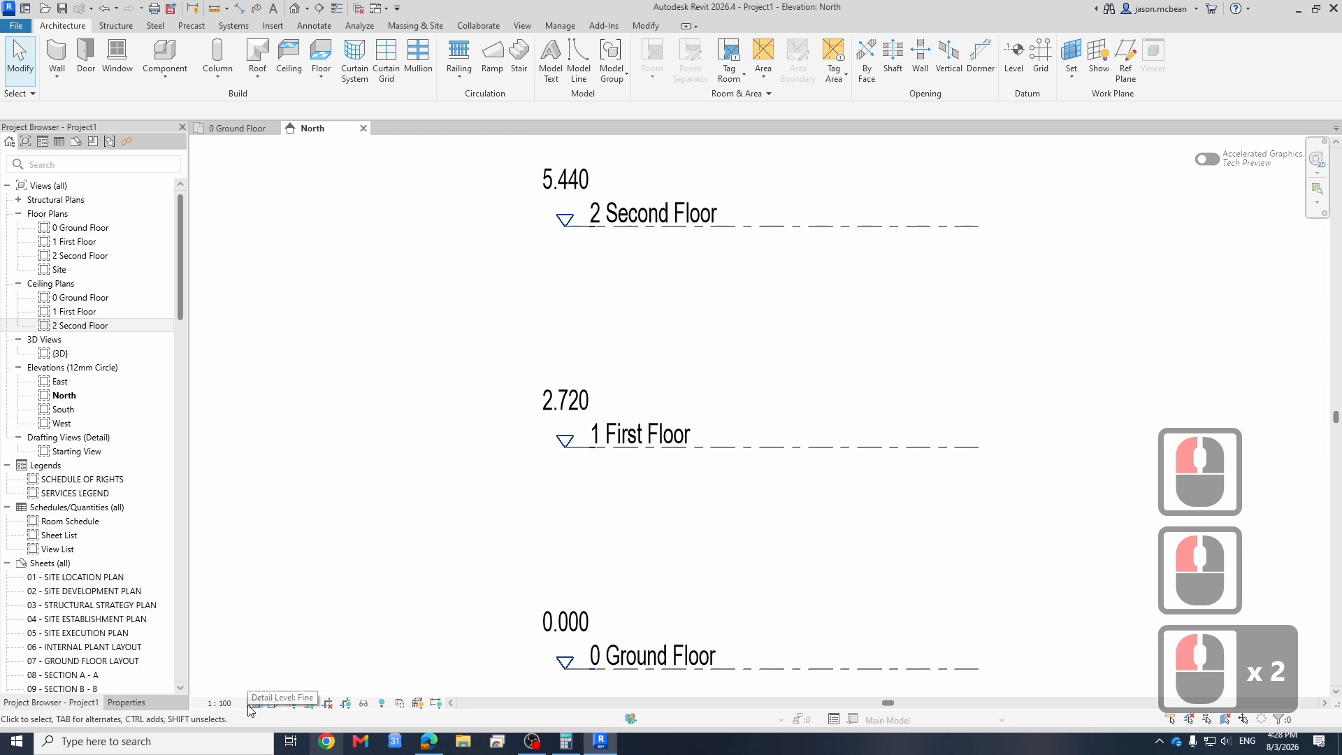
pyautogui.moveTo(894, 487); pyautogui.dragTo(717, 495, button='middle')
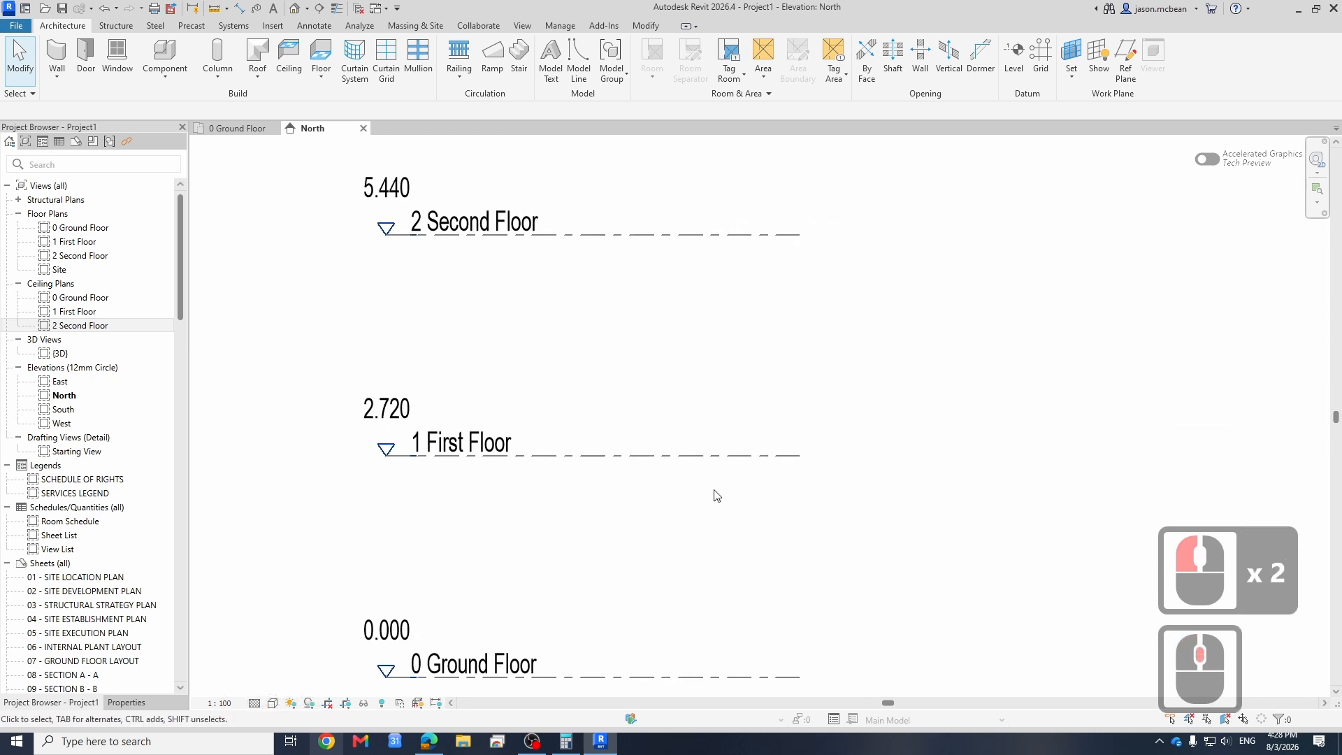
pyautogui.scroll(-4, 587, 514)
pyautogui.scroll(4, 589, 509)
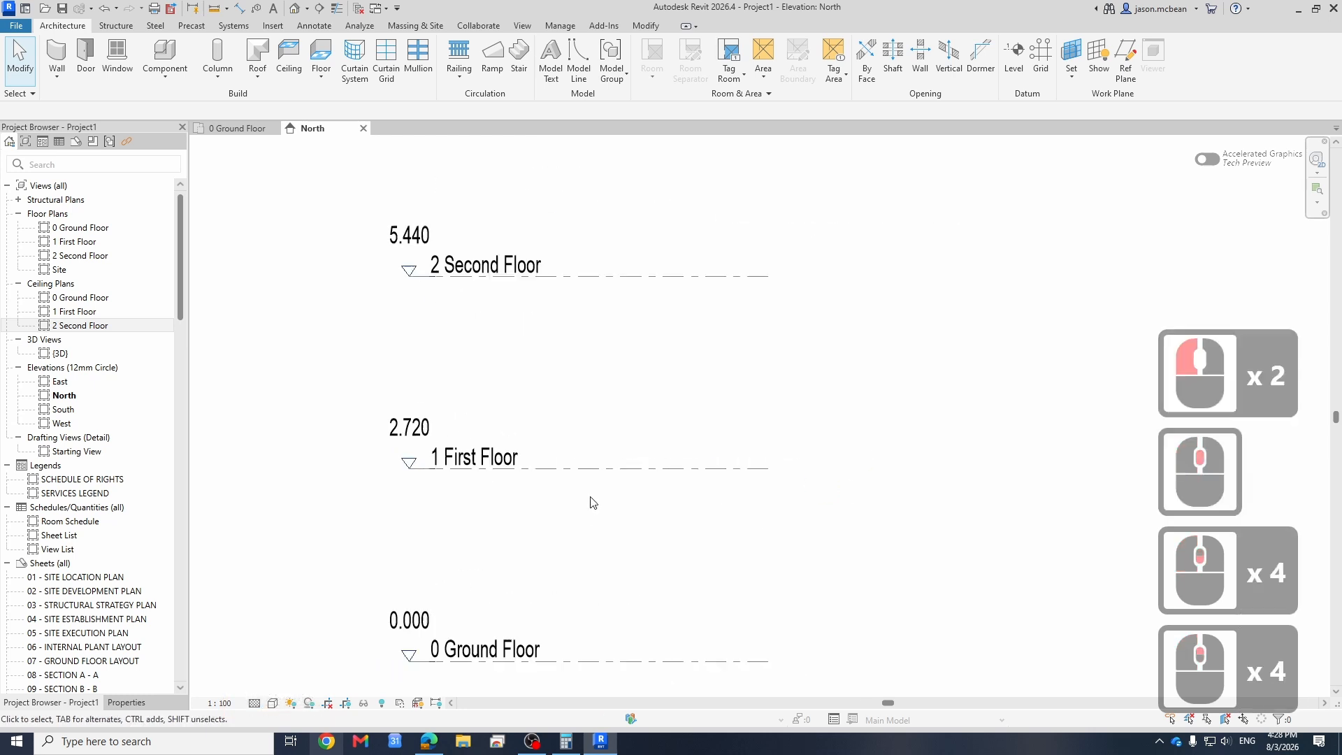
pyautogui.click(255, 705)
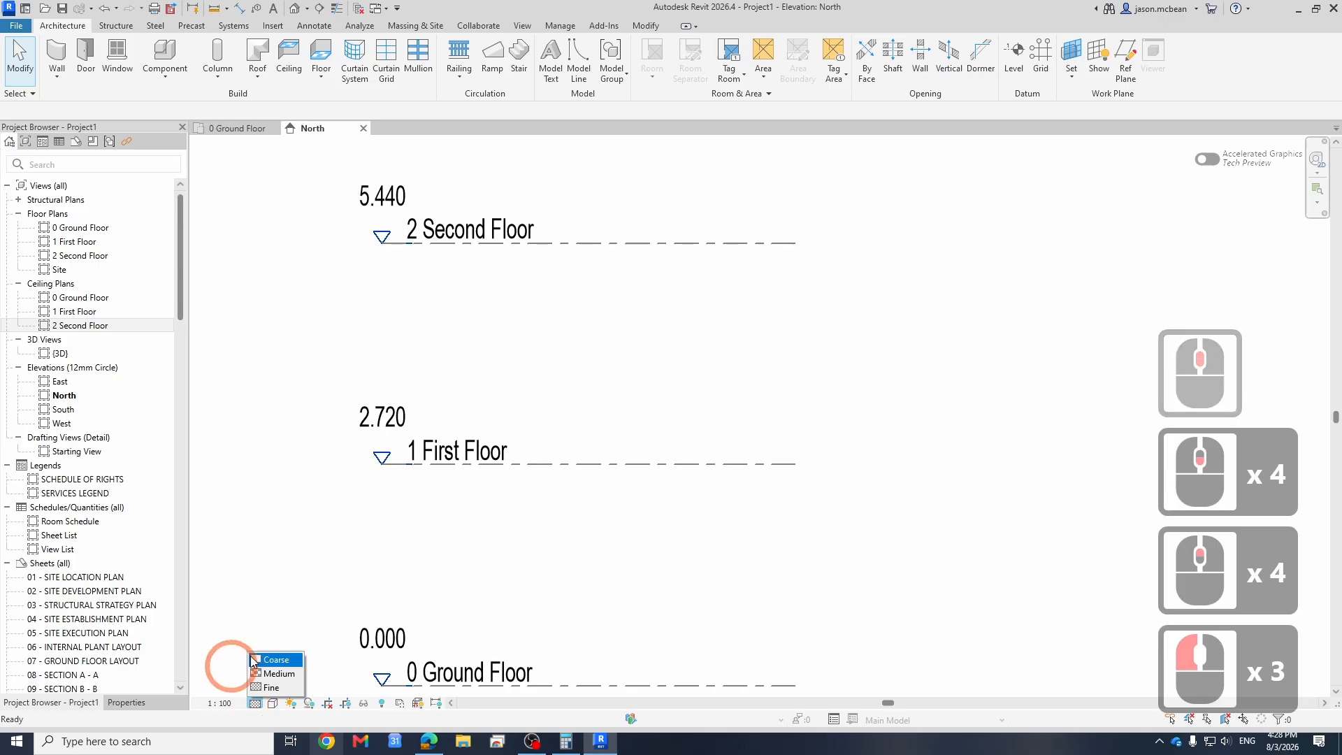
pyautogui.click(257, 688)
pyautogui.moveTo(300, 497); pyautogui.dragTo(340, 508, button='middle')
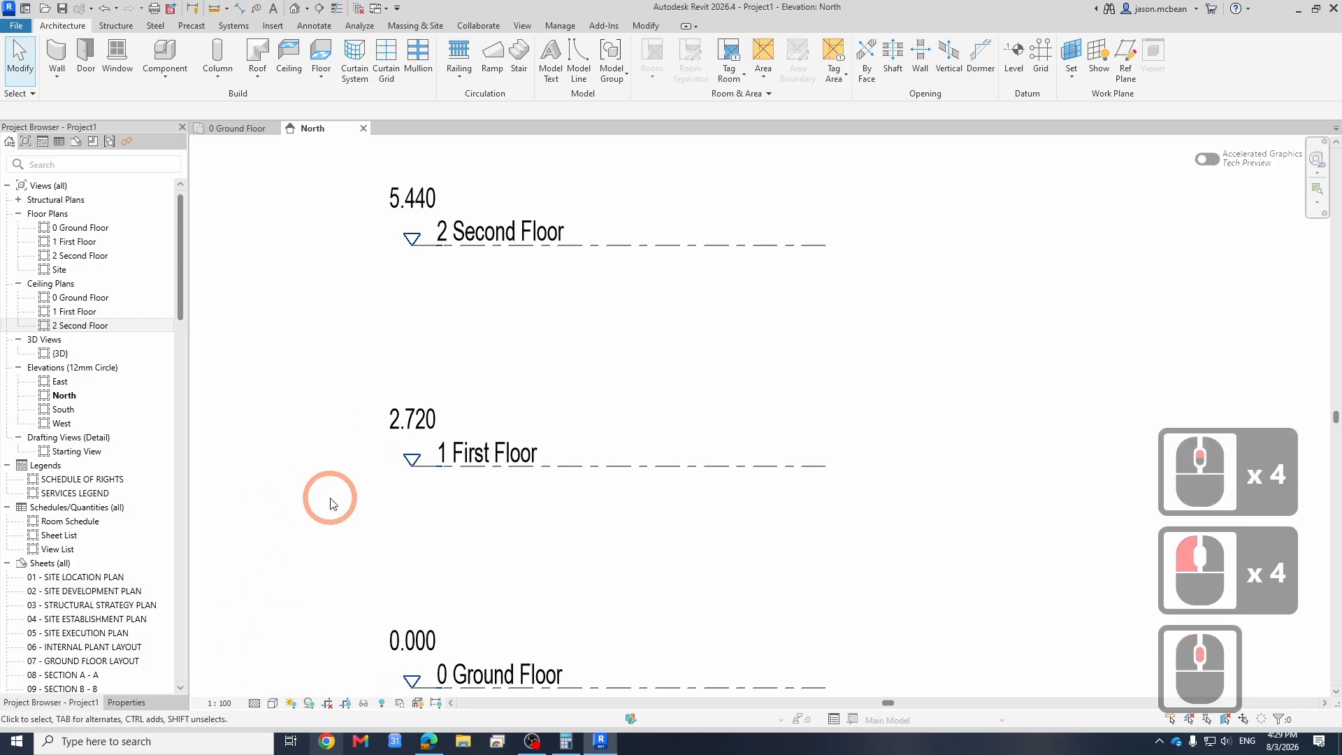
pyautogui.scroll(-3, 555, 534)
pyautogui.scroll(2, 549, 531)
pyautogui.moveTo(627, 515); pyautogui.dragTo(559, 515, button='middle')
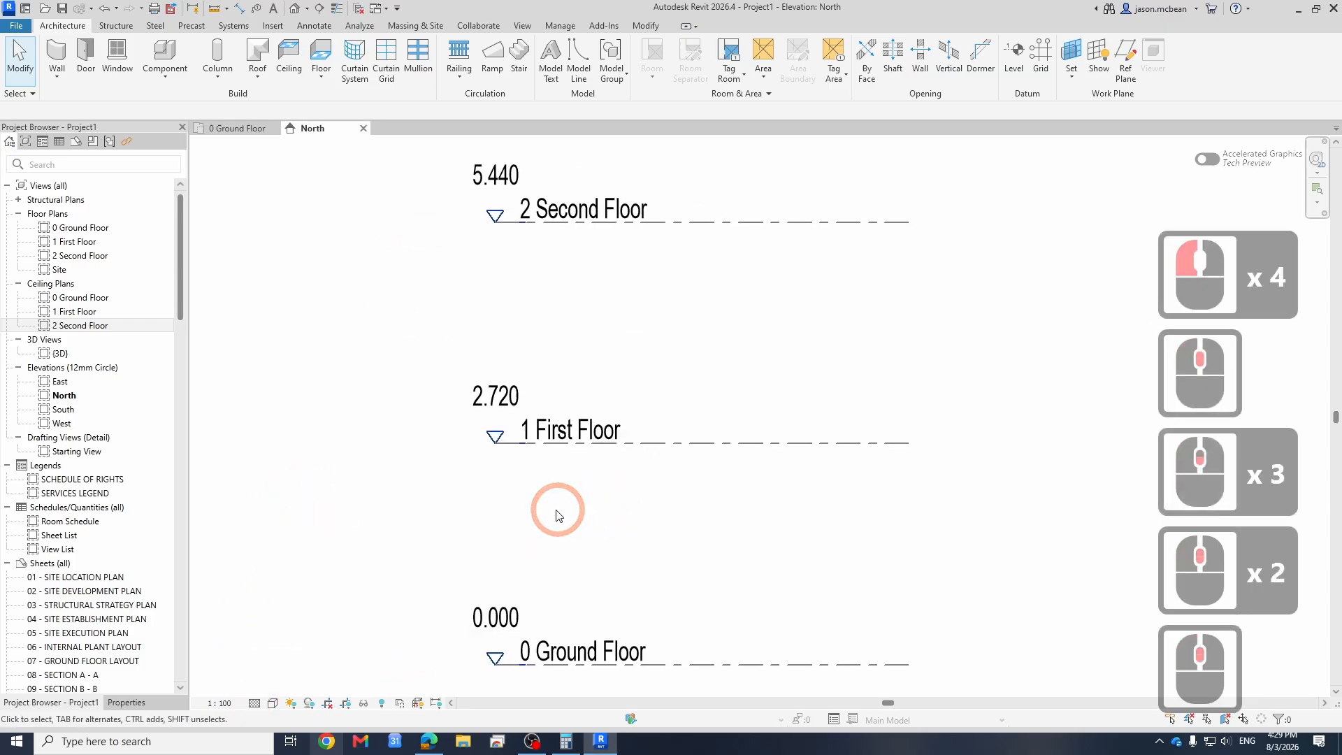
# Step: Save the model as a project file in the WorkShop folder, named with the student number followed by "_Baked Bean"
pyautogui.click(17, 28)
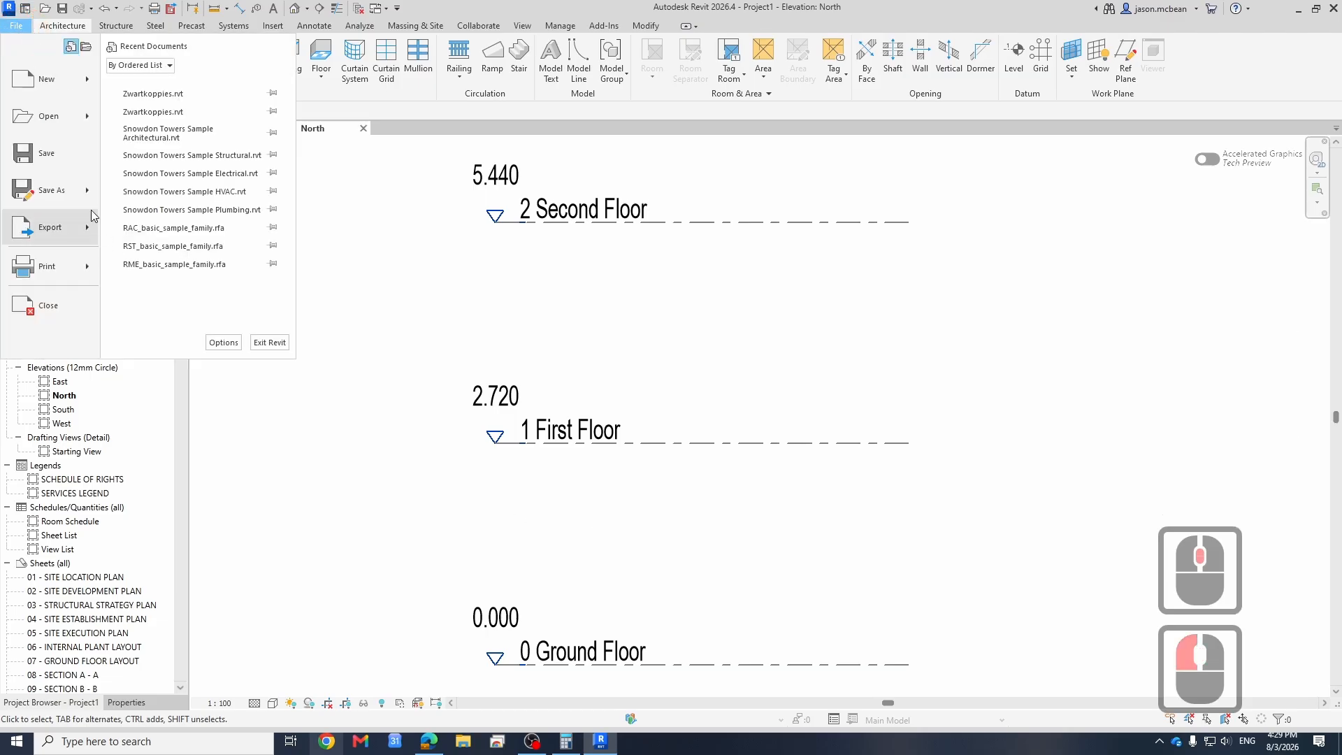
pyautogui.click(52, 191)
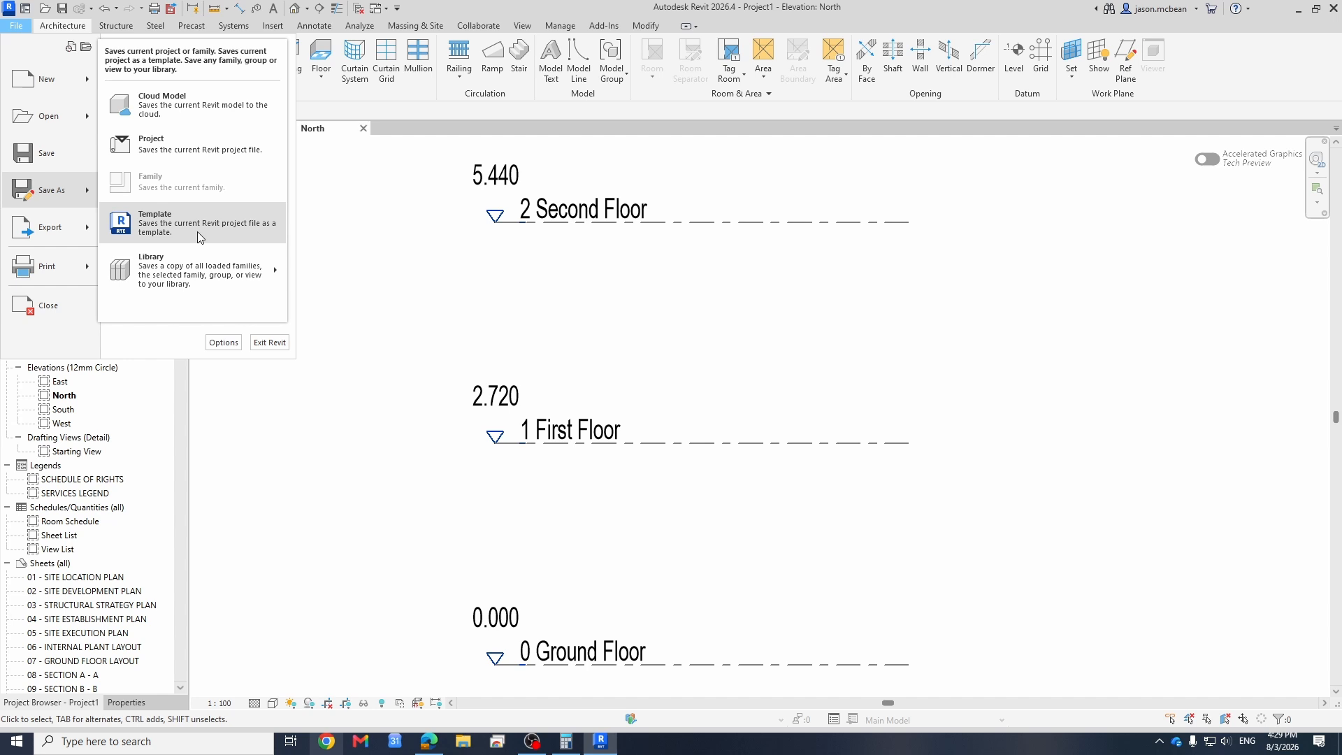
pyautogui.click(161, 151)
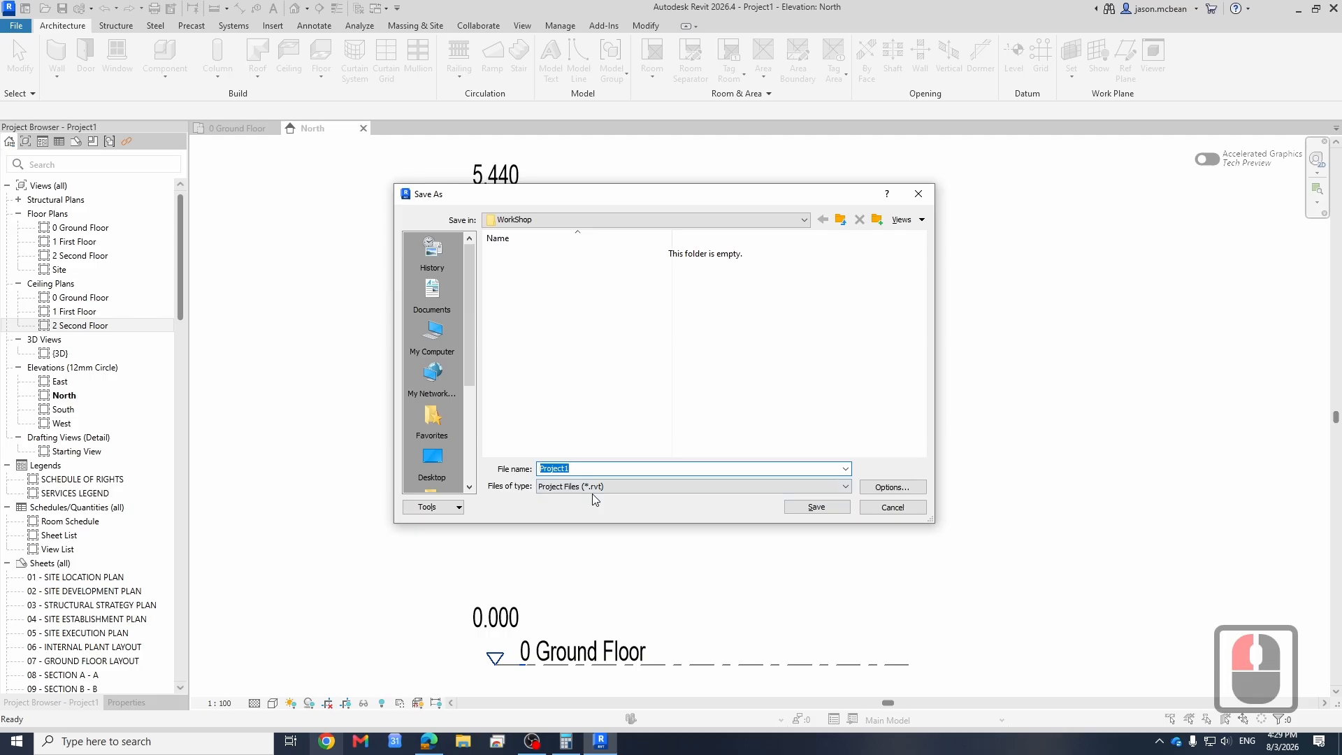
pyautogui.write('u123')
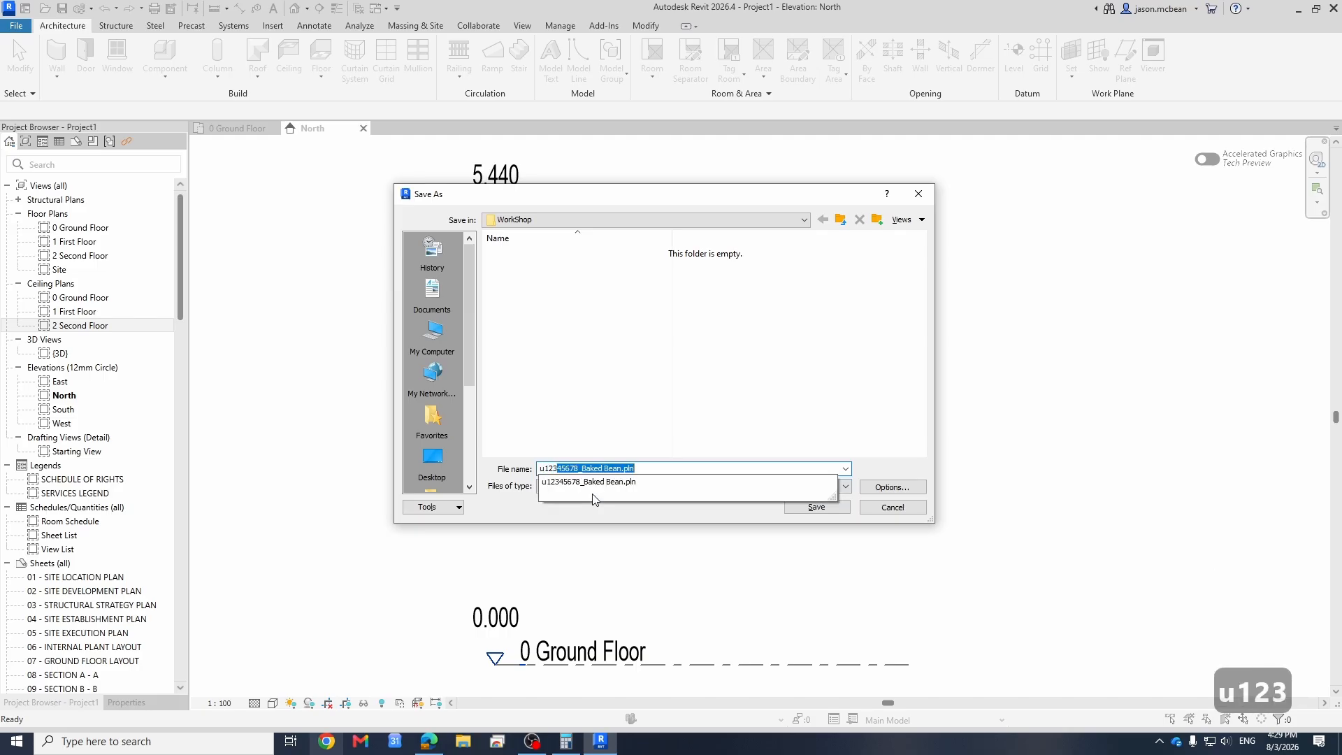
pyautogui.write('45678')
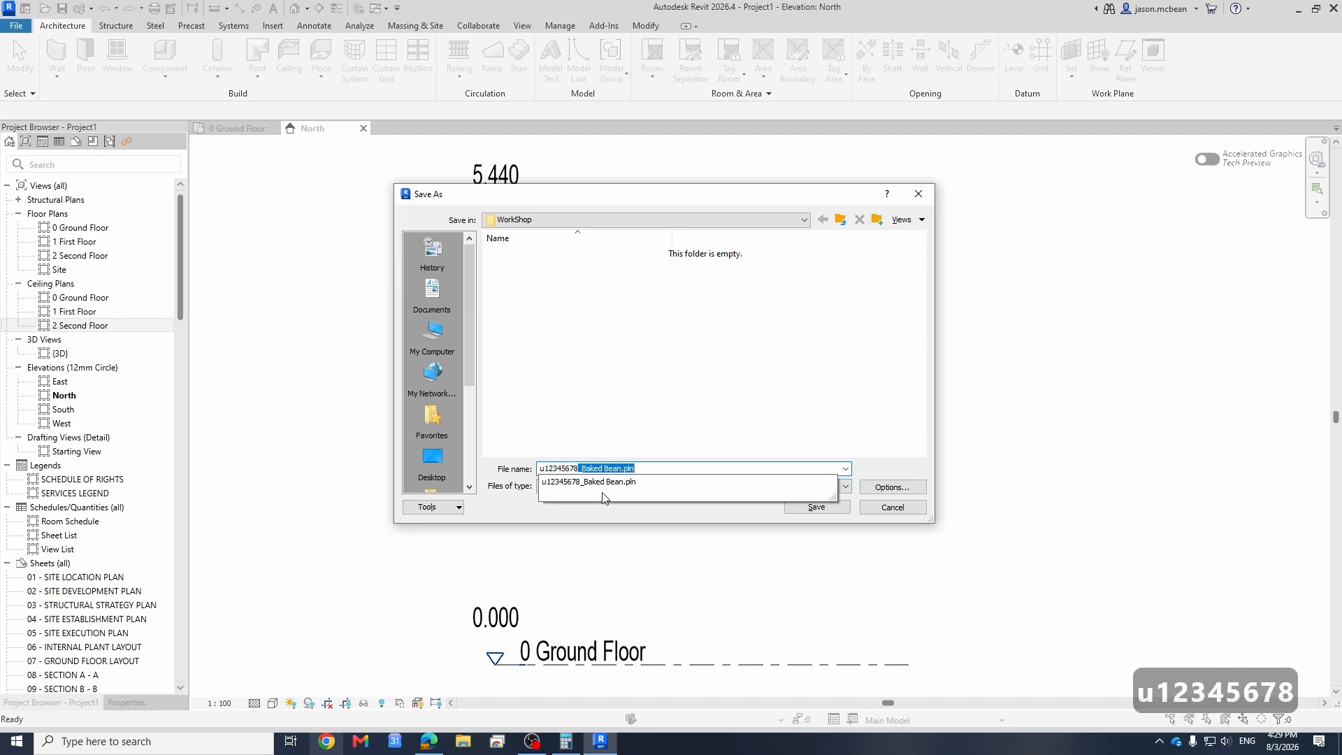
pyautogui.click(652, 468)
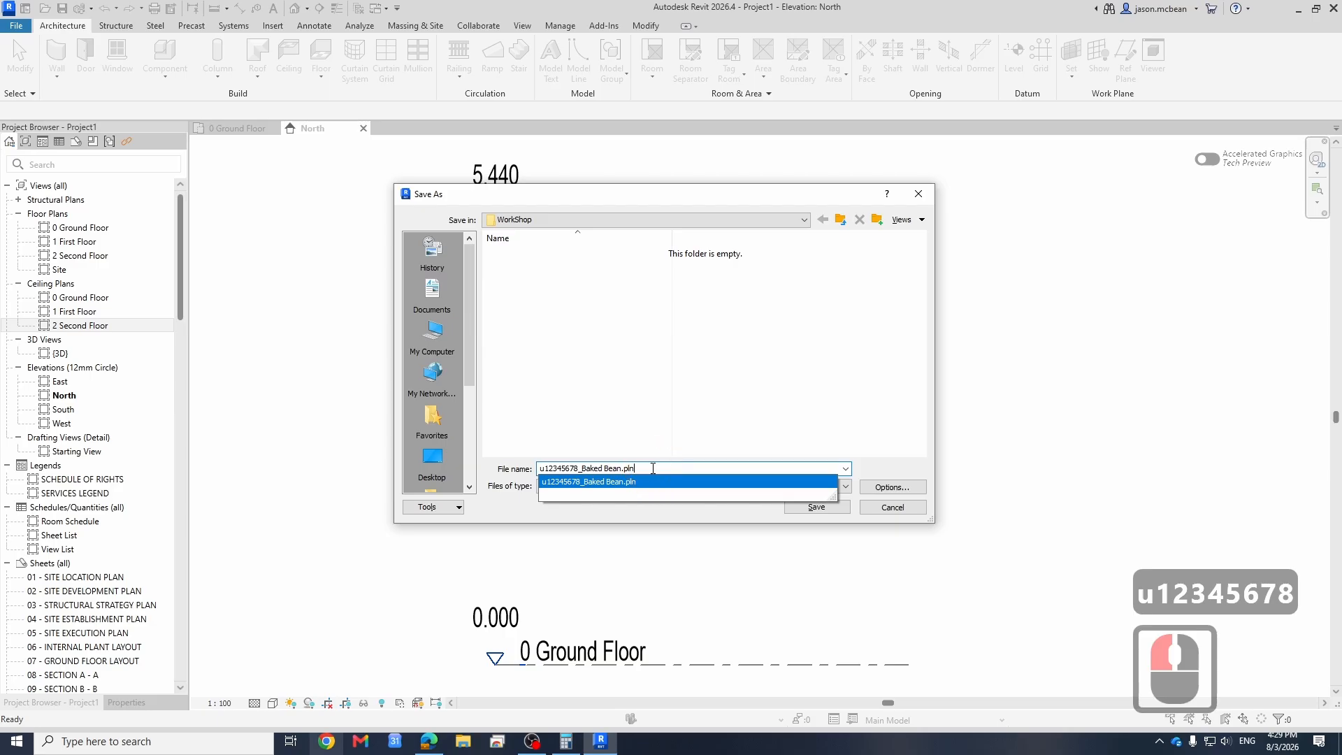
pyautogui.press('BackSpace')
pyautogui.press('BackSpace')
pyautogui.press('BackSpace')
pyautogui.press('BackSpace')
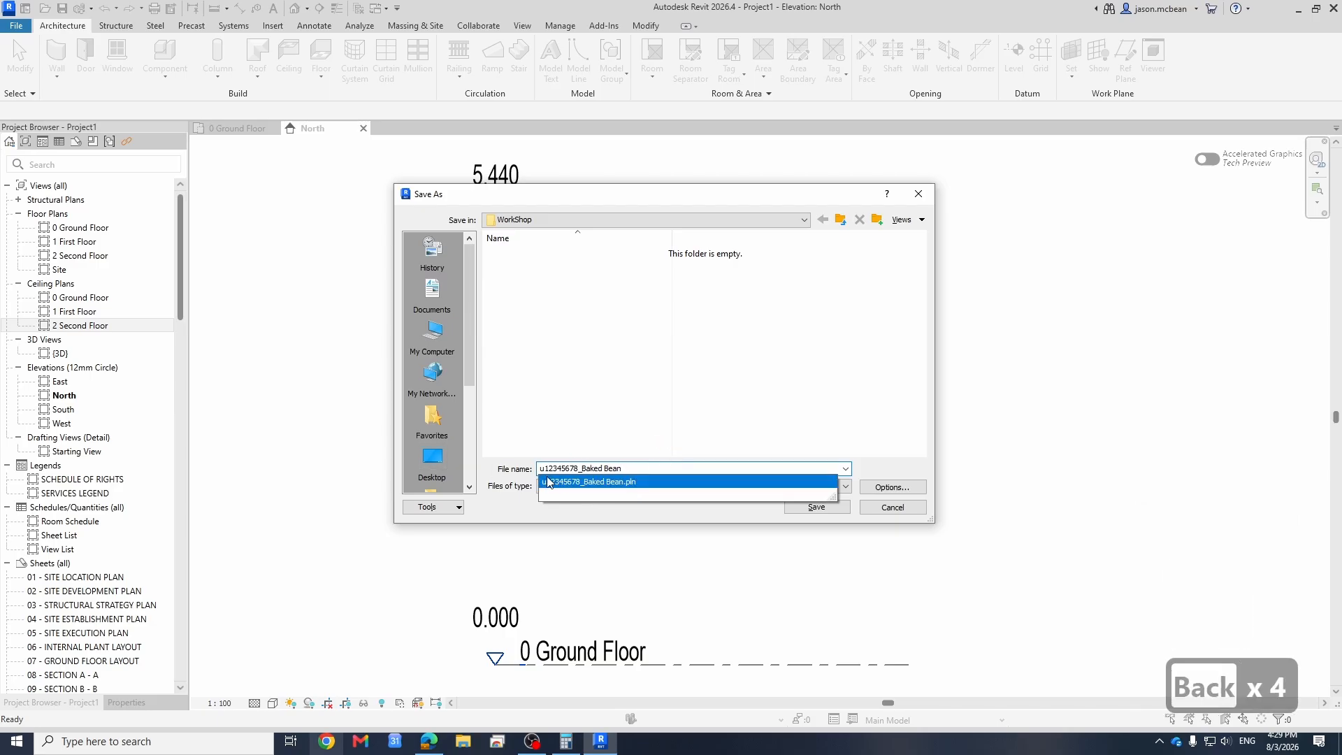
pyautogui.click(670, 466)
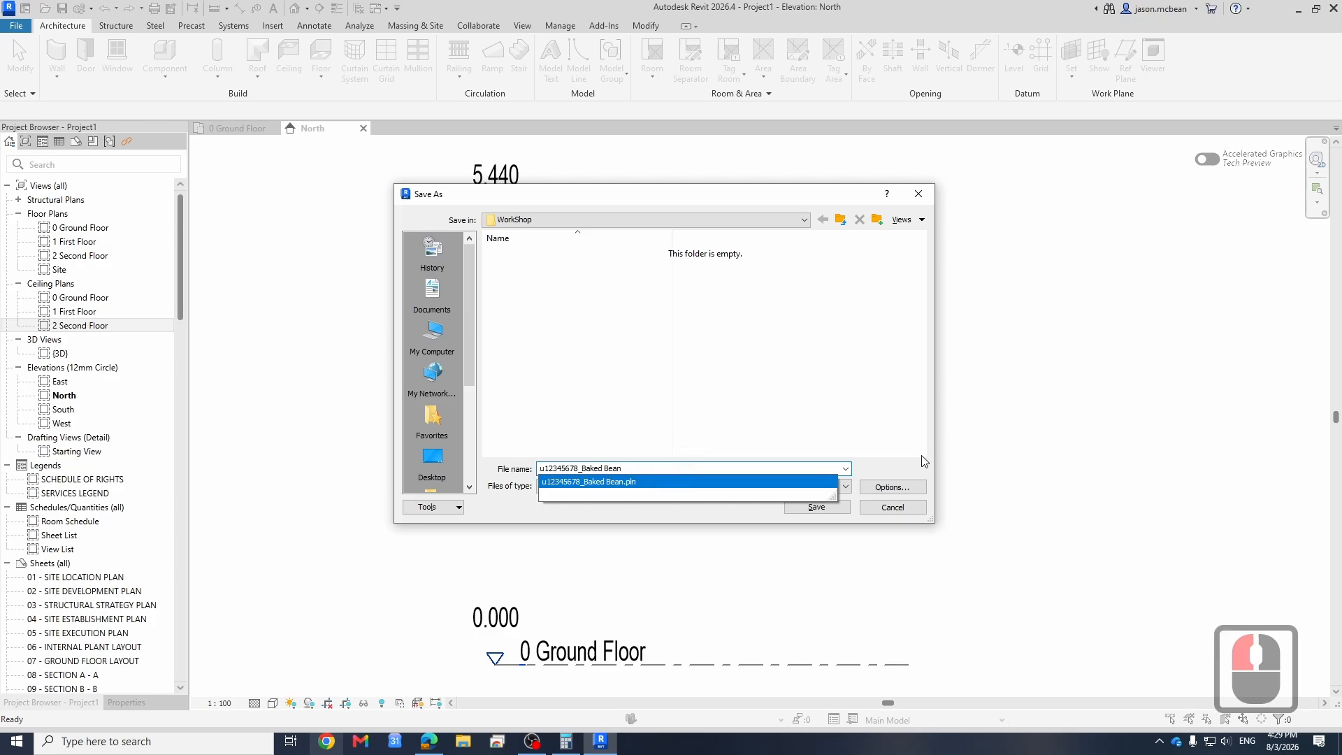
pyautogui.click(902, 459)
pyautogui.click(822, 503)
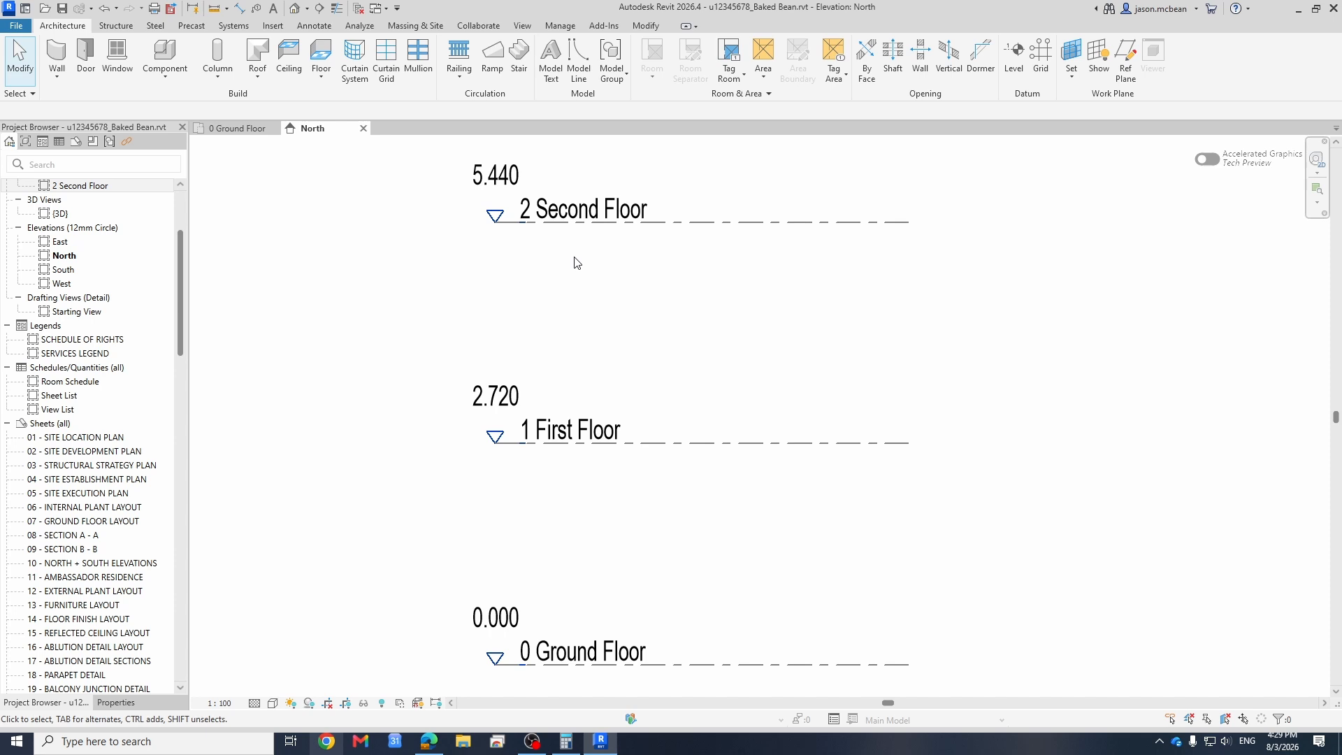
# Step: Switch to Teams in the browser and open the Student Files folder in the Support channel's shared documents
pyautogui.click(428, 741)
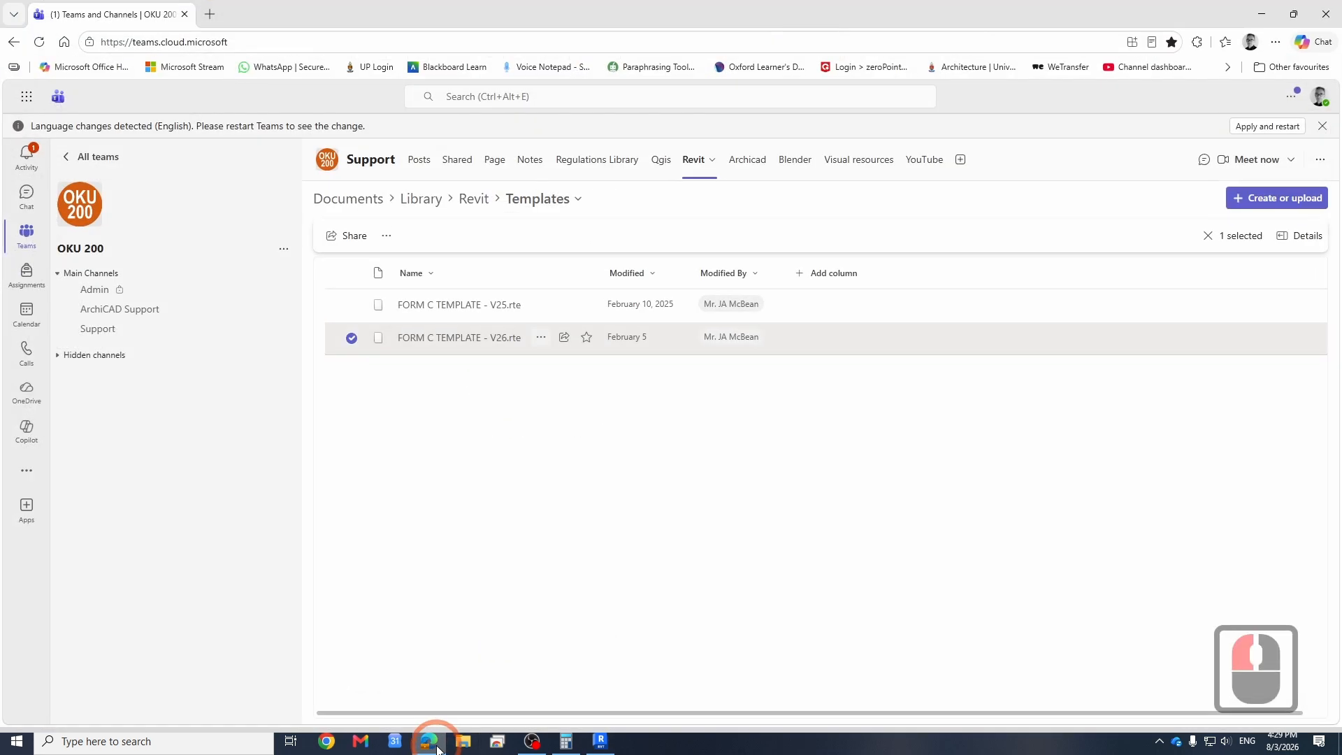
pyautogui.click(458, 161)
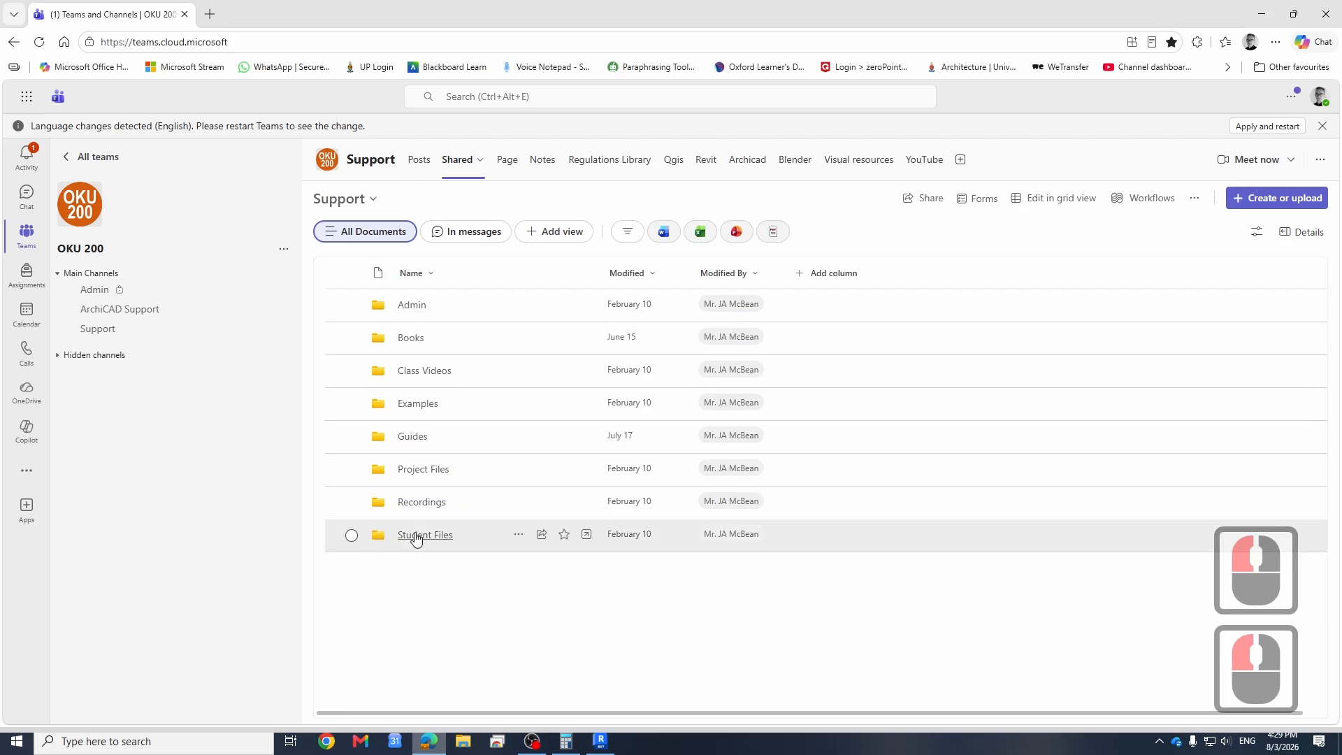
pyautogui.click(724, 529)
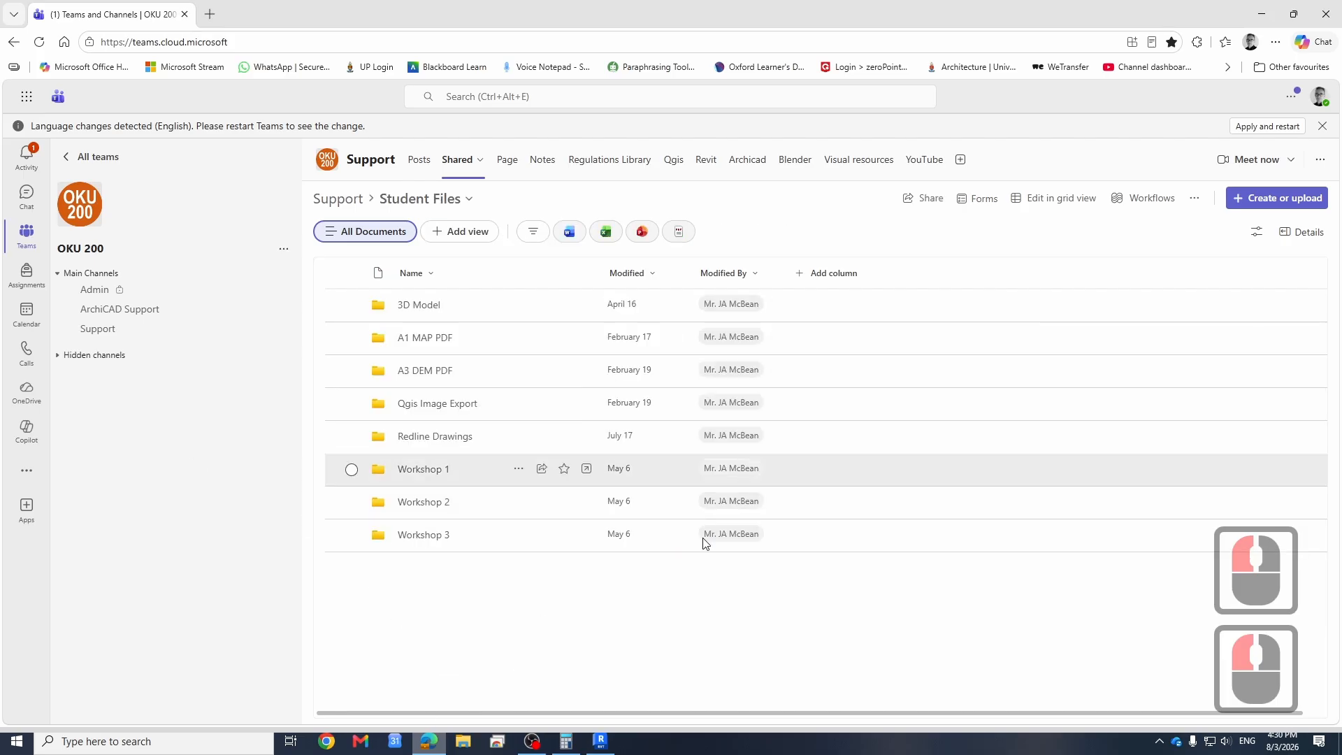